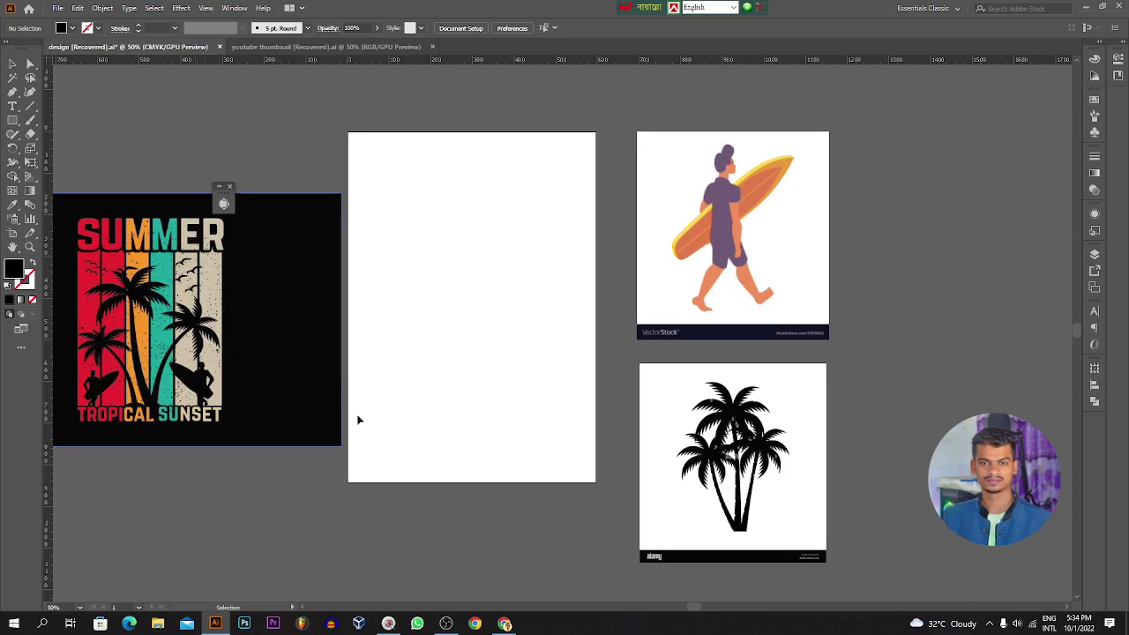
Switch to Chrome and search Google Images for "bird vector".
{"action": "left_click", "coordinate": [505, 624]}
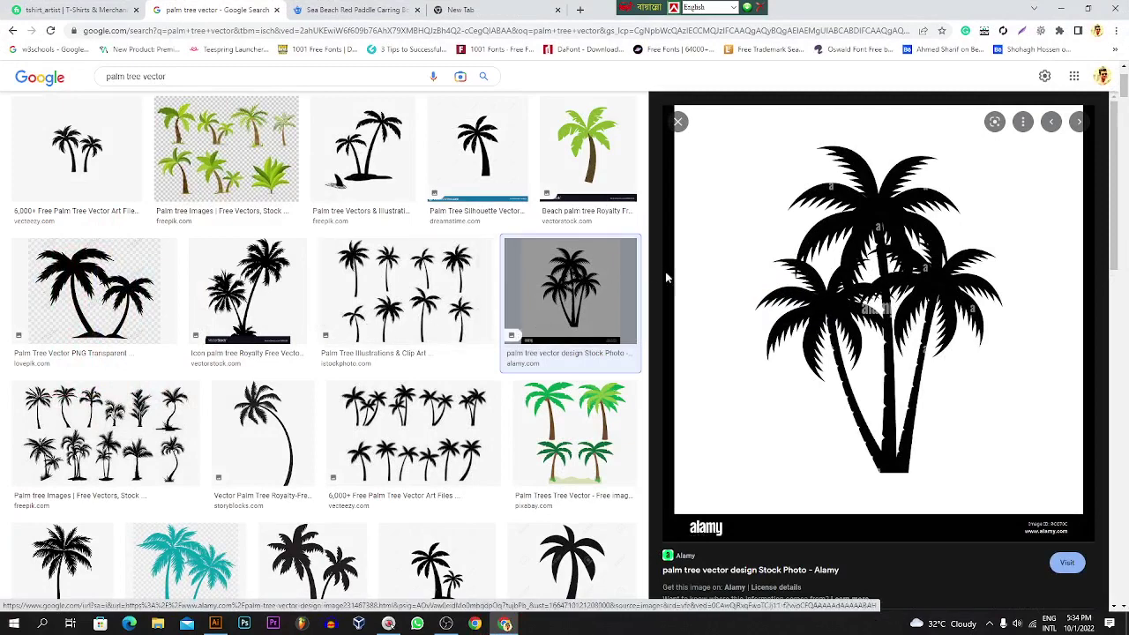
{"action": "left_click_drag", "start_coordinate": [142, 76], "coordinate": [89, 86]}
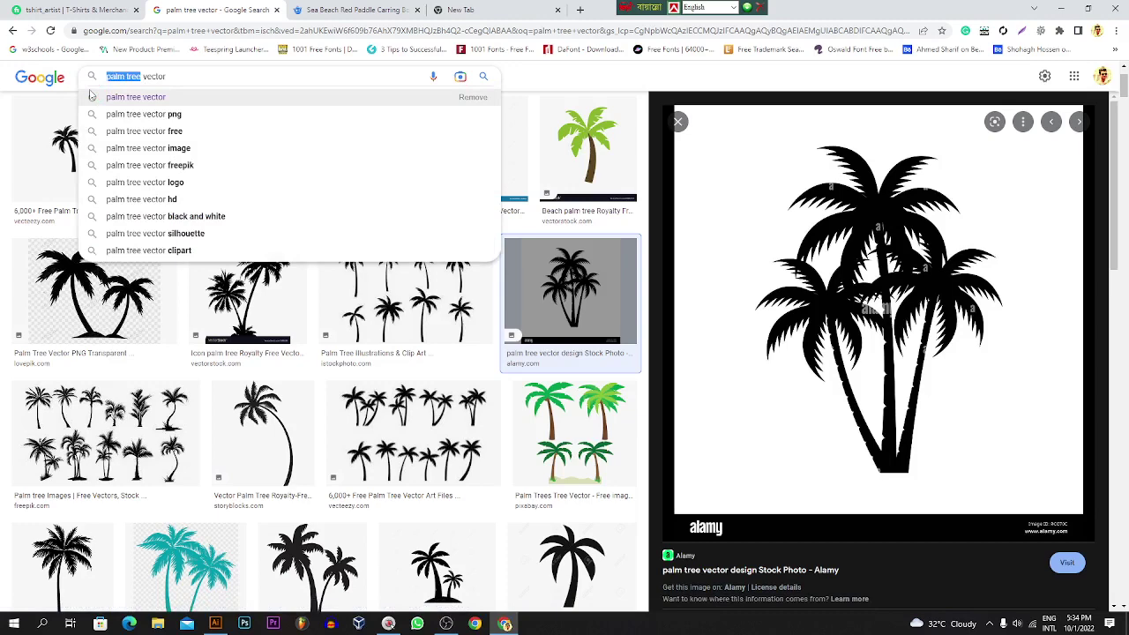
{"action": "type", "text": "birt"}
{"action": "key", "text": "BackSpace"}
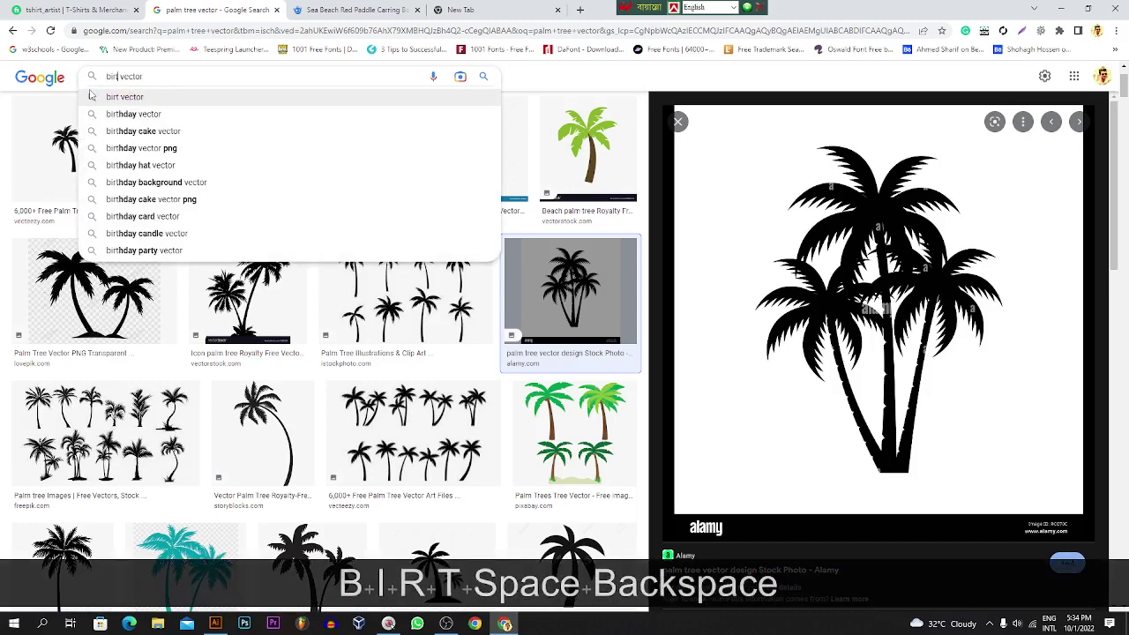
{"action": "key", "text": "BackSpace"}
{"action": "type", "text": "d"}
{"action": "key", "text": "Return"}
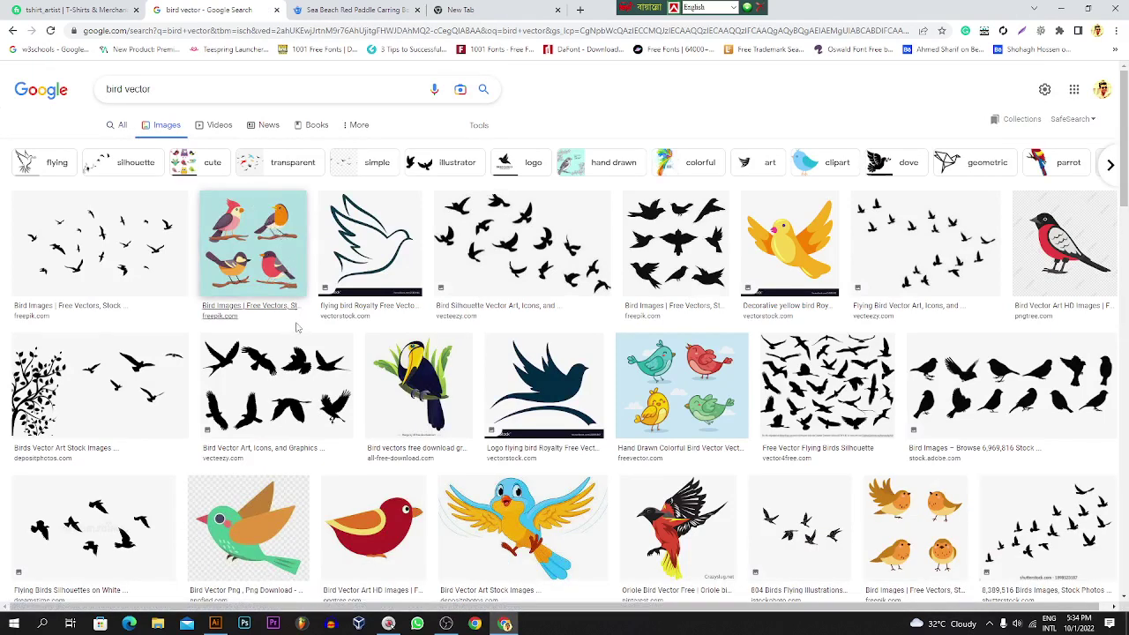
Copy the Vecteezy image of nine flying bird silhouettes from the results and paste it into the Illustrator design document.
{"action": "scroll", "coordinate": [298, 332], "scroll_direction": "down", "scroll_amount": 4}
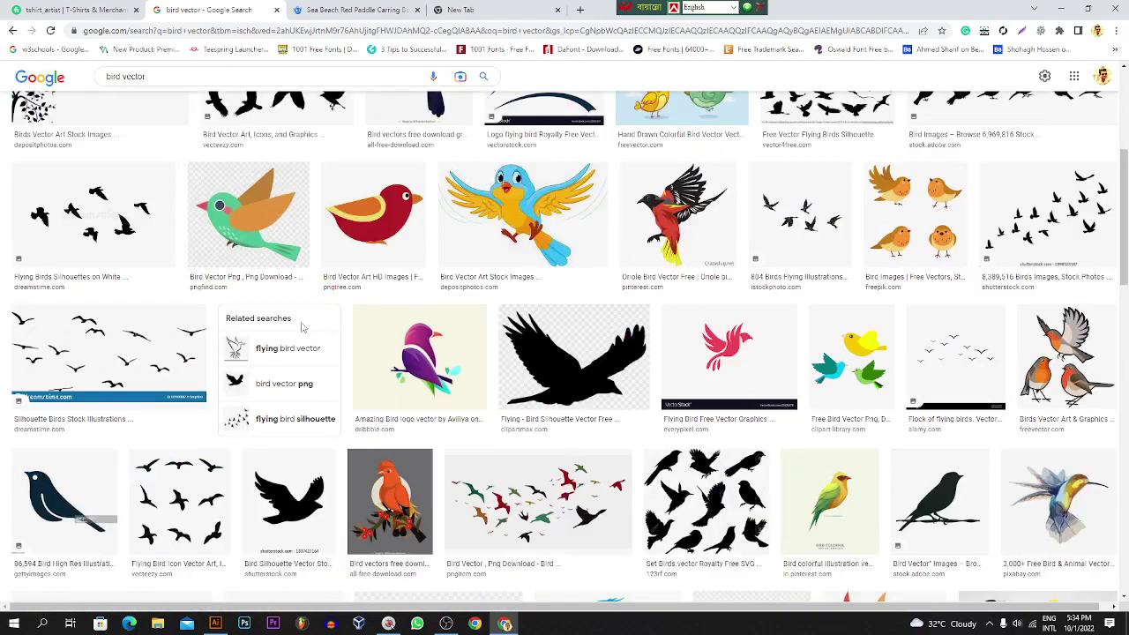
{"action": "left_click", "coordinate": [185, 491]}
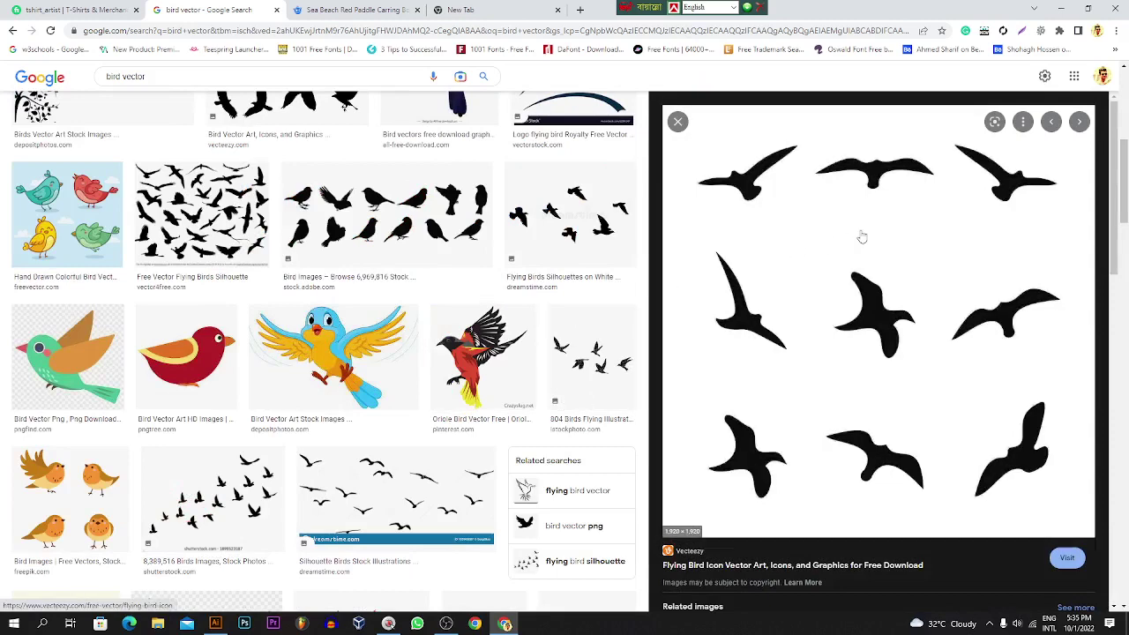
{"action": "right_click", "coordinate": [860, 235]}
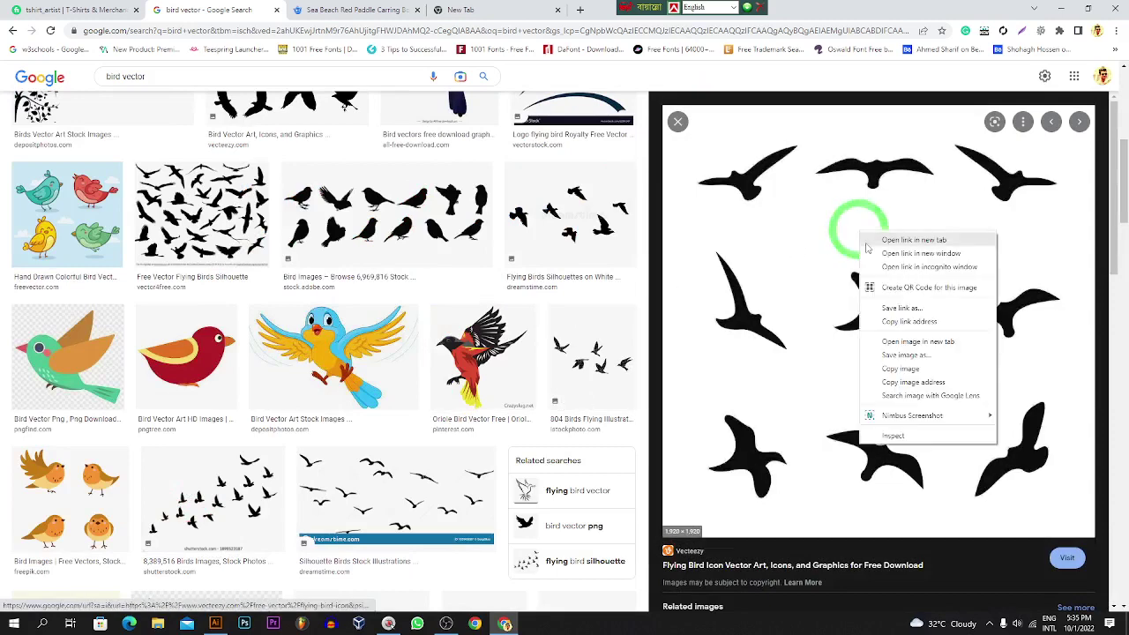
{"action": "left_click", "coordinate": [923, 366]}
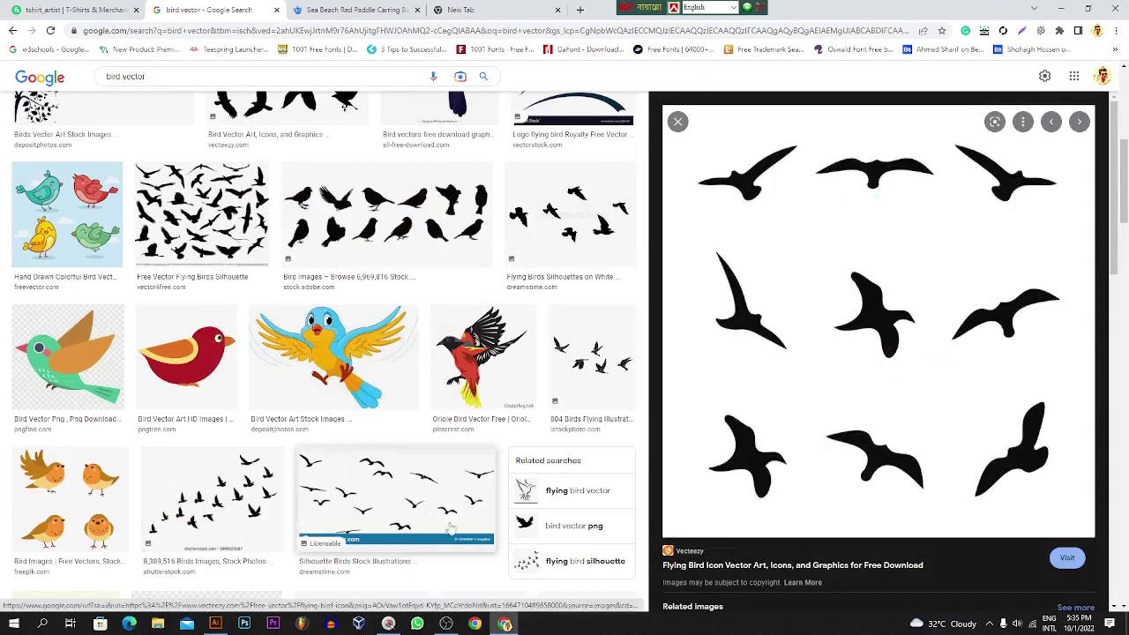
{"action": "left_click", "coordinate": [216, 624]}
{"action": "key", "text": "ctrl+v"}
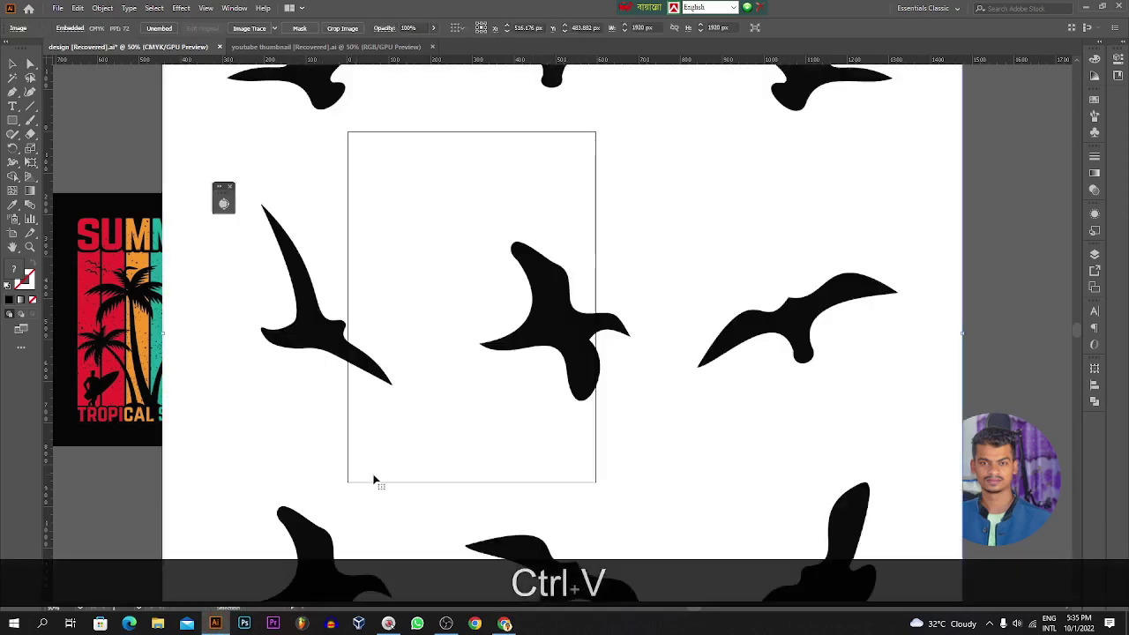
Scale the pasted bird image down to about 446 px wide and place it beside the surfer image.
{"action": "left_click_drag", "start_coordinate": [161, 333], "coordinate": [704, 334]}
{"action": "left_click_drag", "start_coordinate": [780, 333], "coordinate": [933, 217]}
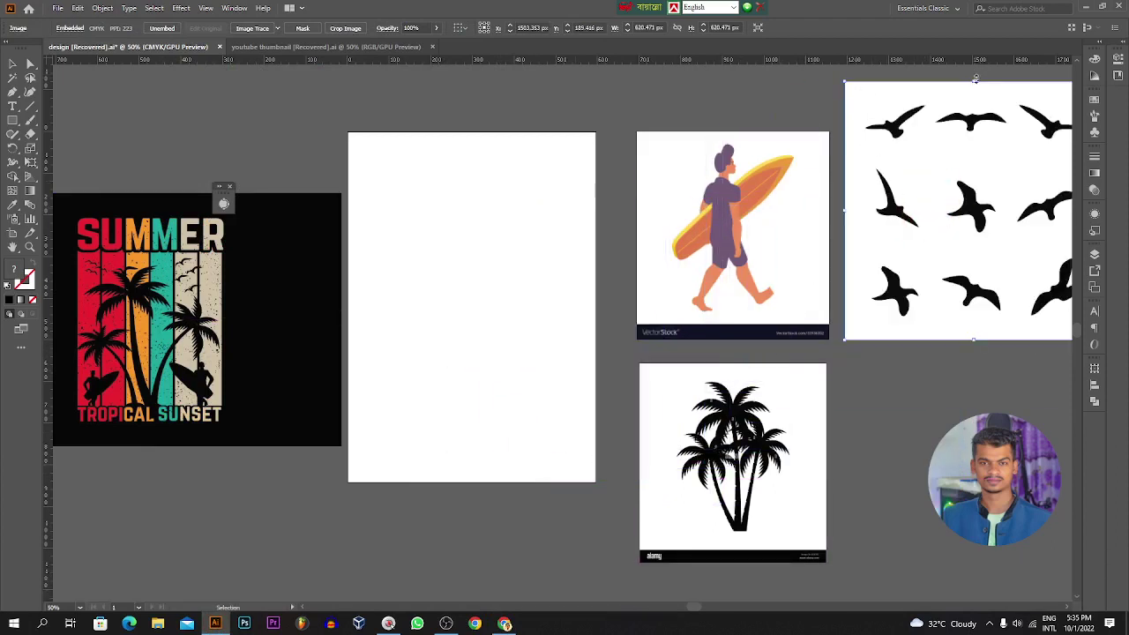
{"action": "left_click_drag", "start_coordinate": [975, 79], "coordinate": [978, 151]}
{"action": "left_click_drag", "start_coordinate": [998, 222], "coordinate": [965, 214]}
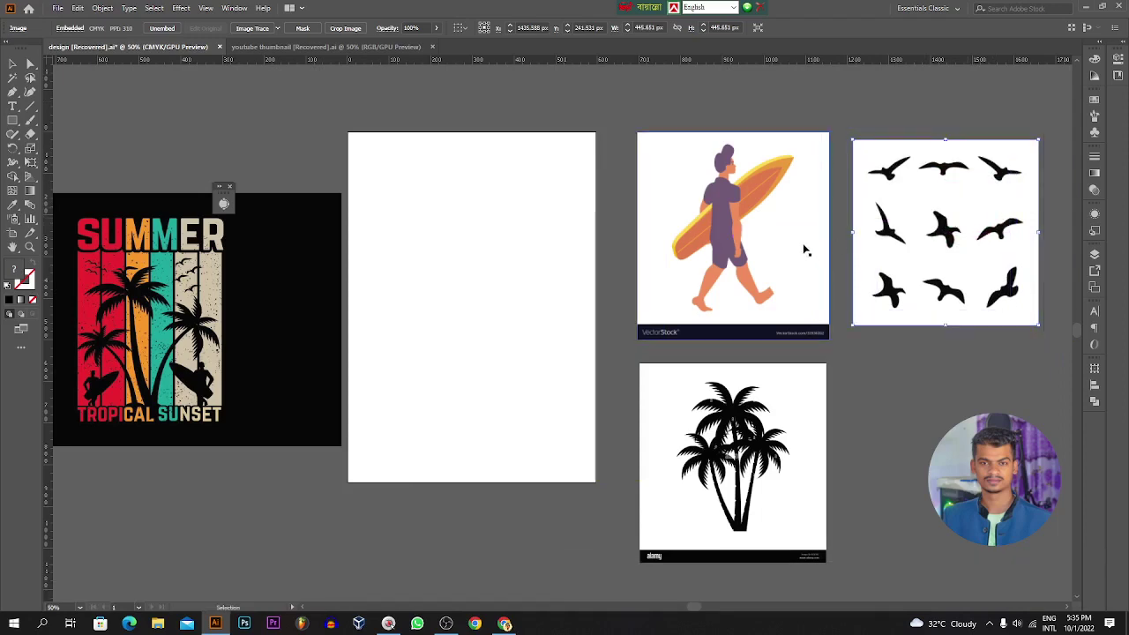
Image-trace the surfer picture with the Sketched Art preset, raise the threshold to capture the whole figure, and expand the tracing.
{"action": "left_click", "coordinate": [780, 430]}
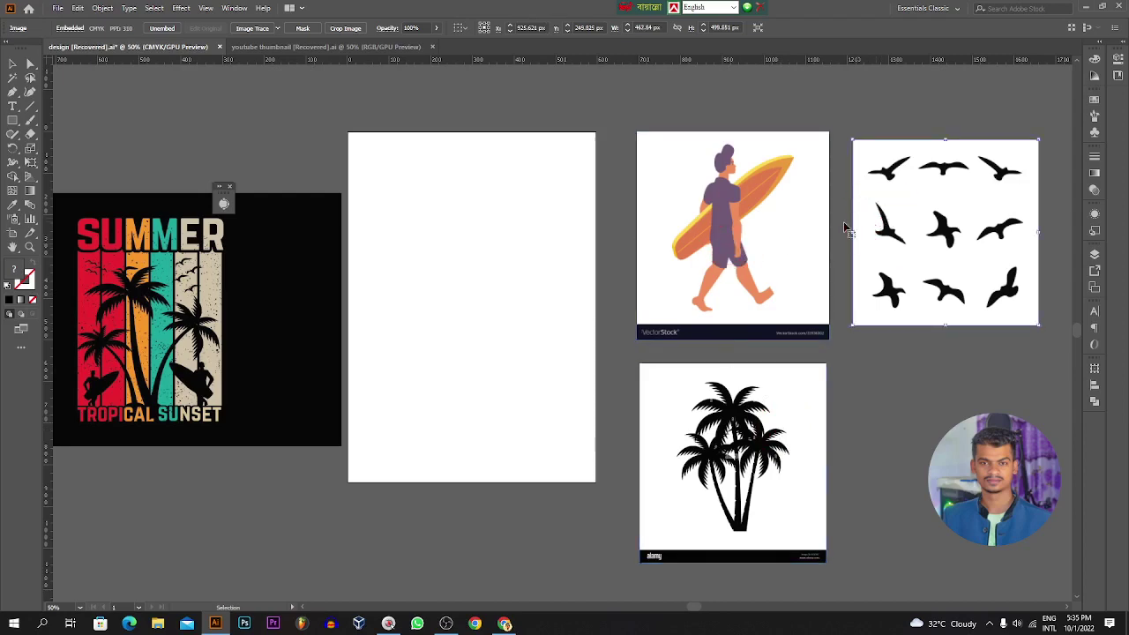
{"action": "left_click", "coordinate": [785, 234]}
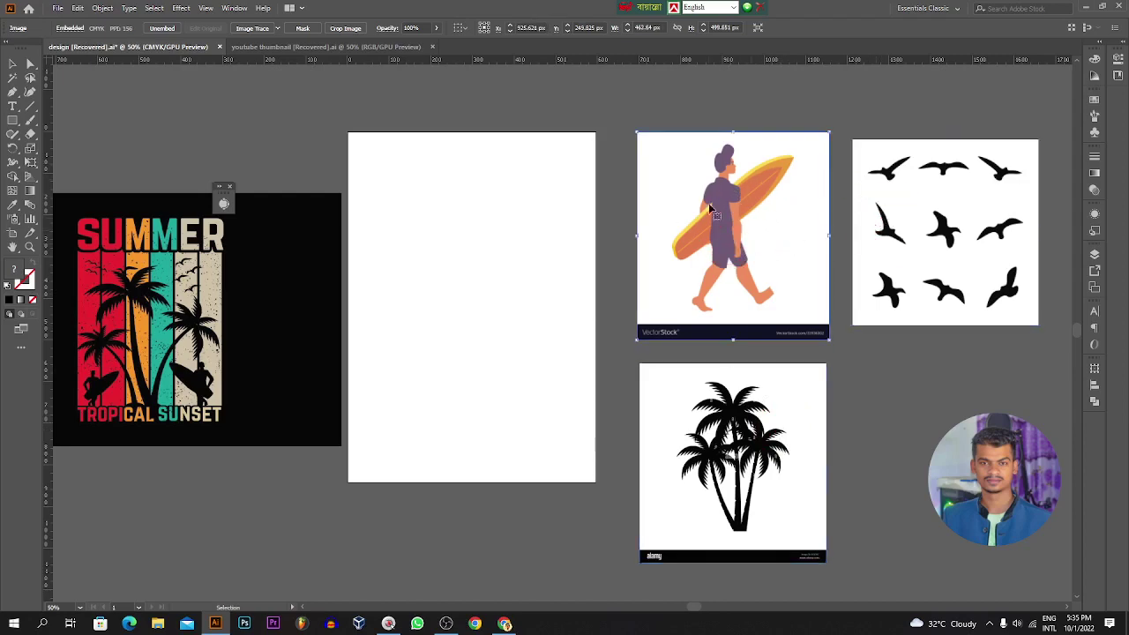
{"action": "left_click", "coordinate": [279, 29]}
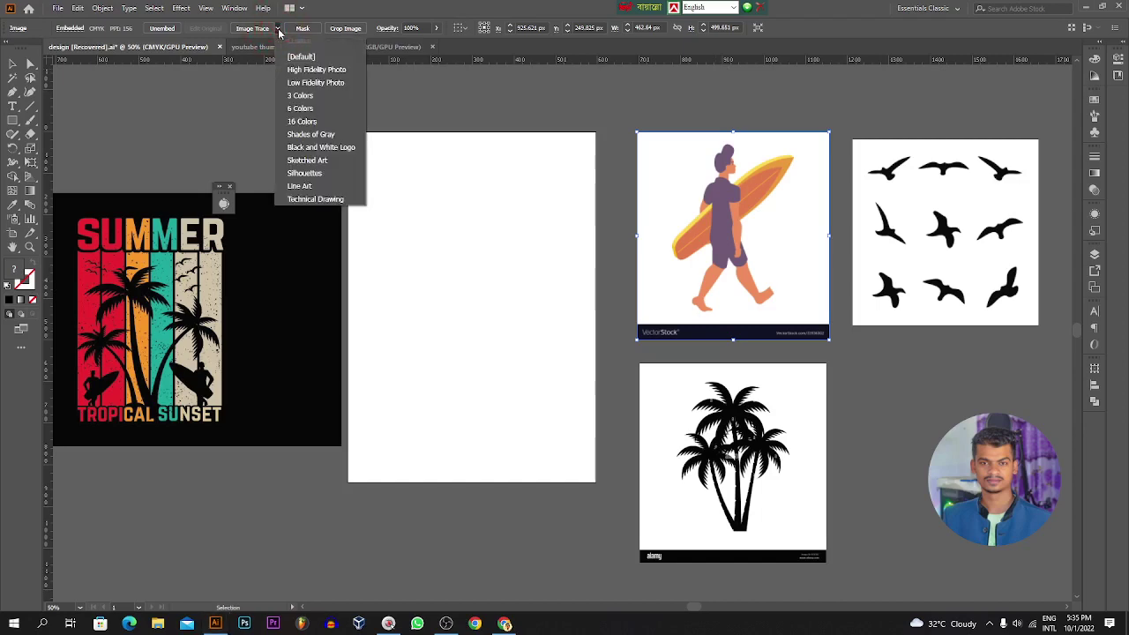
{"action": "left_click", "coordinate": [309, 161]}
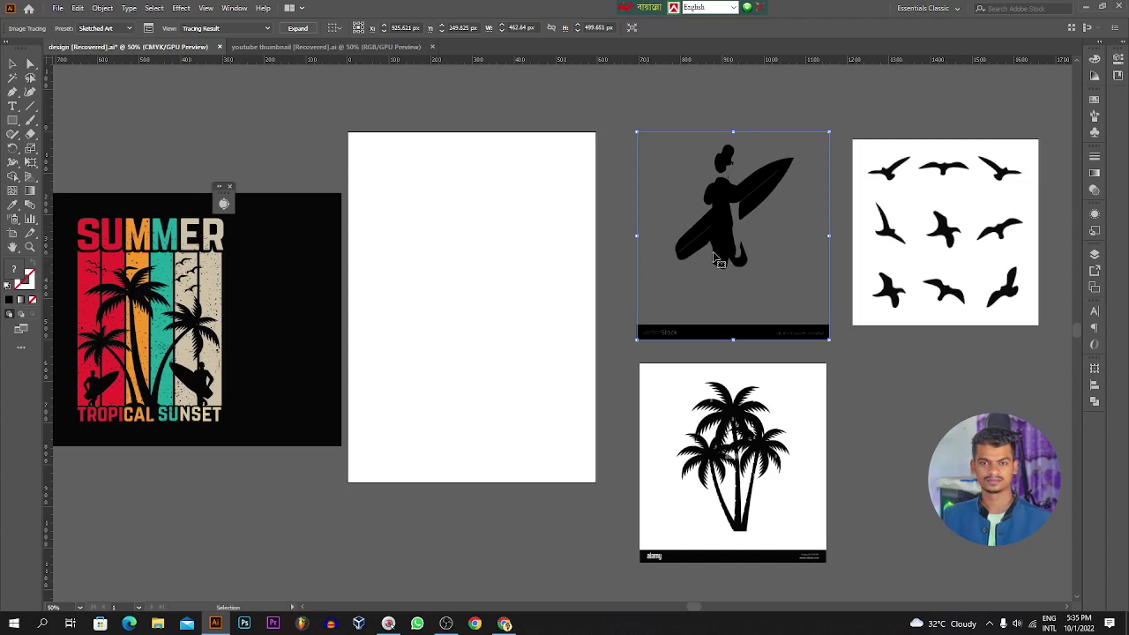
{"action": "left_click", "coordinate": [149, 28]}
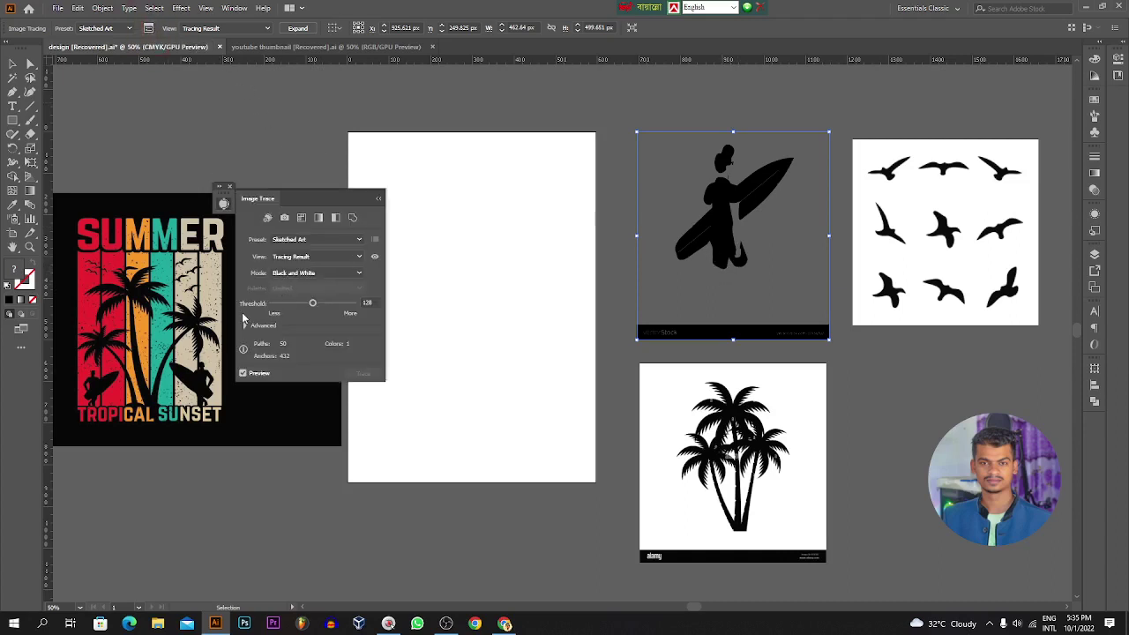
{"action": "left_click_drag", "start_coordinate": [311, 306], "coordinate": [347, 303]}
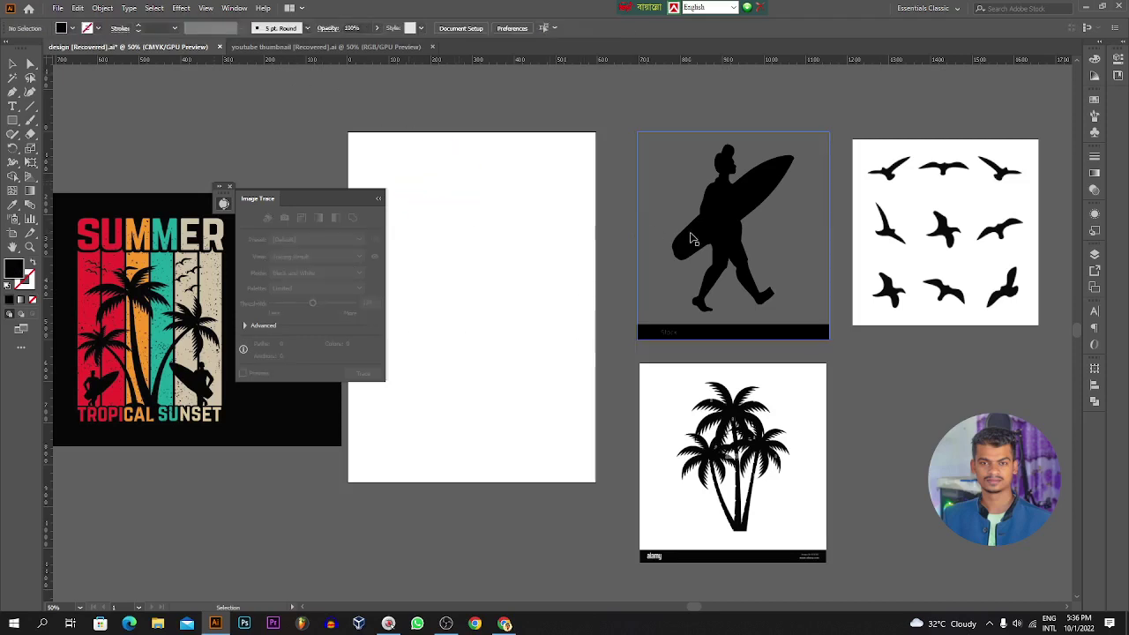
{"action": "left_click", "coordinate": [297, 28]}
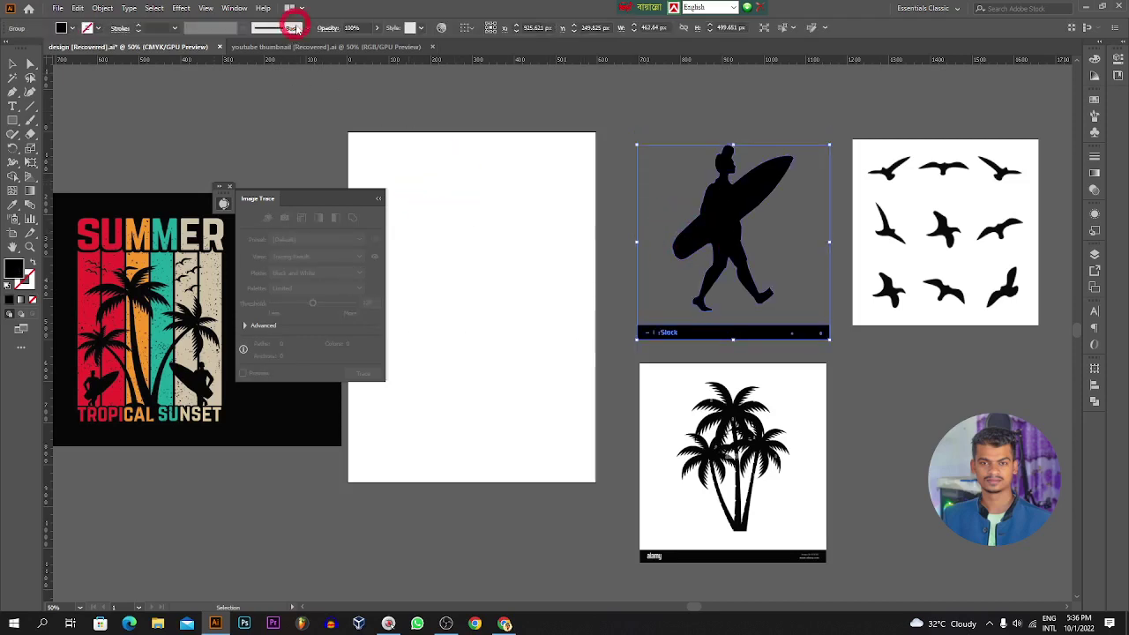
{"action": "left_click", "coordinate": [417, 163]}
Erase the black VectorStock caption bar beneath the traced surfer with a rectangular Eraser area.
{"action": "left_click", "coordinate": [700, 227]}
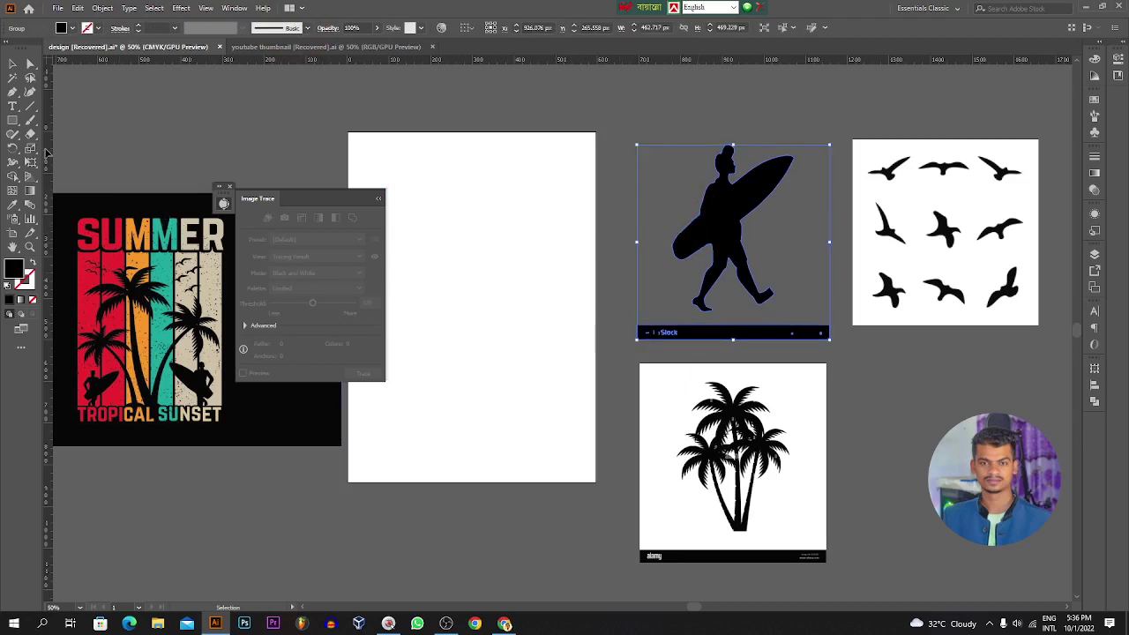
{"action": "left_click", "coordinate": [29, 138]}
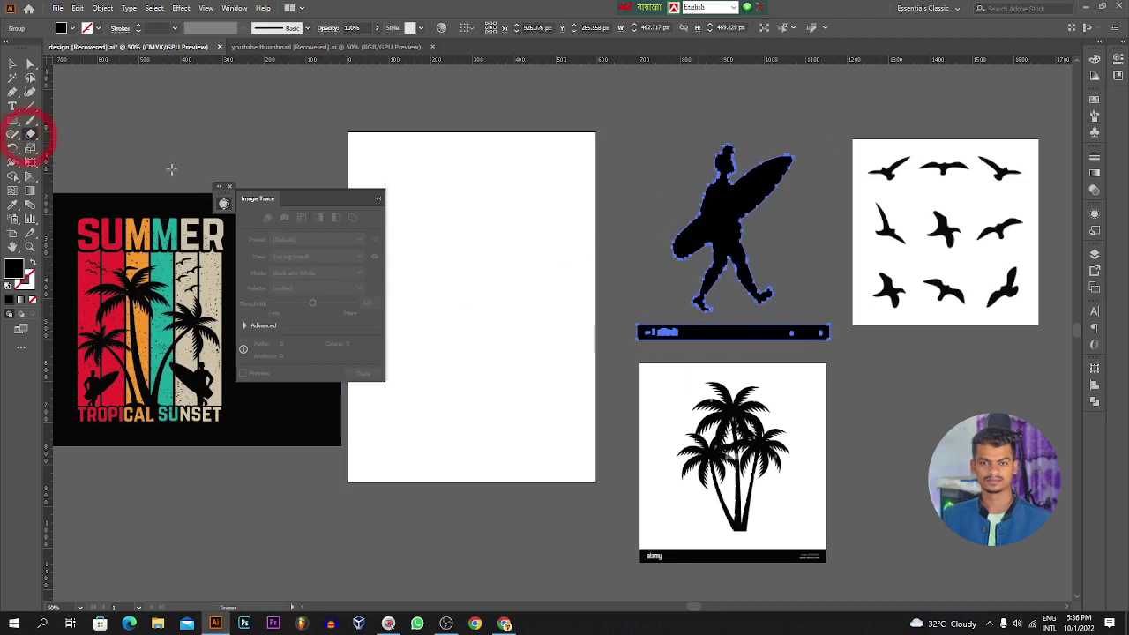
{"action": "key", "text": "shift"}
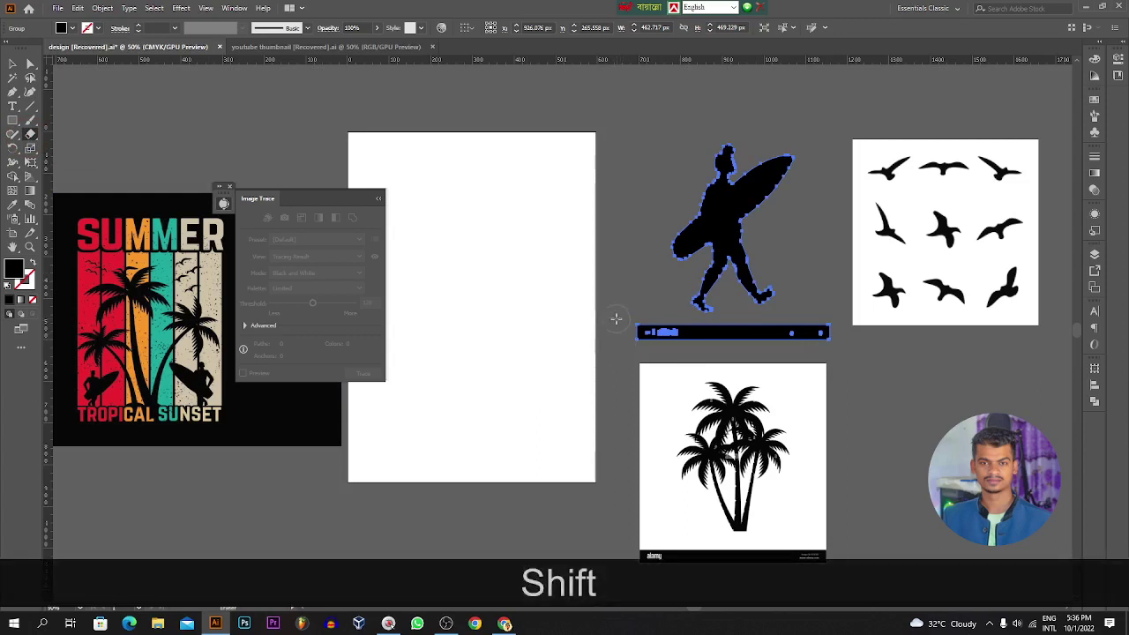
{"action": "key", "text": "alt"}
{"action": "mouse_move", "coordinate": [616, 315]}
{"action": "left_mouse_down"}
{"action": "mouse_move", "coordinate": [669, 354]}
{"action": "mouse_move", "coordinate": [852, 360]}
{"action": "left_mouse_up"}
{"action": "left_click", "coordinate": [12, 64]}
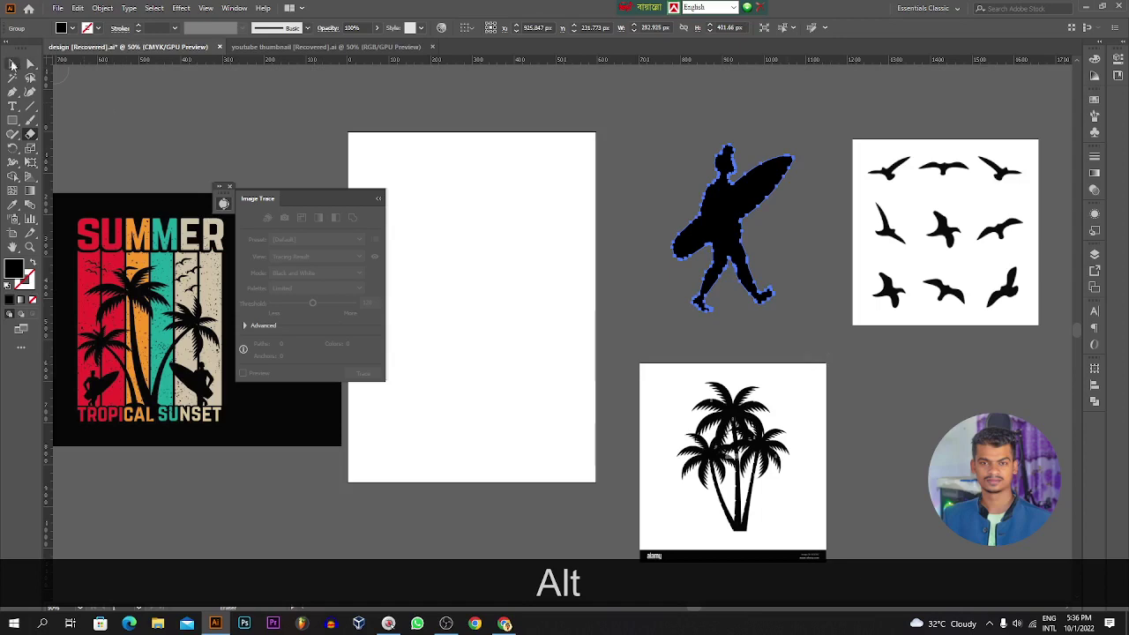
Image-trace the palm tree picture with the Sketched Art preset and expand the tracing.
{"action": "key", "text": "space"}
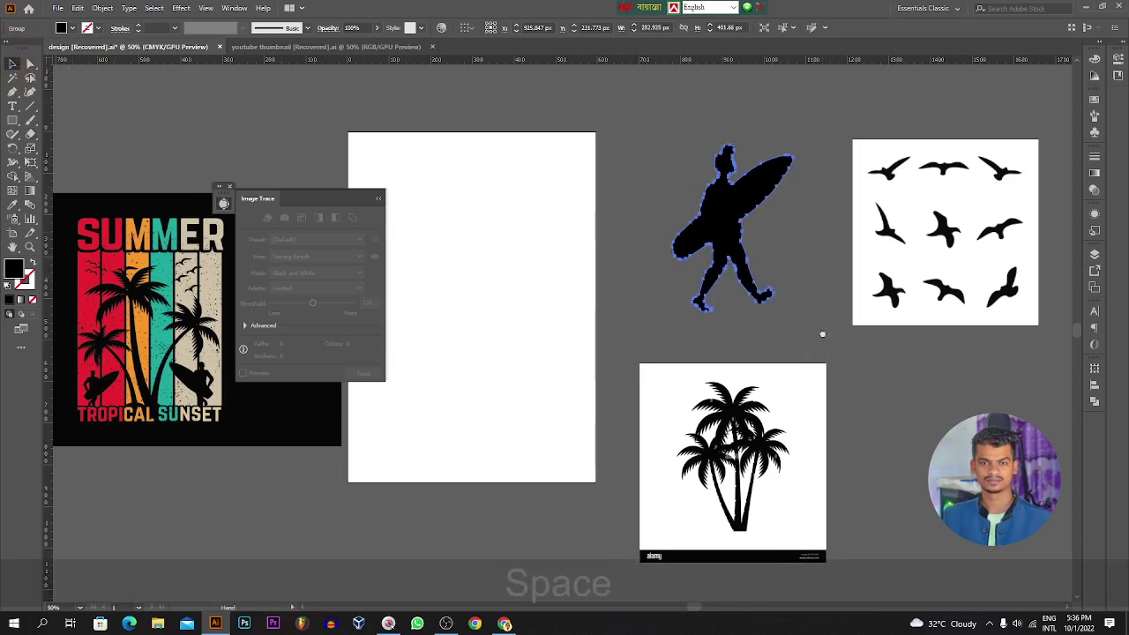
{"action": "left_click_drag", "start_coordinate": [819, 330], "coordinate": [680, 330]}
{"action": "left_click", "coordinate": [649, 414]}
{"action": "scroll", "coordinate": [649, 414], "scroll_direction": "down", "scroll_amount": 1}
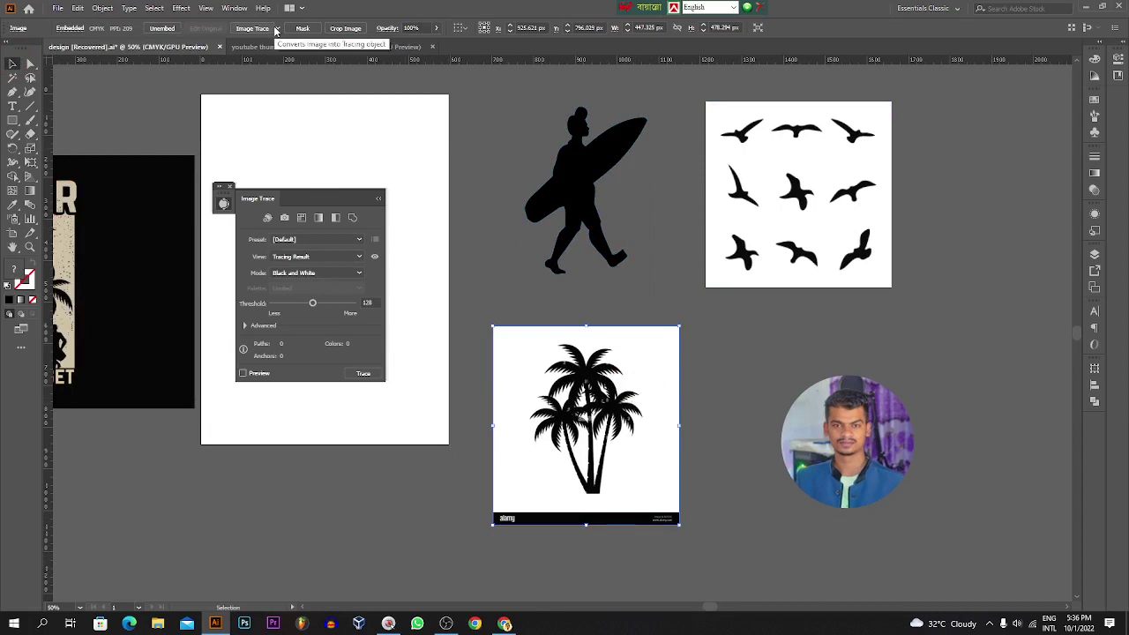
{"action": "left_click", "coordinate": [276, 29]}
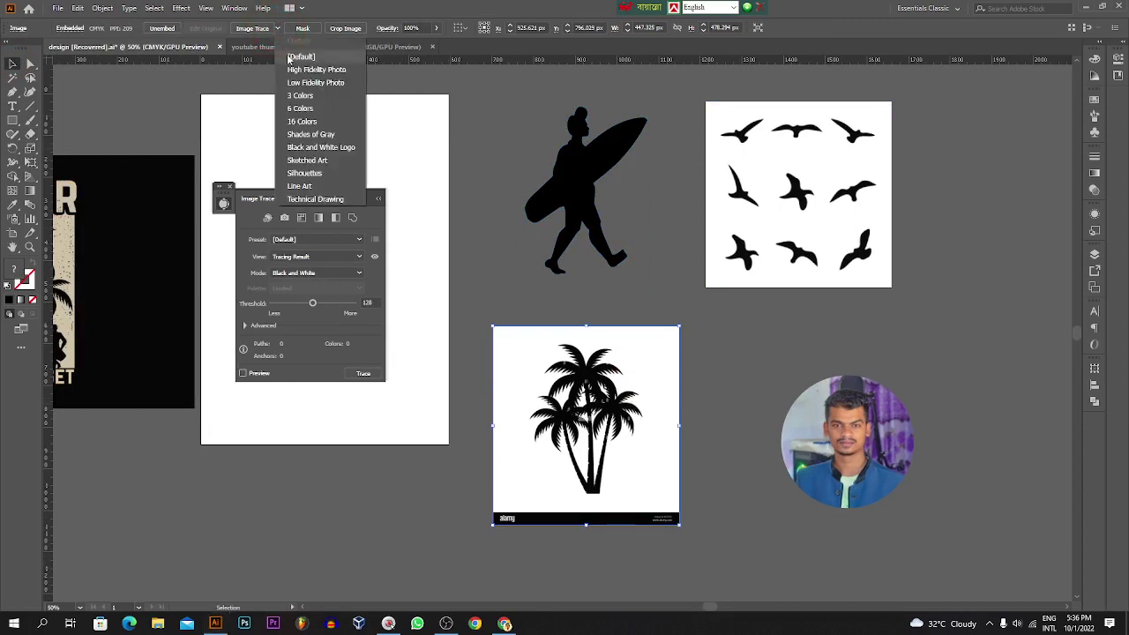
{"action": "left_click", "coordinate": [326, 160]}
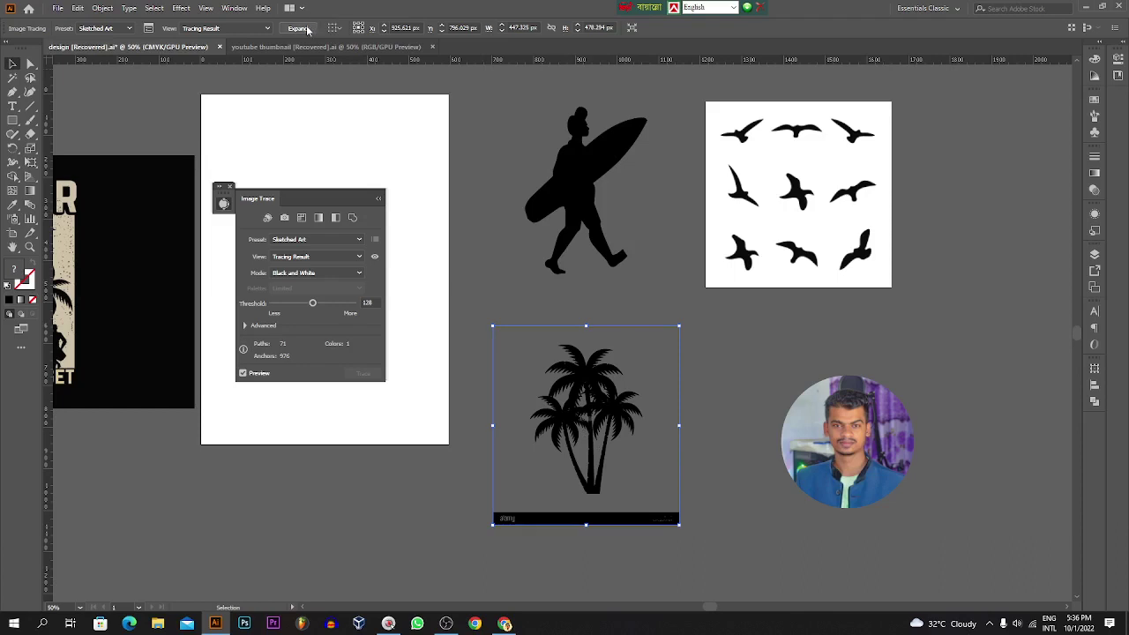
{"action": "left_click", "coordinate": [298, 28]}
{"action": "left_click", "coordinate": [575, 322]}
Erase the black alamy caption bar beneath the traced palm trees and deselect the artwork.
{"action": "left_click", "coordinate": [591, 382]}
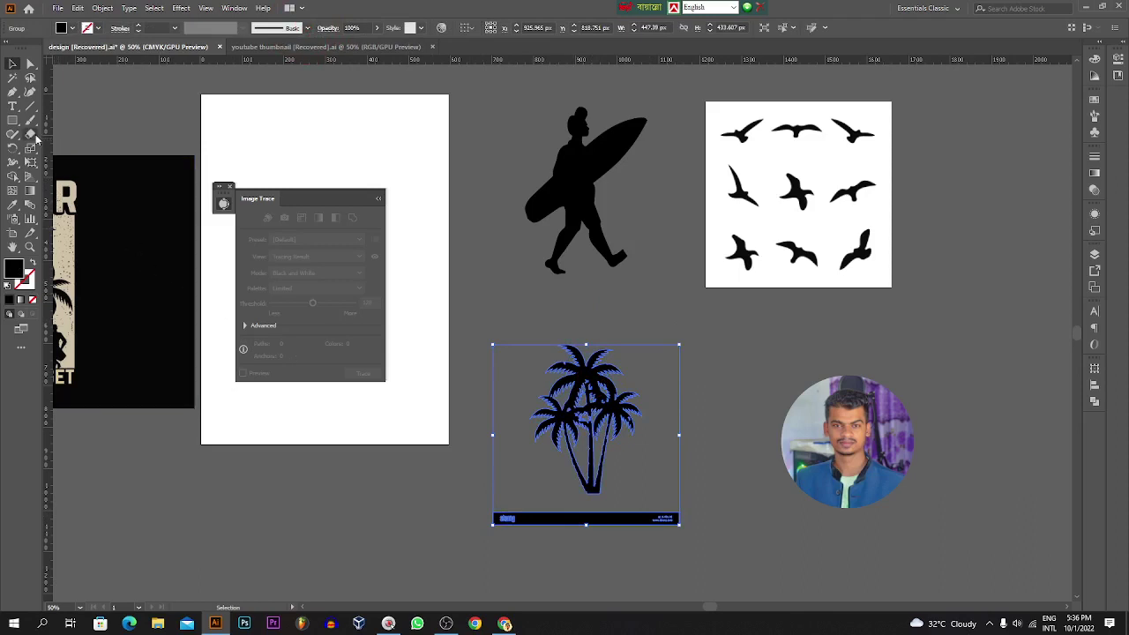
{"action": "left_click", "coordinate": [31, 135]}
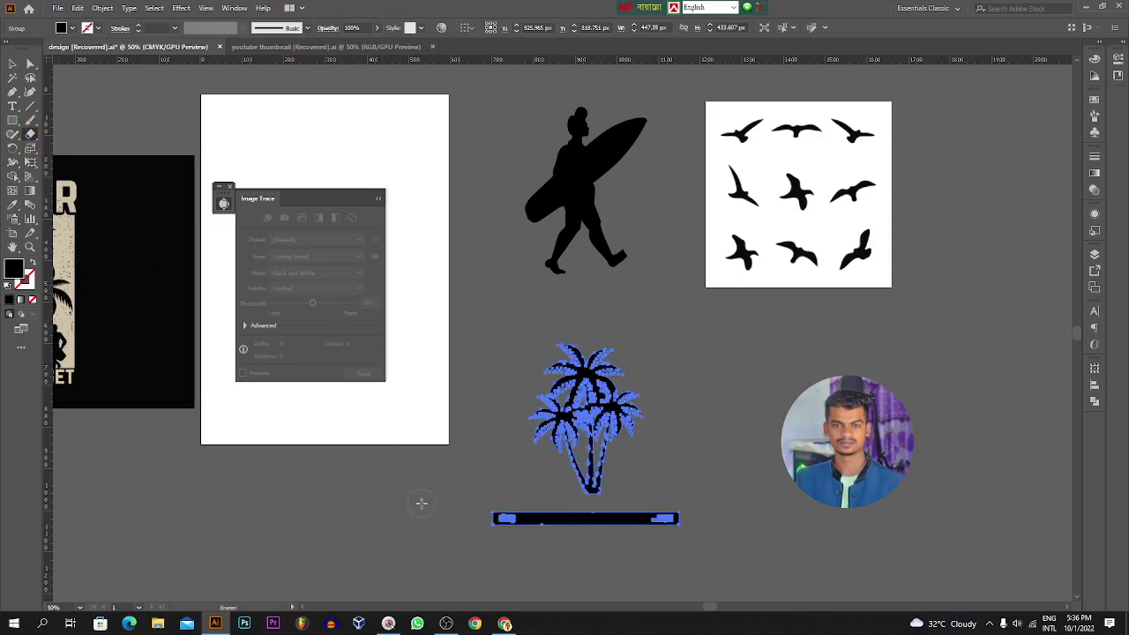
{"action": "key", "text": "alt"}
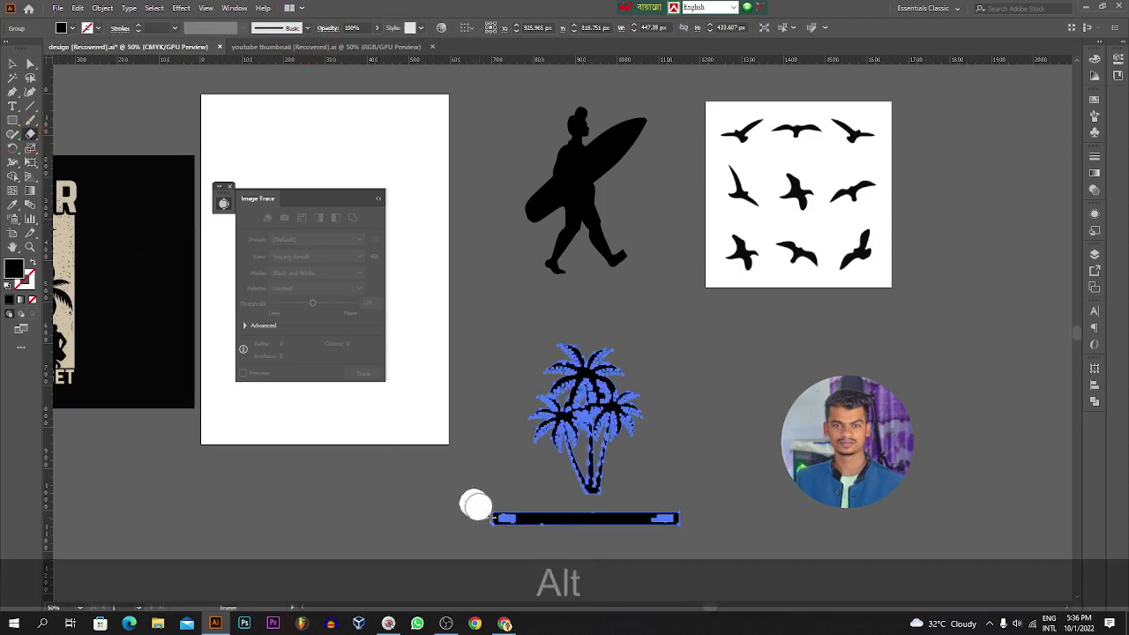
{"action": "left_click_drag", "start_coordinate": [474, 503], "coordinate": [639, 554]}
{"action": "mouse_move", "coordinate": [541, 540]}
{"action": "left_mouse_down"}
{"action": "mouse_move", "coordinate": [502, 525]}
{"action": "mouse_move", "coordinate": [725, 556]}
{"action": "left_mouse_up"}
{"action": "key", "text": "v"}
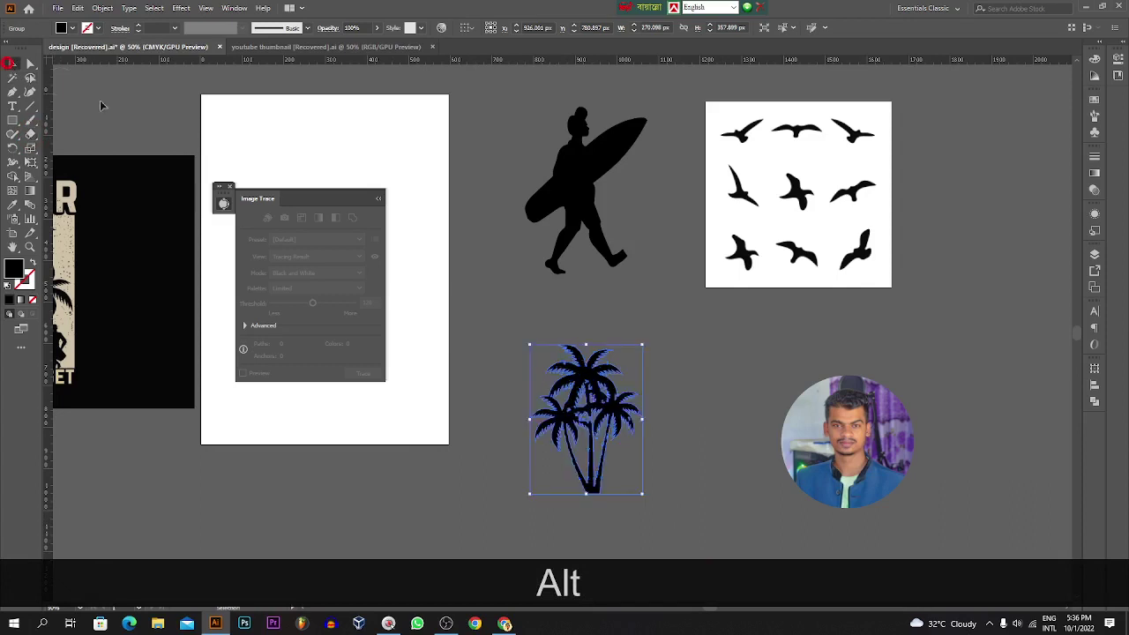
{"action": "left_click", "coordinate": [653, 381]}
Image-trace the bird picture with the Sketched Art preset, accepting the large-image tracing, and expand it into vector shapes.
{"action": "left_click", "coordinate": [742, 243]}
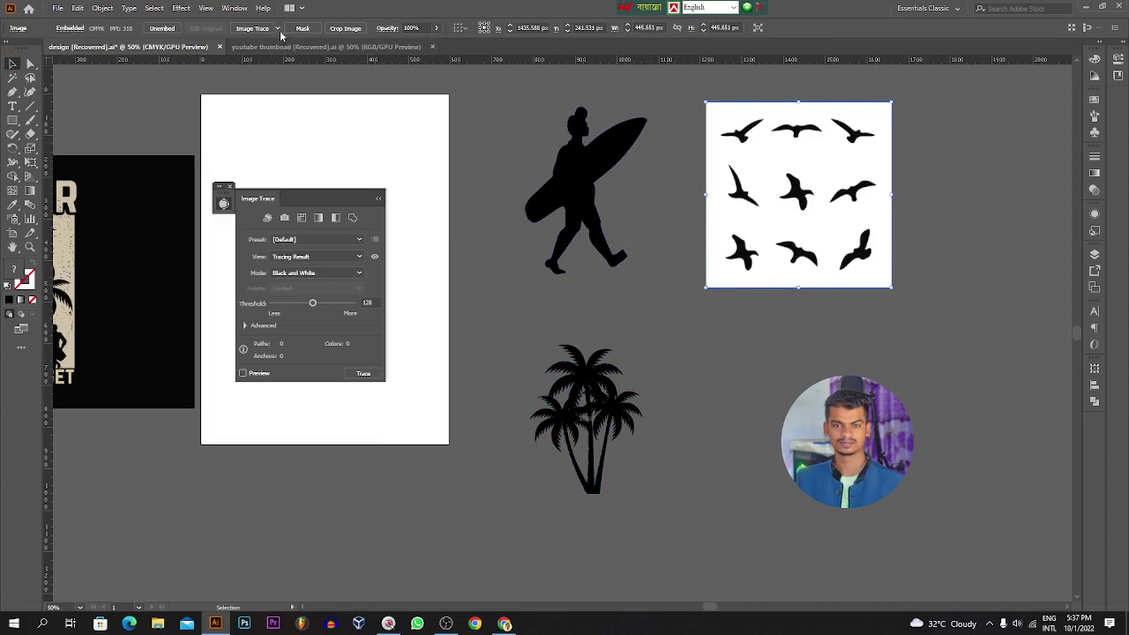
{"action": "left_click", "coordinate": [280, 33]}
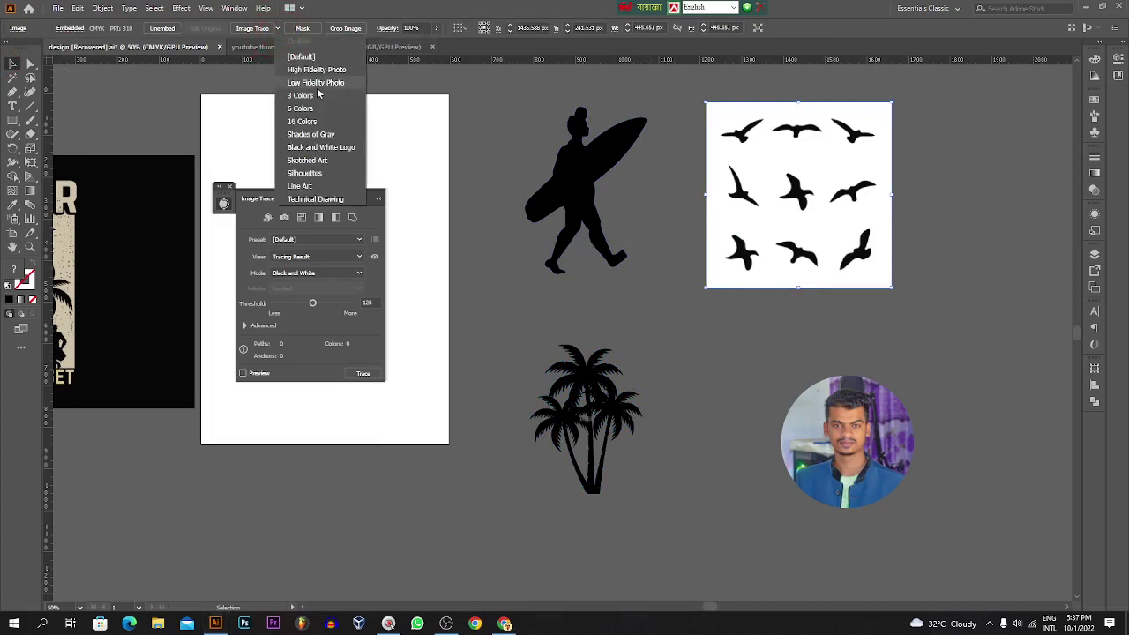
{"action": "left_click", "coordinate": [336, 160]}
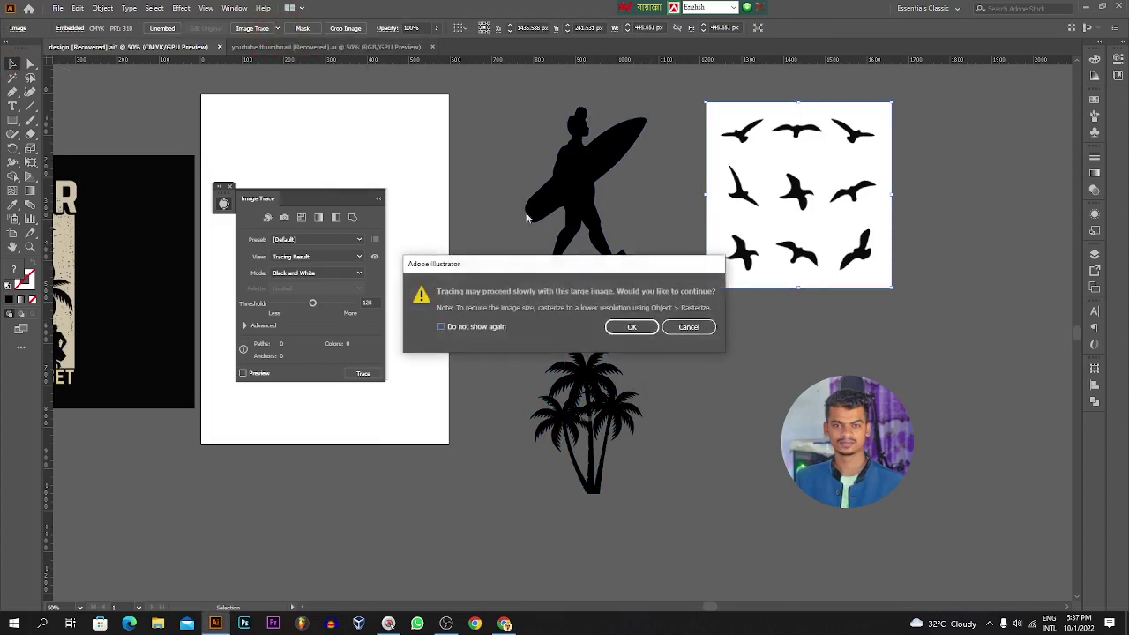
{"action": "left_click", "coordinate": [631, 330]}
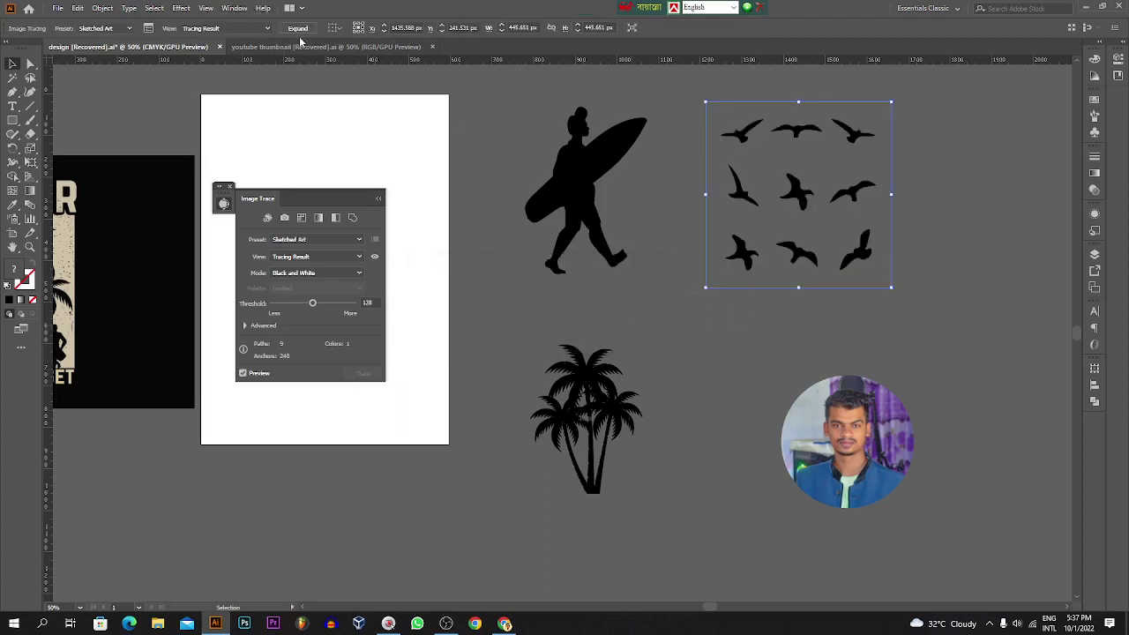
{"action": "left_click", "coordinate": [297, 29]}
{"action": "left_click", "coordinate": [700, 290]}
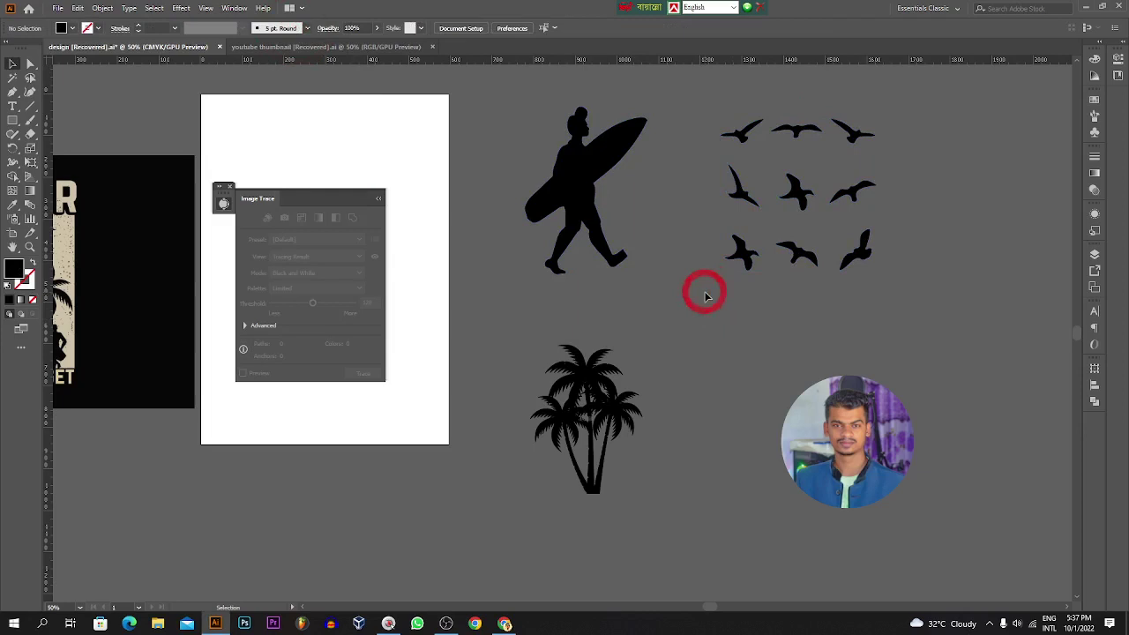
Ungroup the expanded bird tracing into separate shapes and deselect the artwork.
{"action": "right_click", "coordinate": [738, 202]}
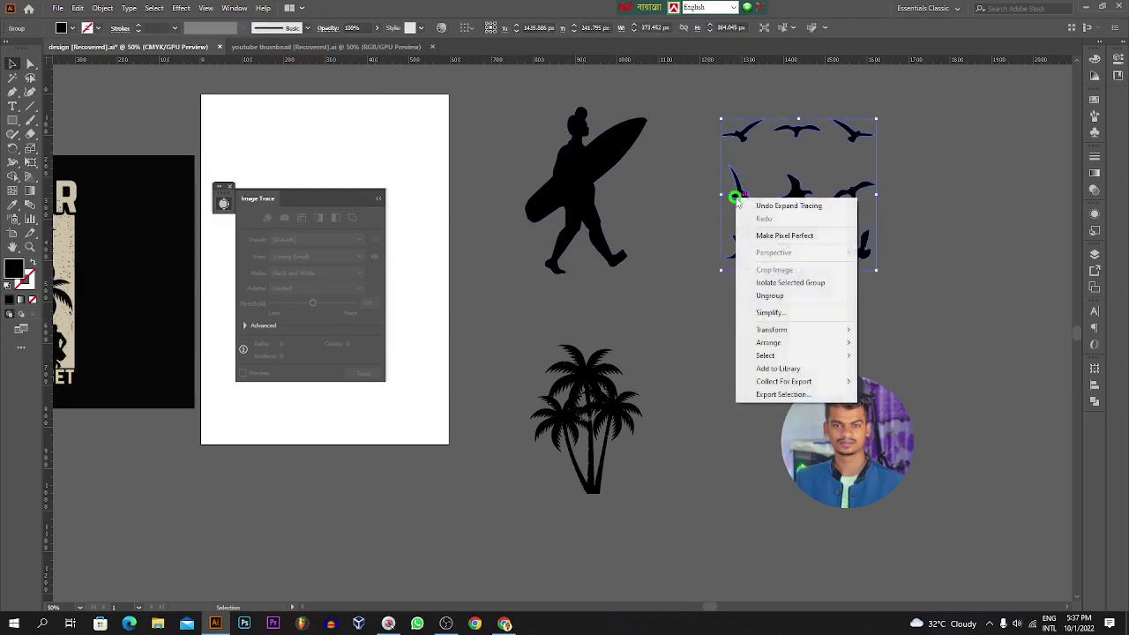
{"action": "left_click", "coordinate": [768, 300]}
{"action": "left_click", "coordinate": [738, 291]}
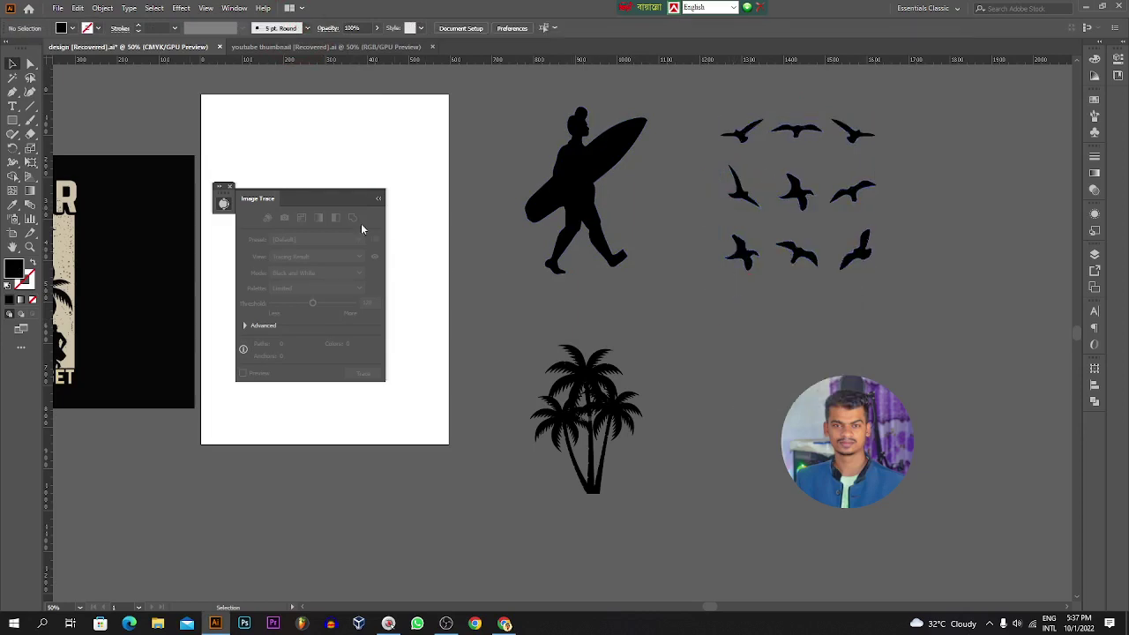
Collapse the floating Image Trace panel and dock it with the other collapsed panels.
{"action": "left_click", "coordinate": [379, 201]}
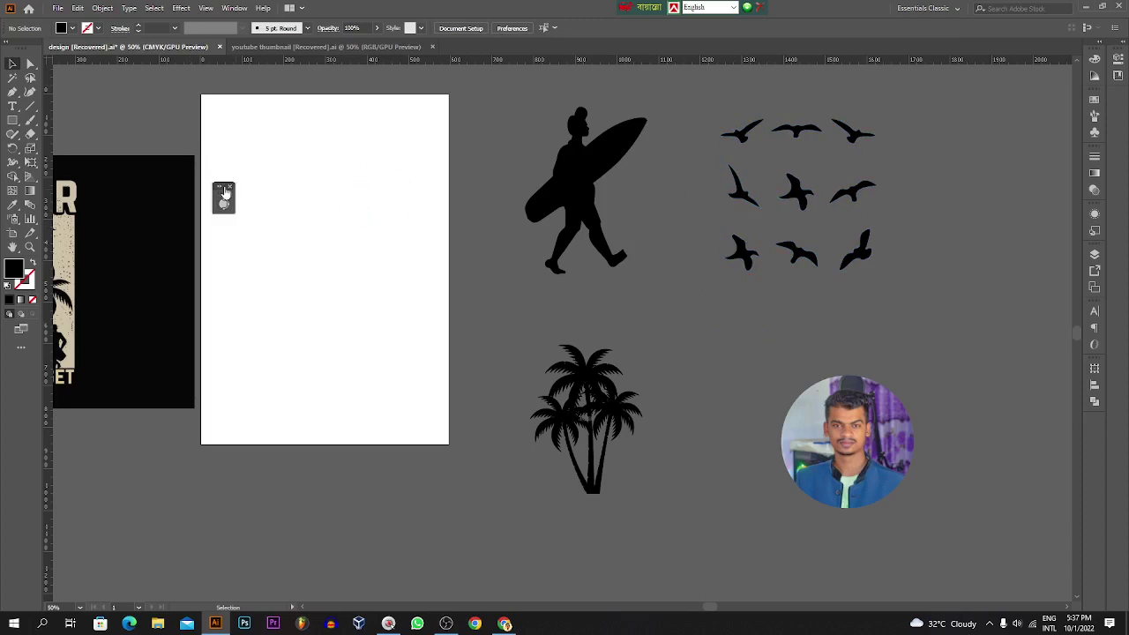
{"action": "left_click_drag", "start_coordinate": [256, 203], "coordinate": [1089, 433]}
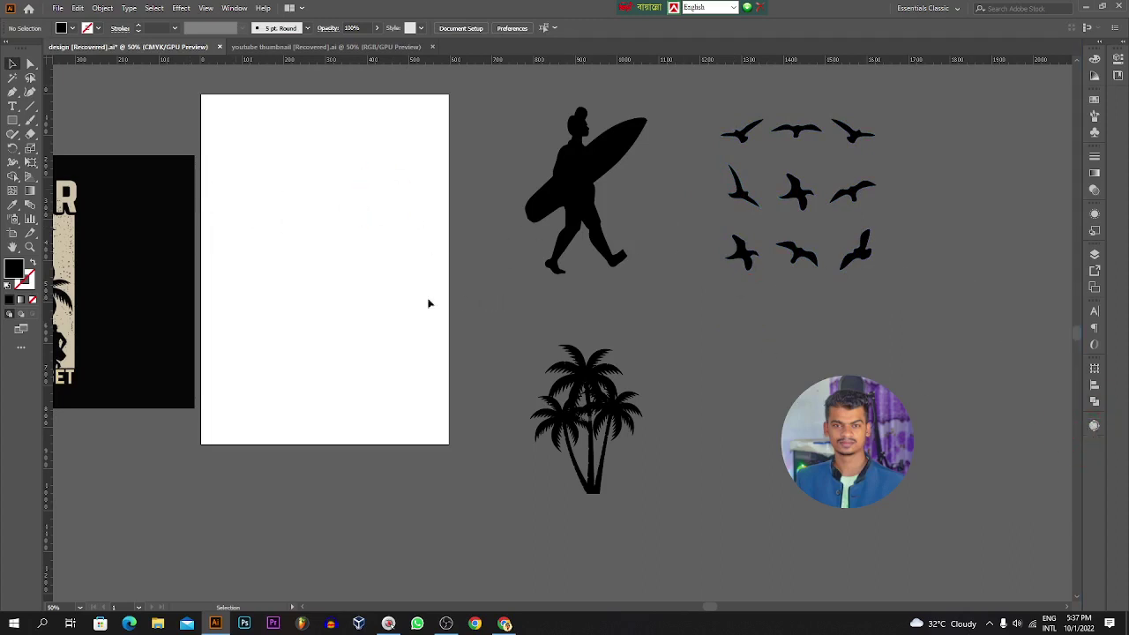
Place a point text object on the blank artboard and scale its placeholder text up to about 55 pt.
{"action": "key", "text": "space"}
{"action": "left_click_drag", "start_coordinate": [386, 296], "coordinate": [515, 301]}
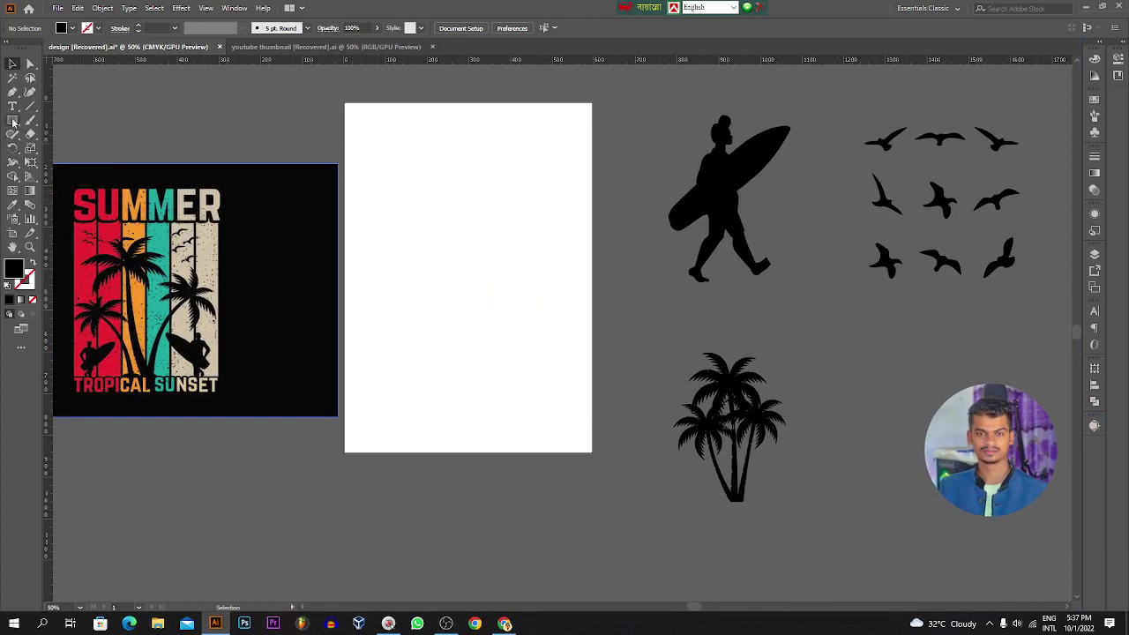
{"action": "key", "text": "t"}
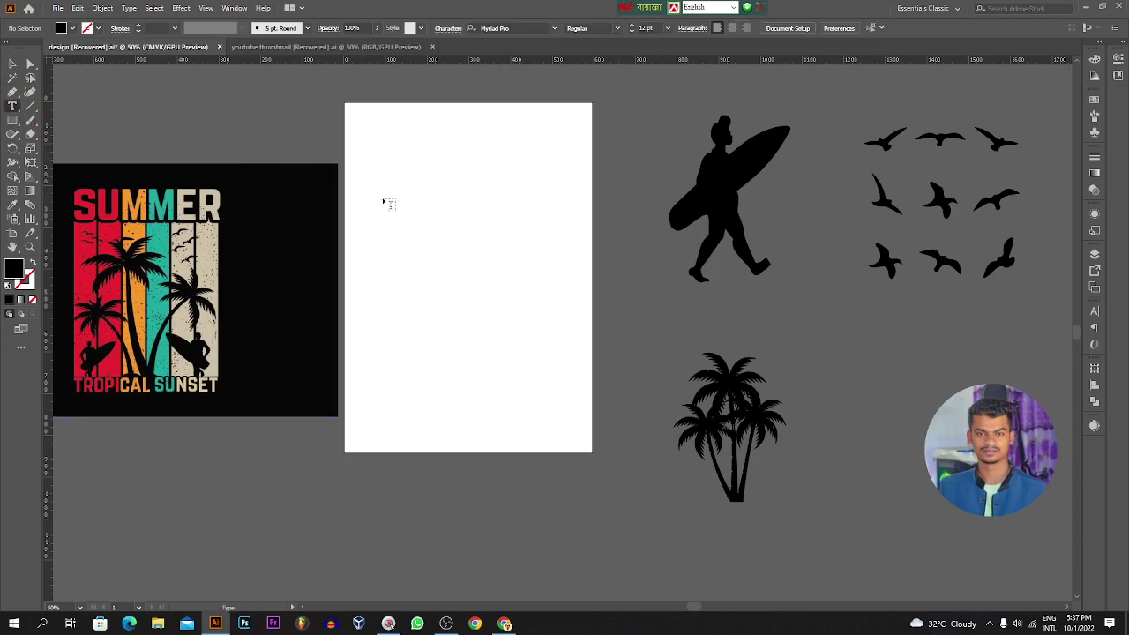
{"action": "left_click", "coordinate": [387, 201]}
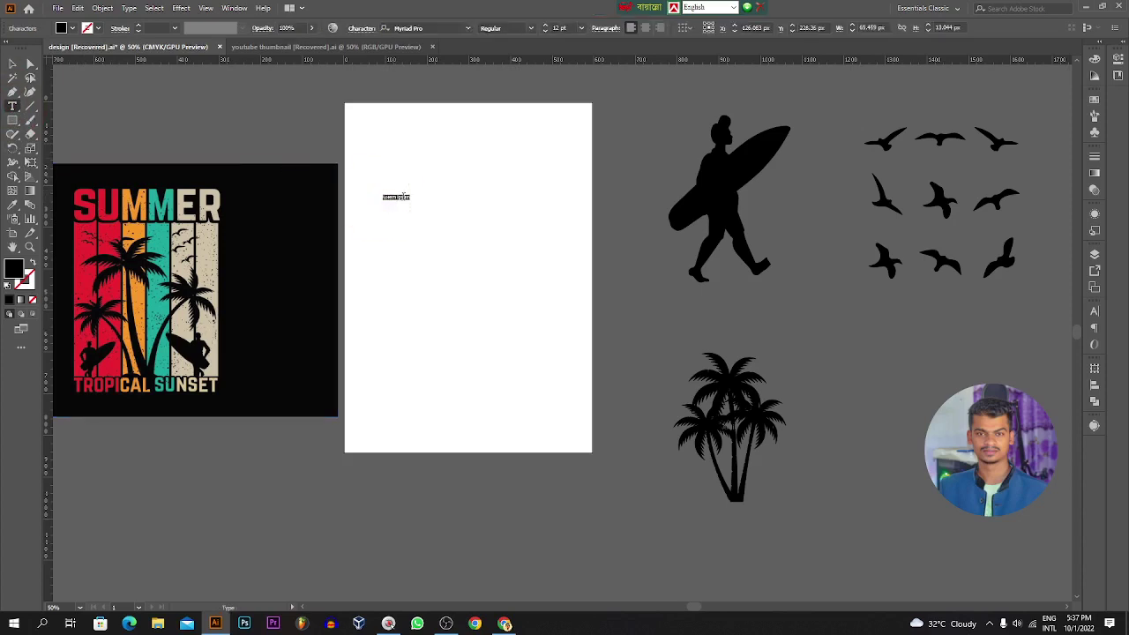
{"action": "left_click", "coordinate": [12, 66]}
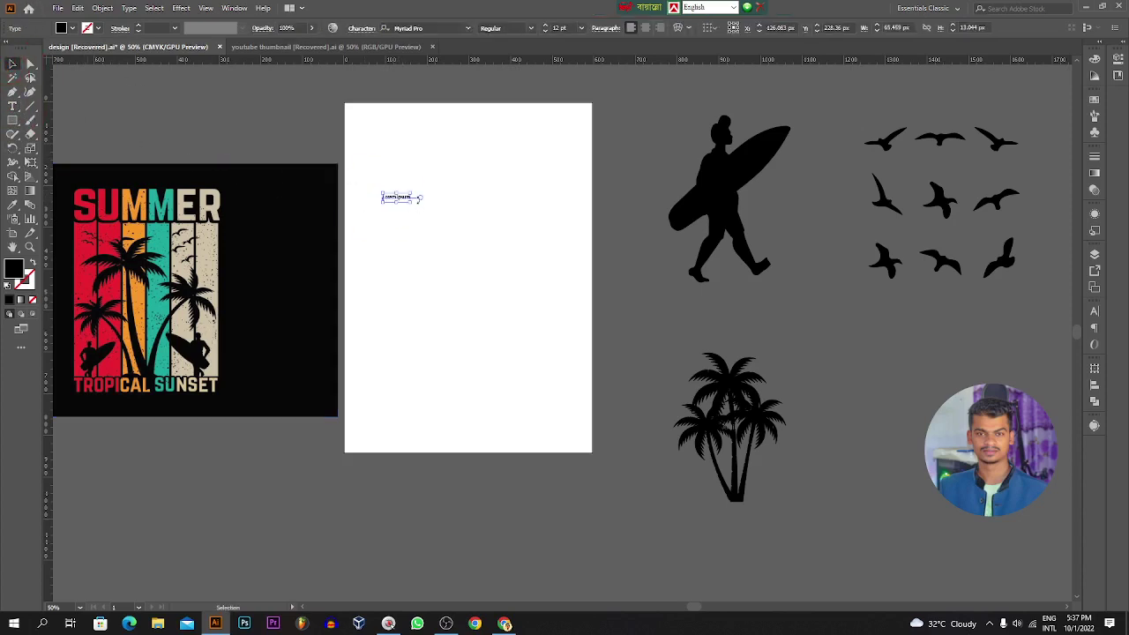
{"action": "left_click_drag", "start_coordinate": [414, 204], "coordinate": [379, 215]}
Replace the placeholder text with "SUMMER TROPICAL SUNSET" in capitals.
{"action": "key", "text": "t"}
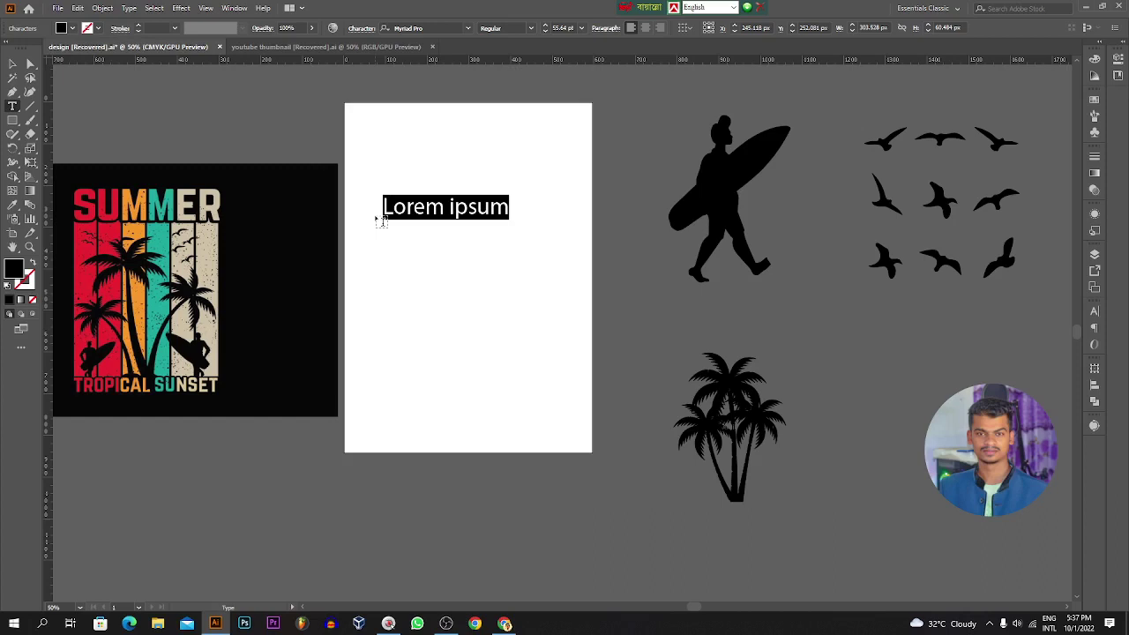
{"action": "key", "text": "Caps_Lock"}
{"action": "type", "text": "SUM"}
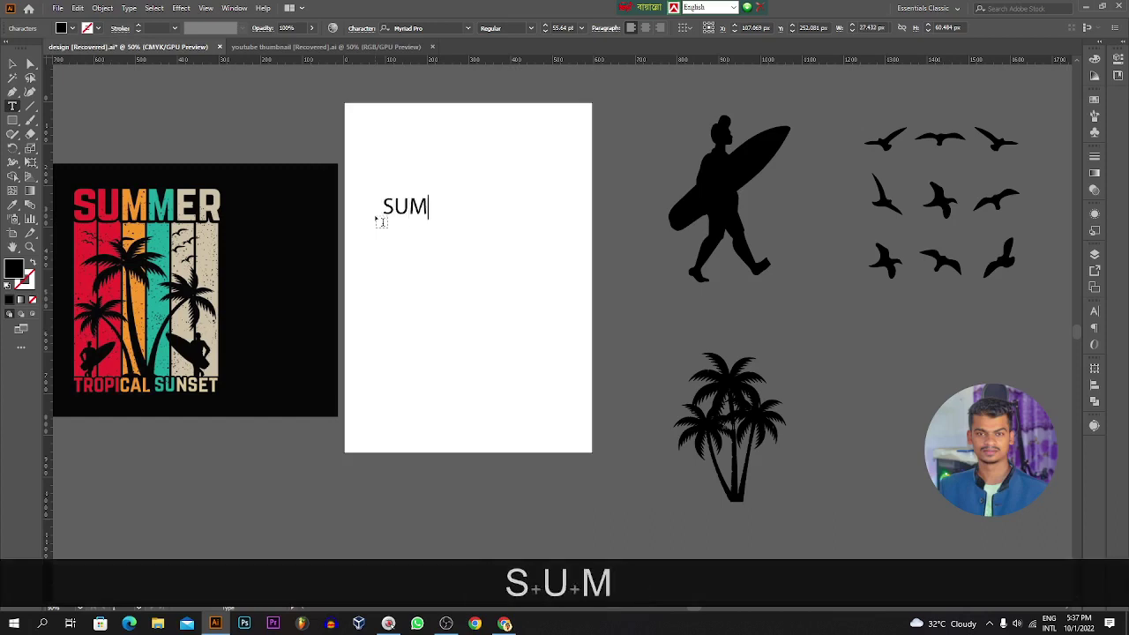
{"action": "type", "text": "MER T"}
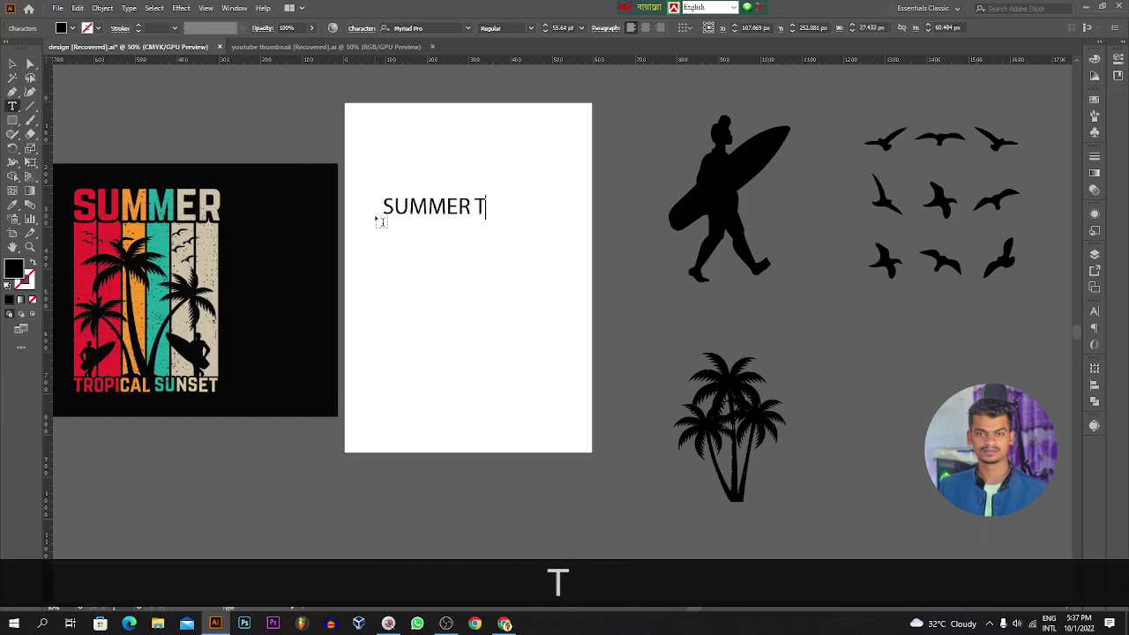
{"action": "type", "text": "ROPICAL SUND"}
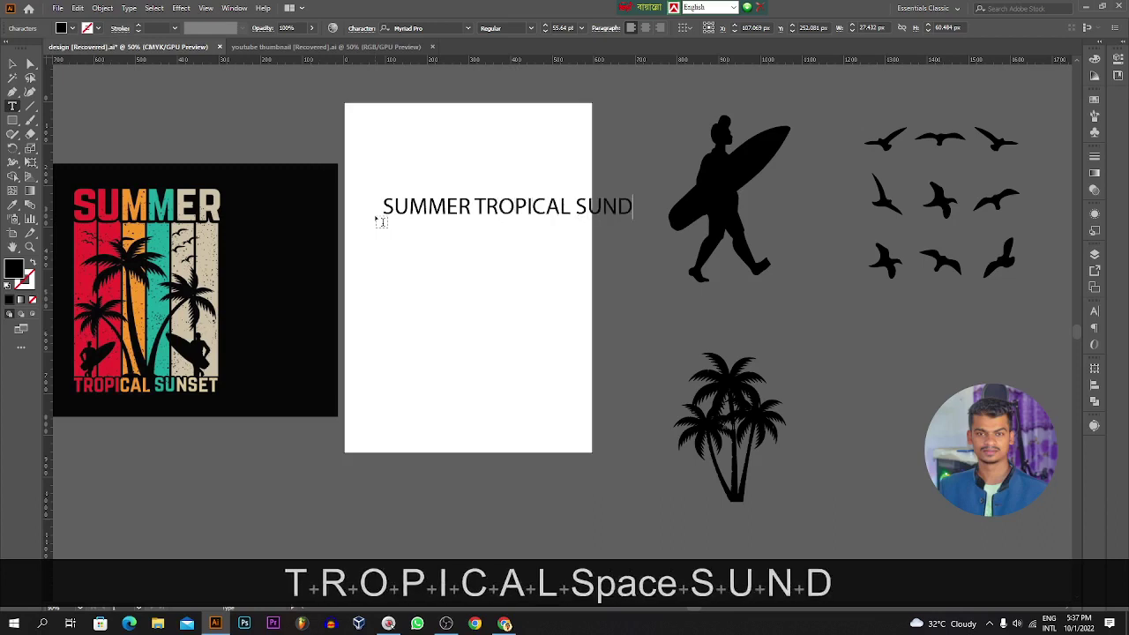
{"action": "key", "text": "BackSpace"}
{"action": "type", "text": "SENT"}
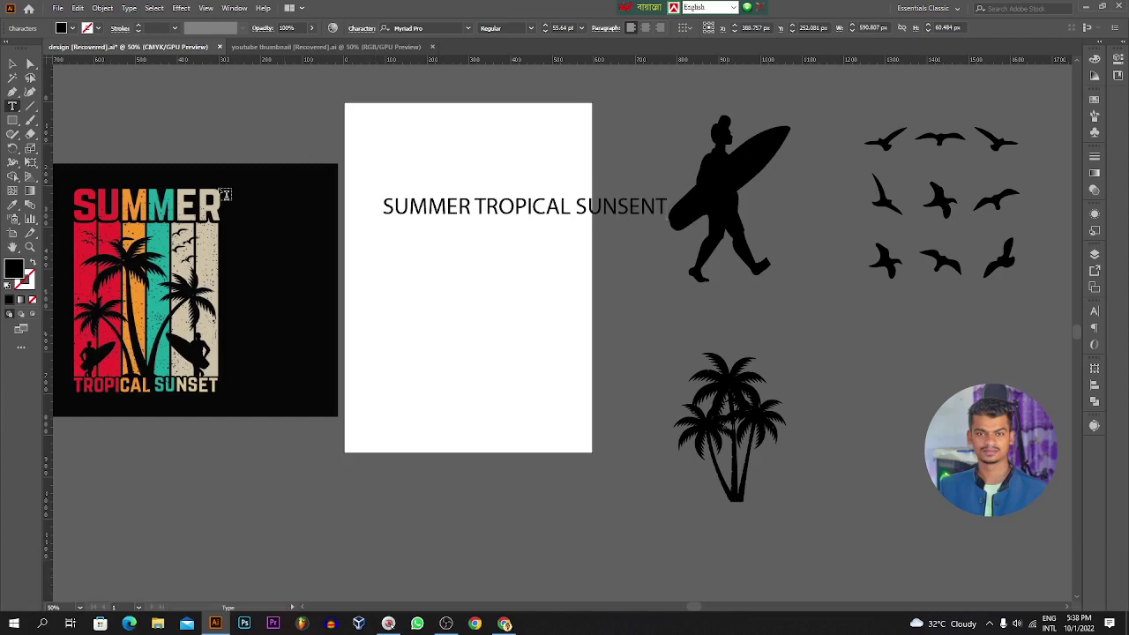
{"action": "left_click", "coordinate": [12, 64]}
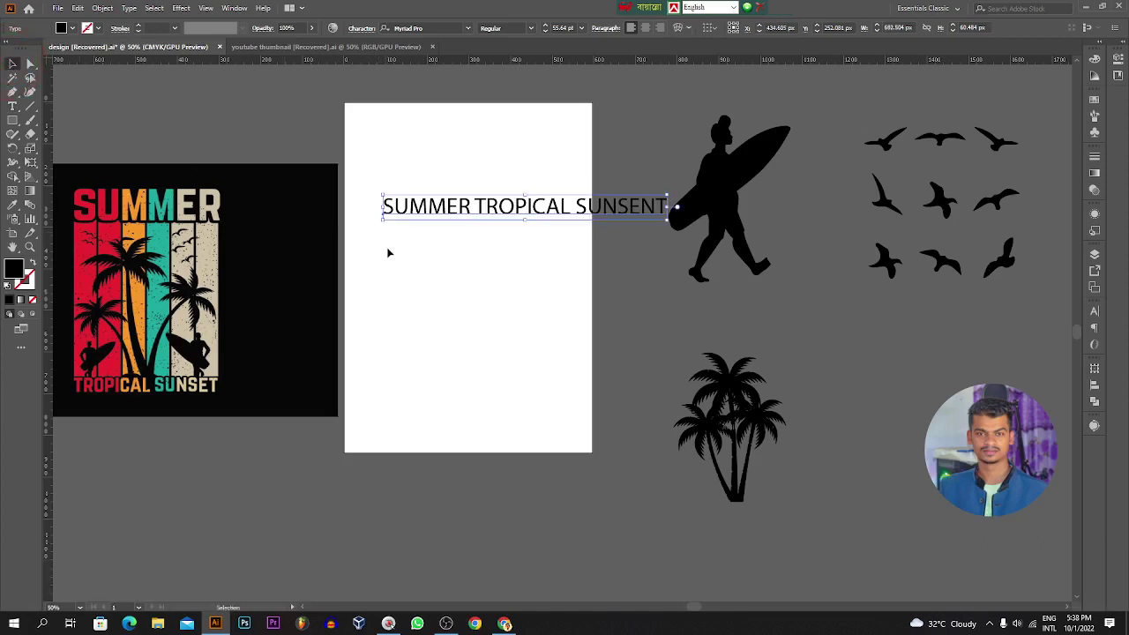
{"action": "double_click", "coordinate": [656, 216]}
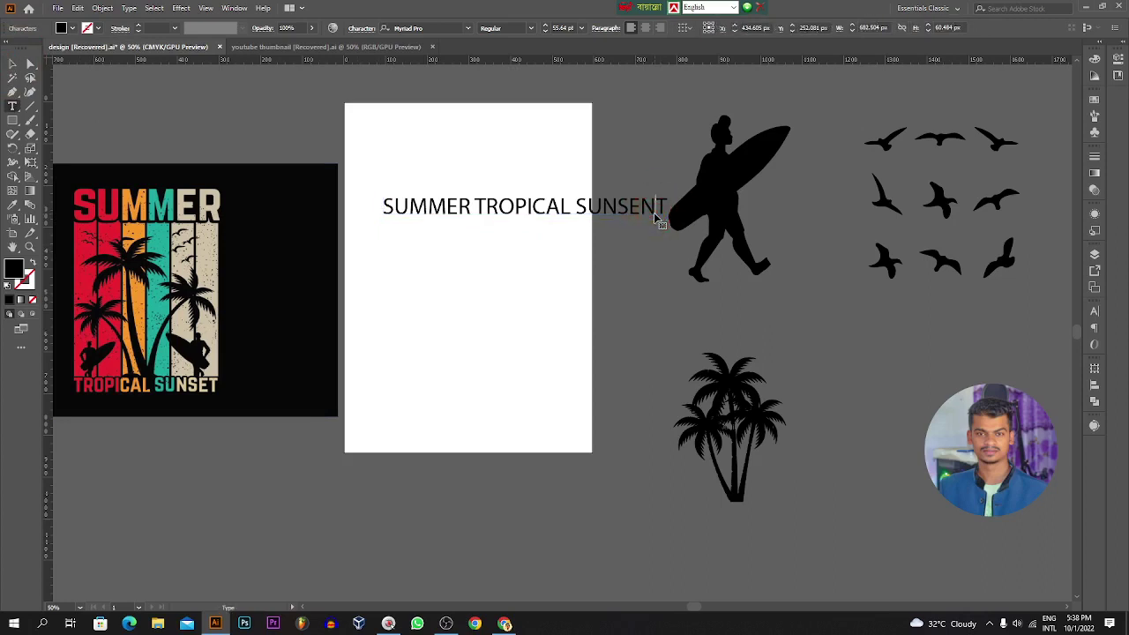
{"action": "key", "text": "BackSpace"}
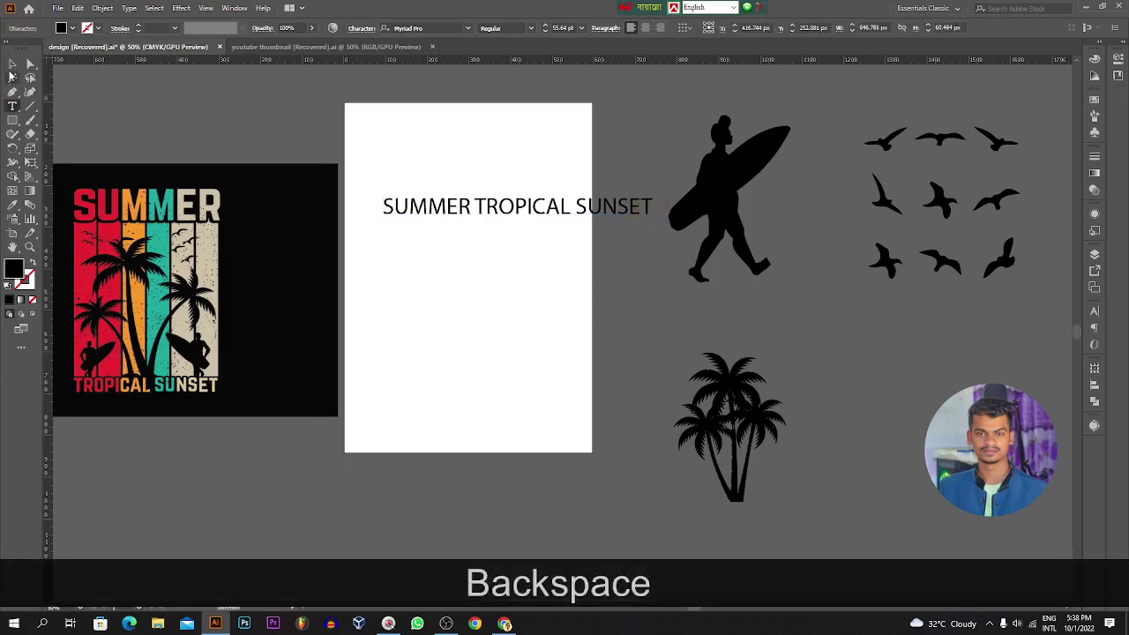
{"action": "left_click", "coordinate": [10, 65]}
Move the SUMMER TROPICAL SUNSET text above the reference design, clear of the blank artboard area, and deselect it.
{"action": "left_click_drag", "start_coordinate": [435, 212], "coordinate": [164, 120]}
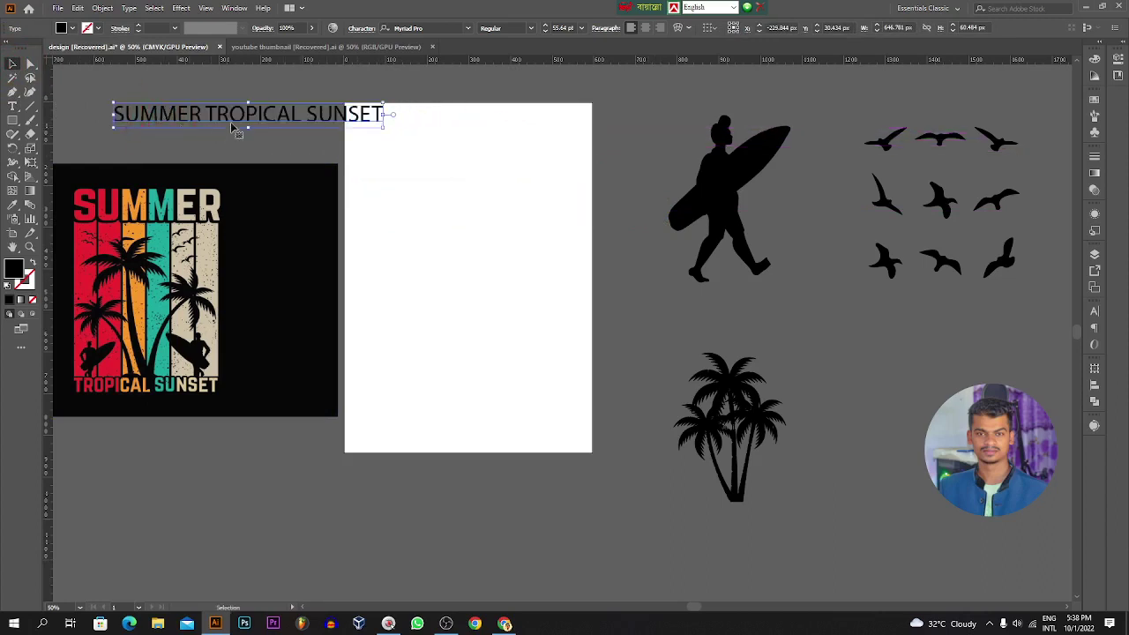
{"action": "left_click_drag", "start_coordinate": [243, 115], "coordinate": [263, 87]}
{"action": "left_click", "coordinate": [378, 143]}
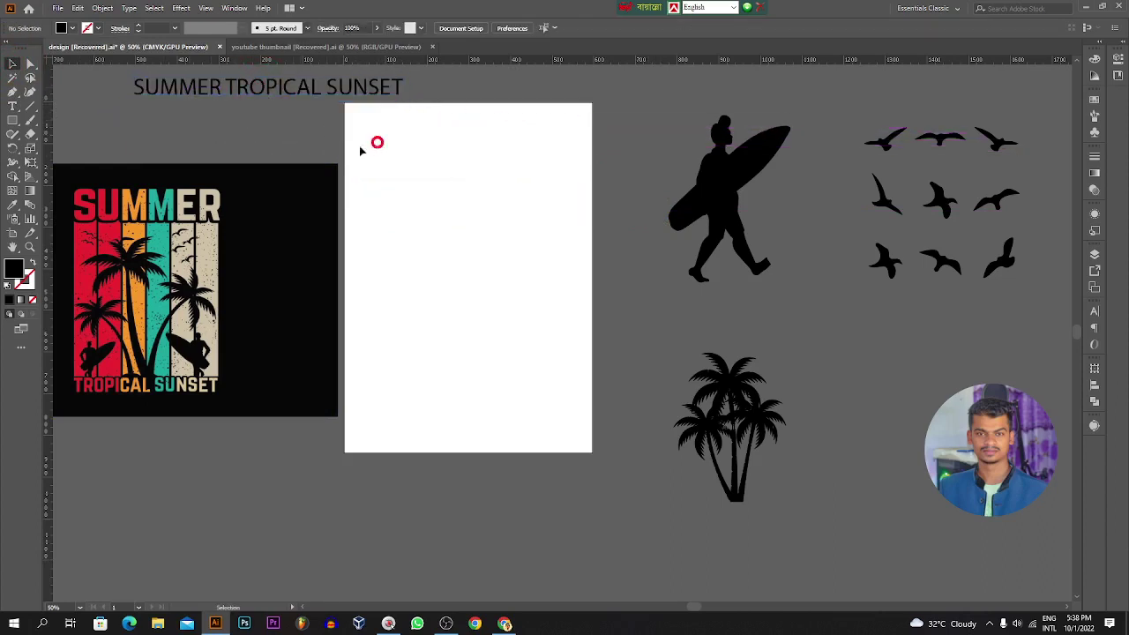
Draw a narrow vertical black rectangle about 64 × 449 px on the left part of the blank artboard.
{"action": "left_click", "coordinate": [13, 120]}
{"action": "left_click_drag", "start_coordinate": [364, 179], "coordinate": [389, 365]}
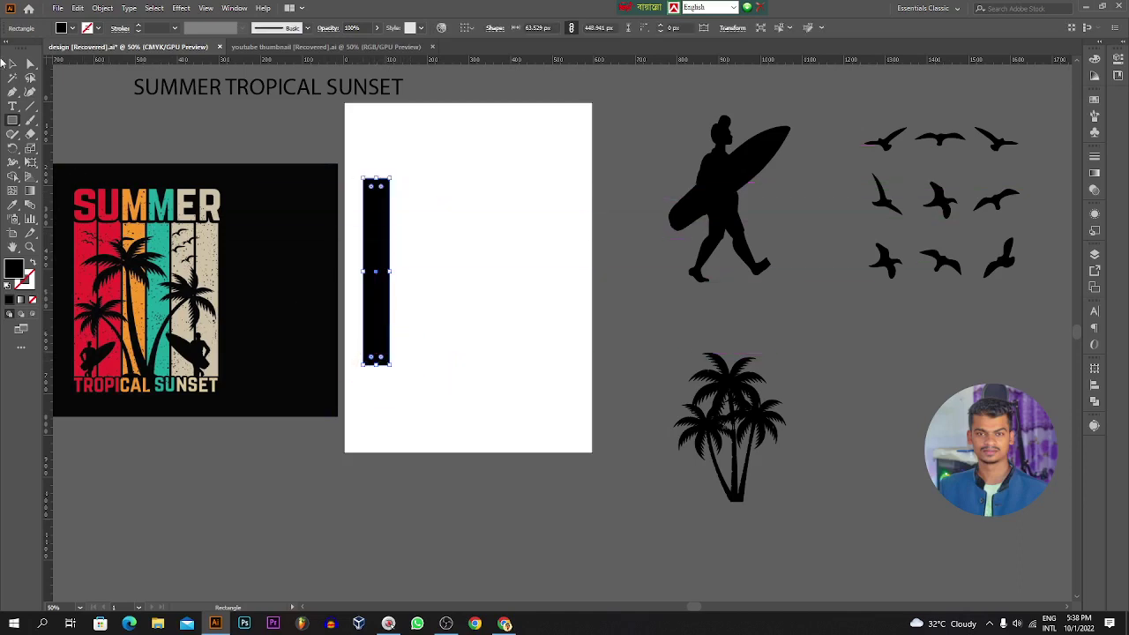
{"action": "left_click", "coordinate": [13, 65]}
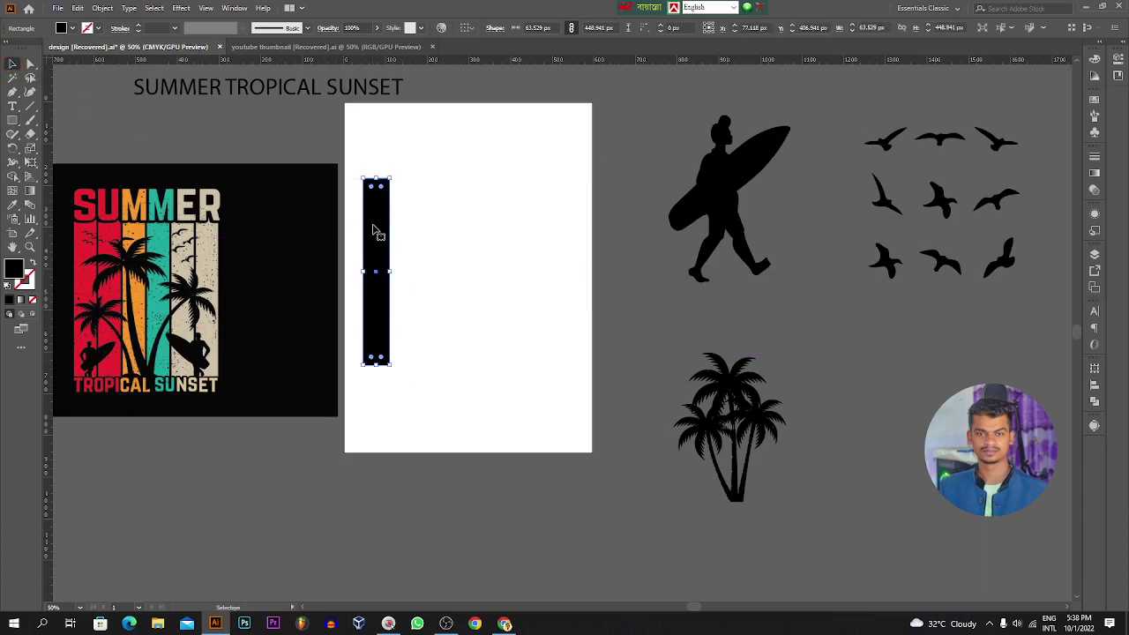
Duplicate the rectangle sideways with a small gap and repeat the copy until six evenly spaced vertical bars stand in a row.
{"action": "left_click_drag", "start_coordinate": [379, 230], "coordinate": [410, 230]}
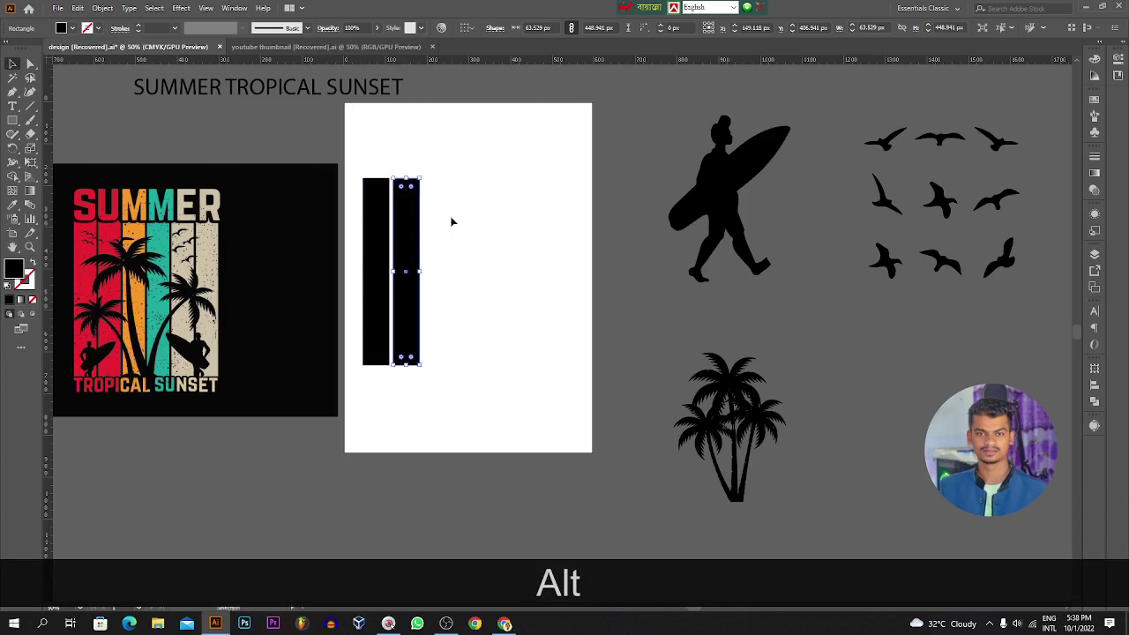
{"action": "key", "text": "ctrl"}
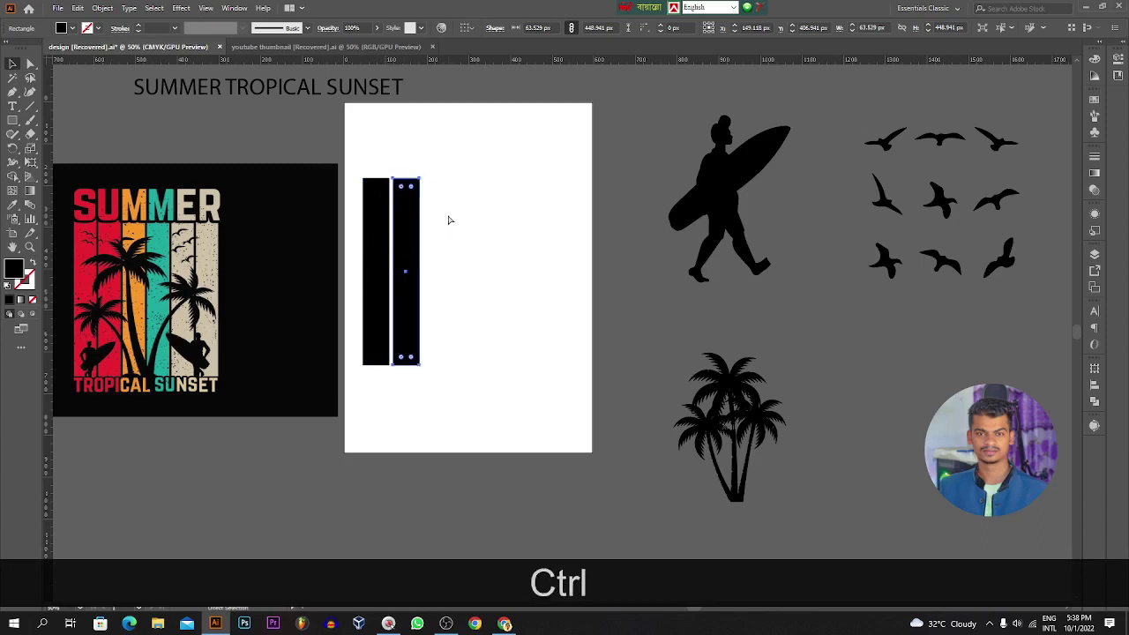
{"action": "key", "text": "ctrl+d"}
{"action": "key", "text": "ctrl+d"}
{"action": "key", "text": "ctrl+d"}
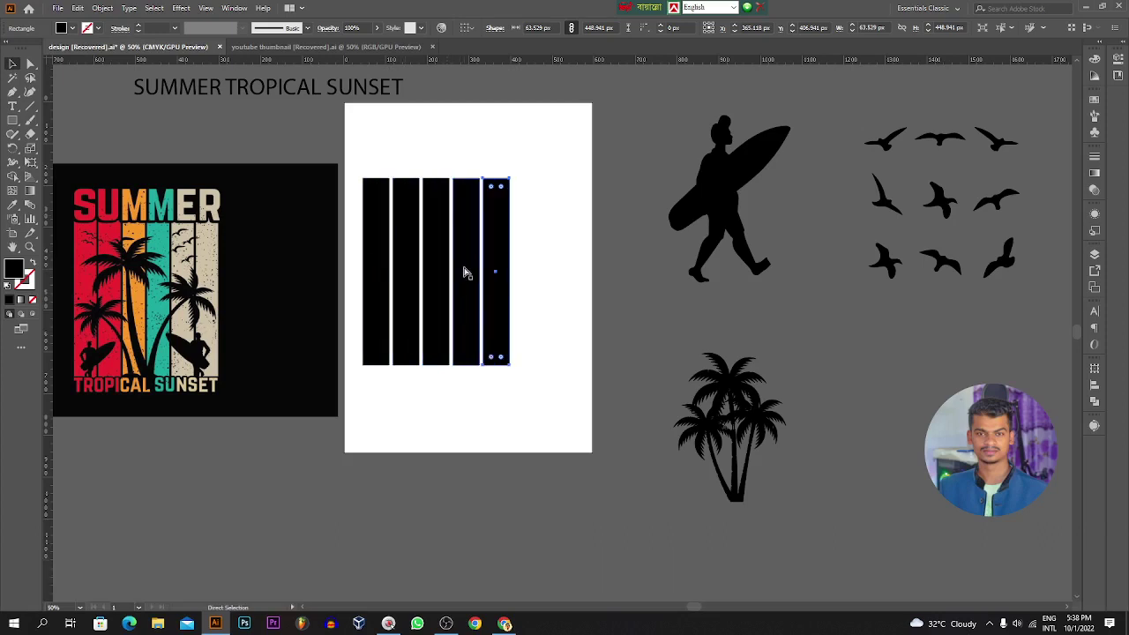
{"action": "key", "text": "ctrl+d"}
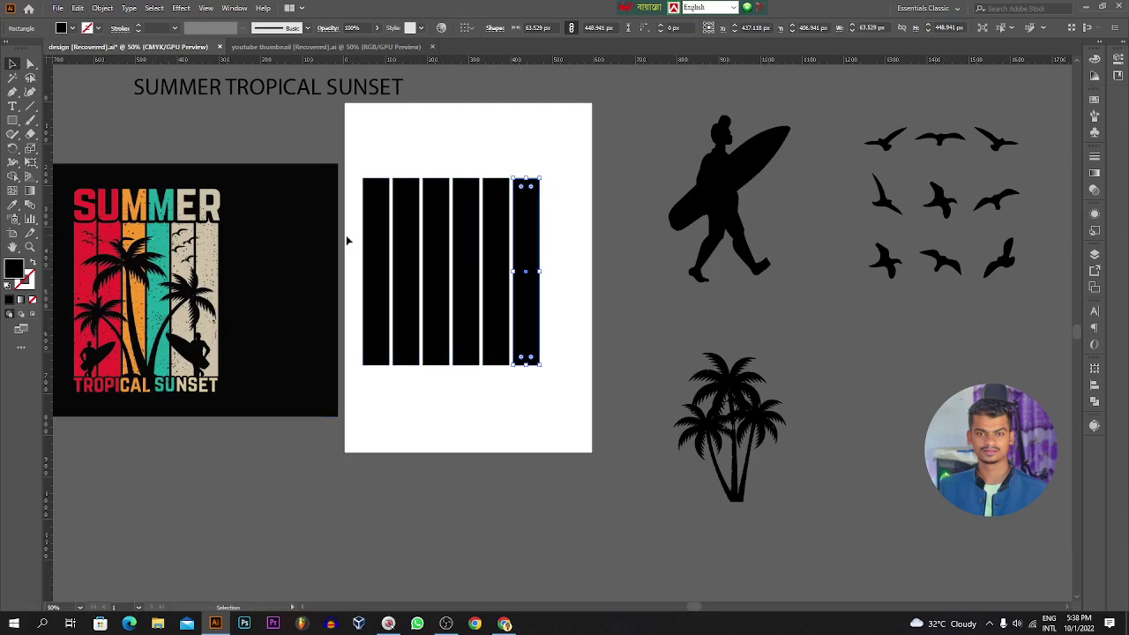
Stretch all six bars symmetrically to about 531 px high, shift them toward the artboard's center and deselect them.
{"action": "left_click_drag", "start_coordinate": [351, 237], "coordinate": [555, 275]}
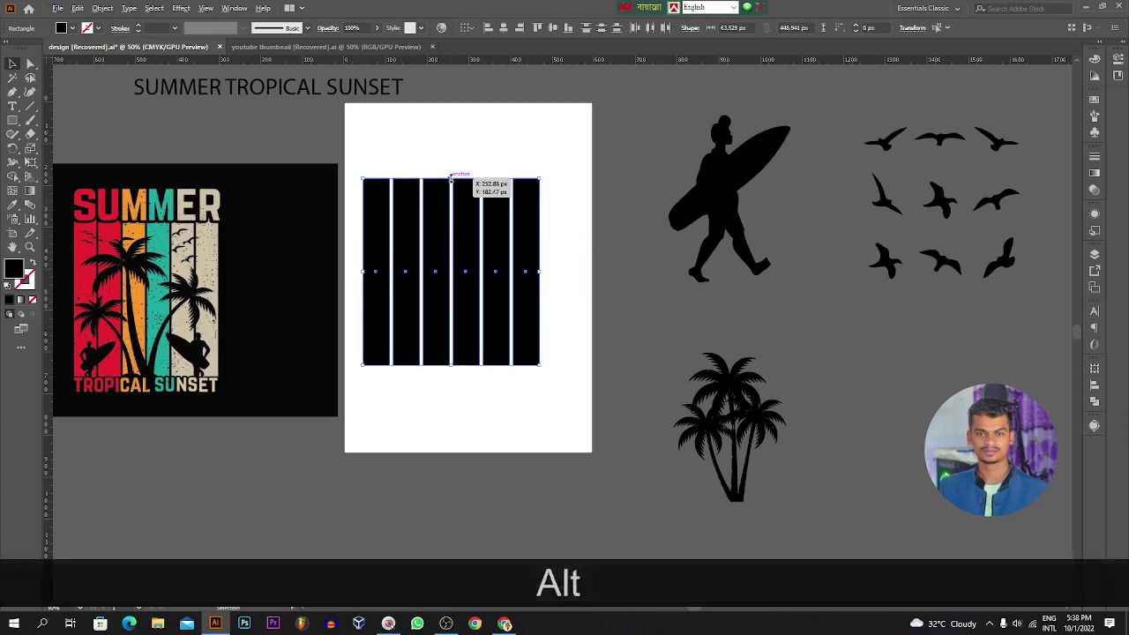
{"action": "left_click_drag", "start_coordinate": [452, 178], "coordinate": [448, 161]}
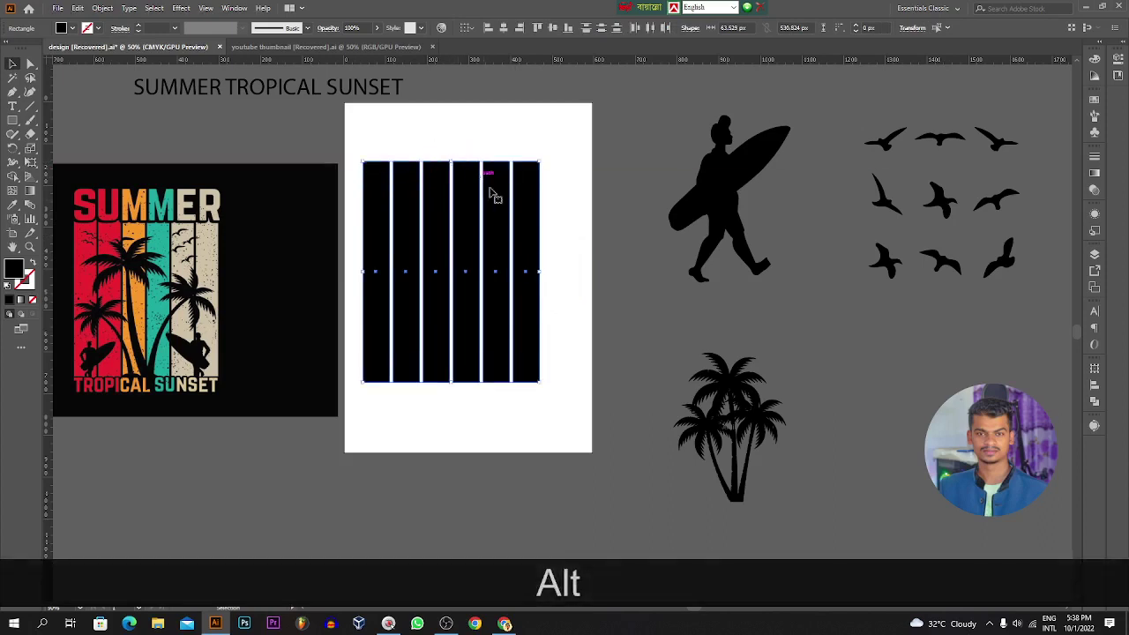
{"action": "left_click_drag", "start_coordinate": [489, 242], "coordinate": [500, 245]}
{"action": "left_click", "coordinate": [363, 219]}
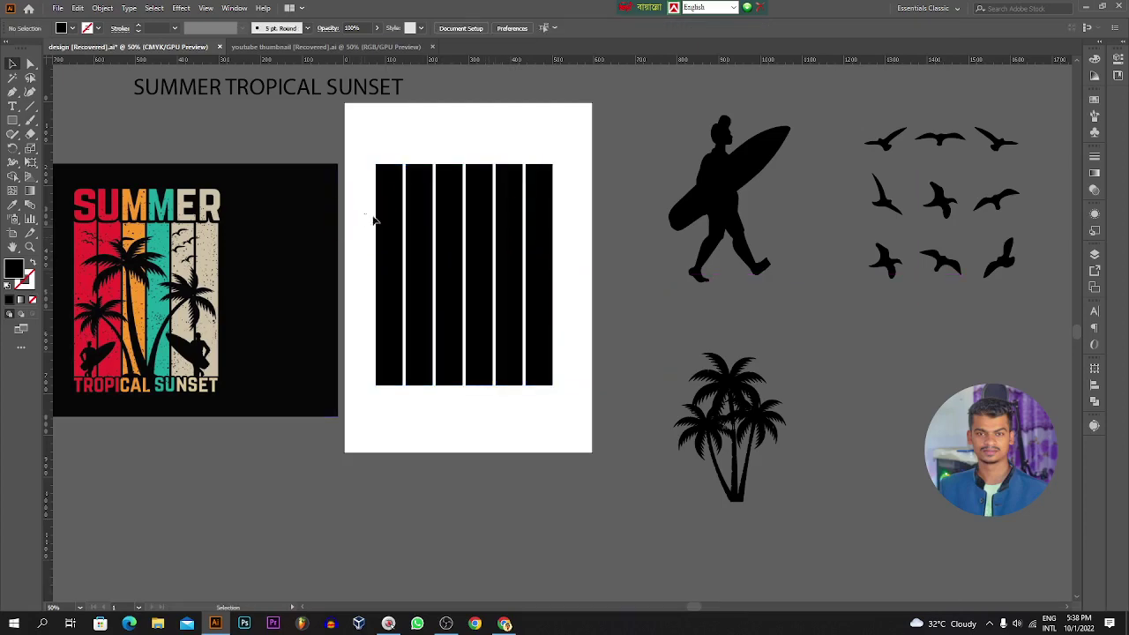
Fill the two leftmost bars with the red sampled from the stripes of the reference design.
{"action": "left_click_drag", "start_coordinate": [420, 248], "coordinate": [420, 248]}
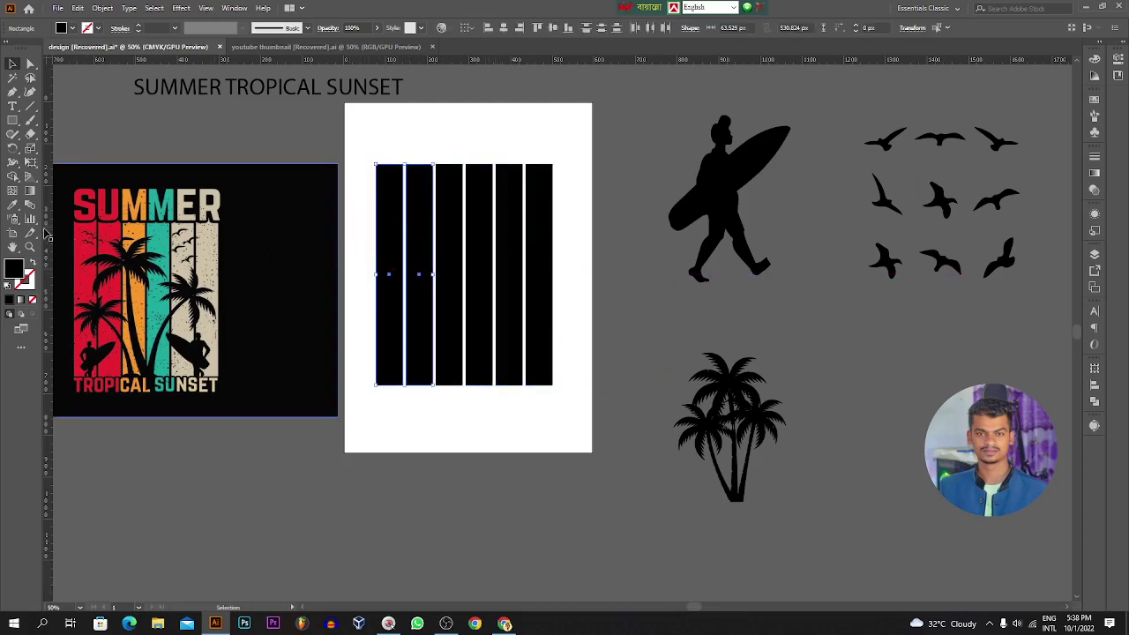
{"action": "left_click", "coordinate": [12, 205]}
{"action": "left_click", "coordinate": [82, 254]}
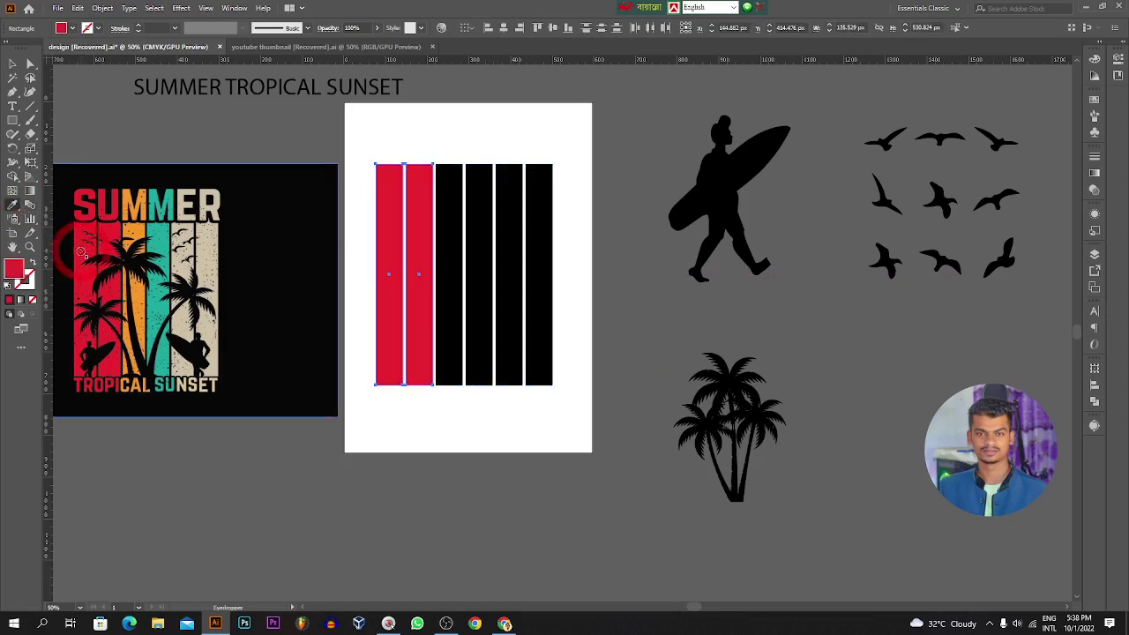
{"action": "left_click", "coordinate": [11, 62]}
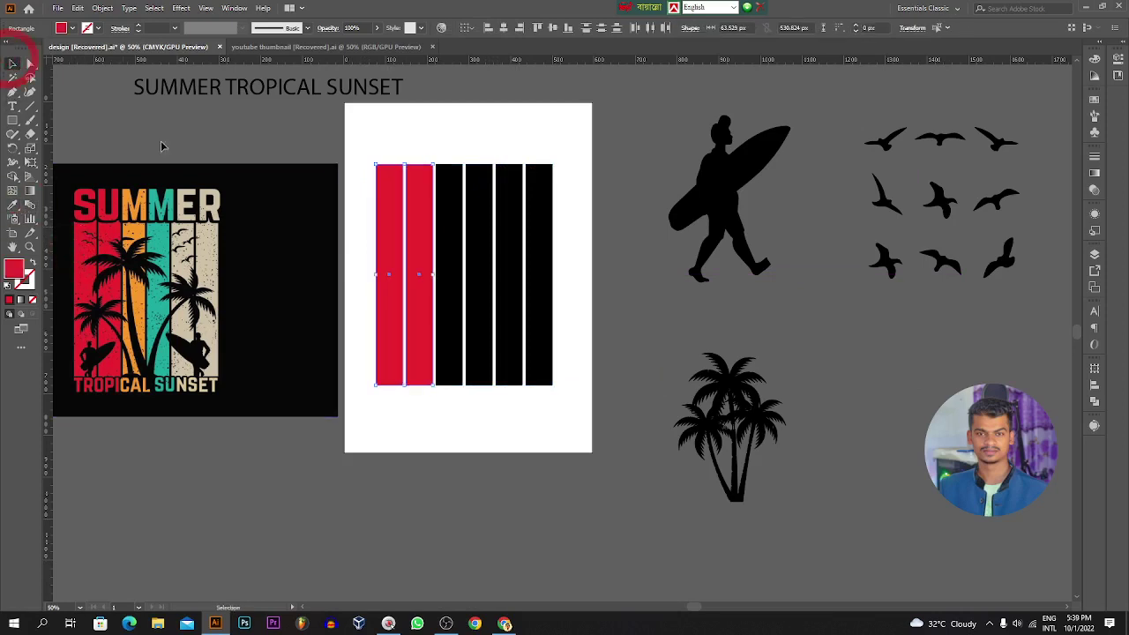
{"action": "left_click", "coordinate": [445, 187]}
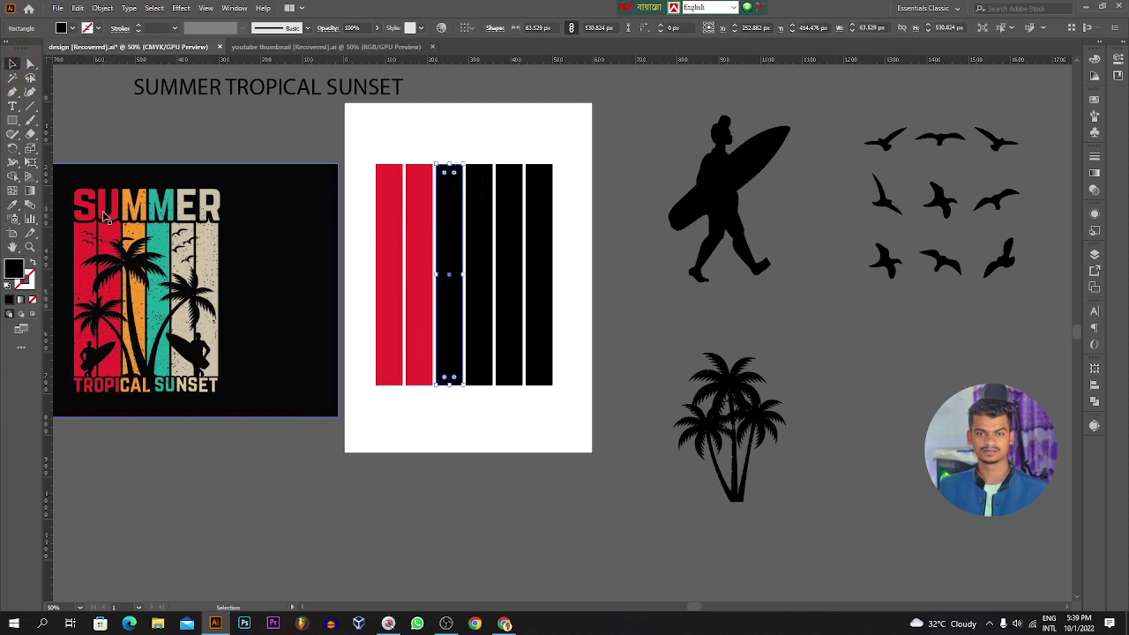
{"action": "key", "text": "ctrl+z"}
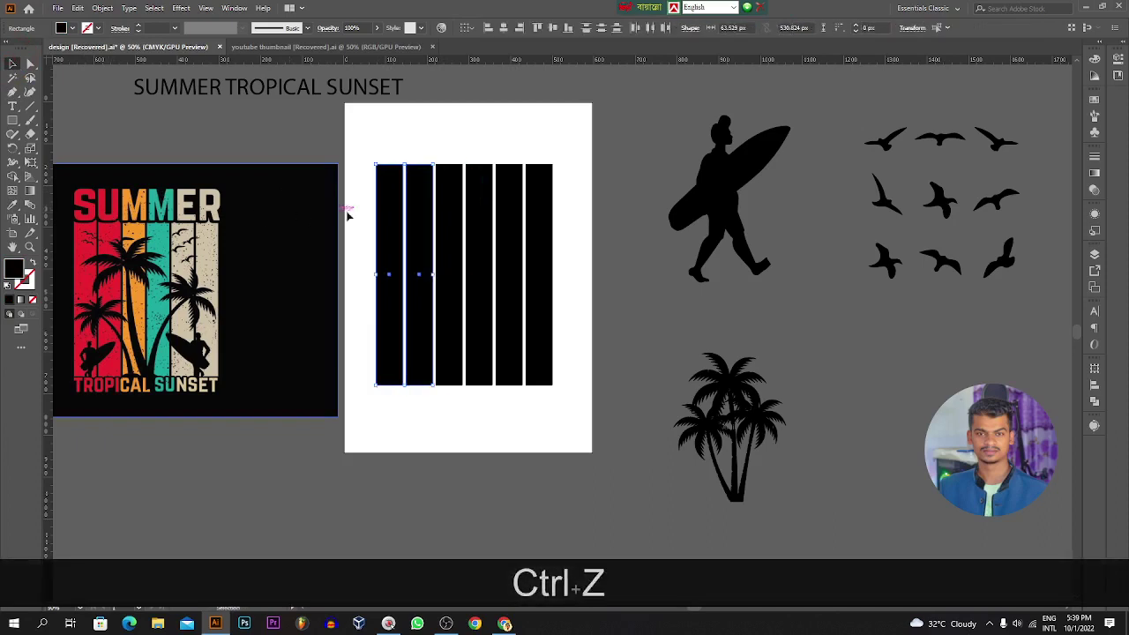
{"action": "key", "text": "i"}
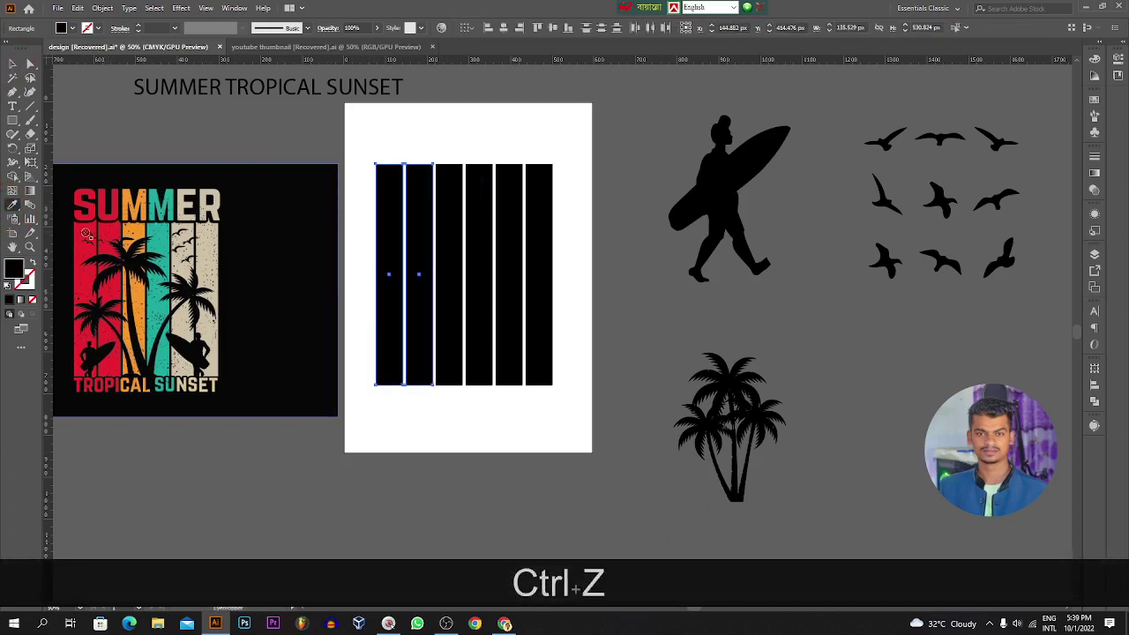
{"action": "left_click", "coordinate": [78, 248]}
{"action": "left_click", "coordinate": [13, 64]}
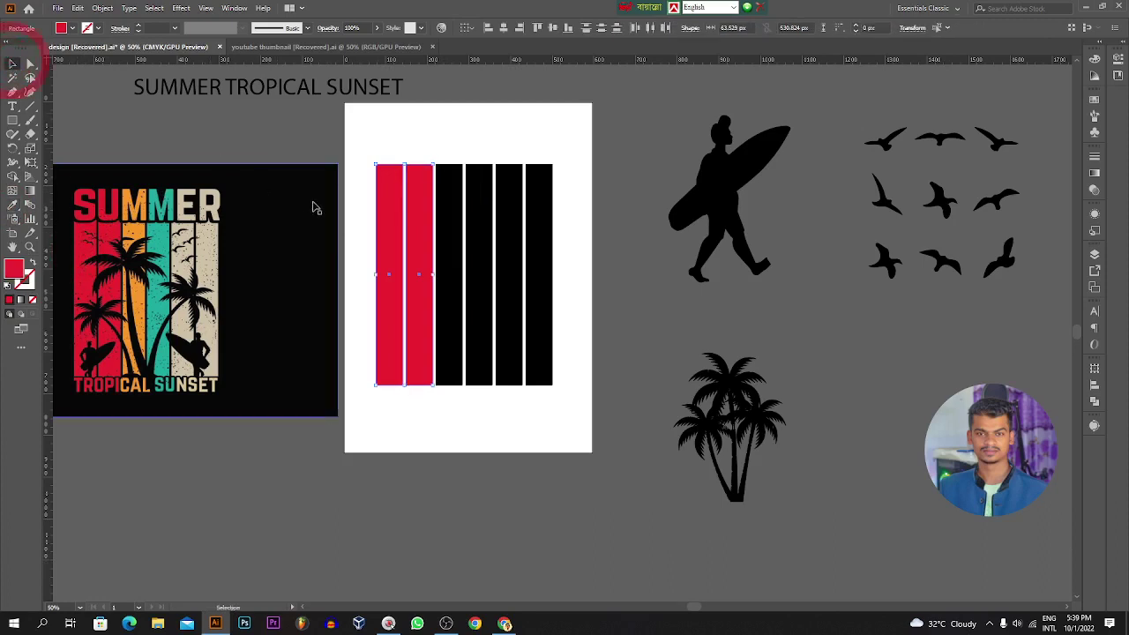
Fill the third bar with the orange and the fourth bar with the teal sampled from the reference design's stripes.
{"action": "left_click", "coordinate": [436, 234]}
{"action": "key", "text": "i"}
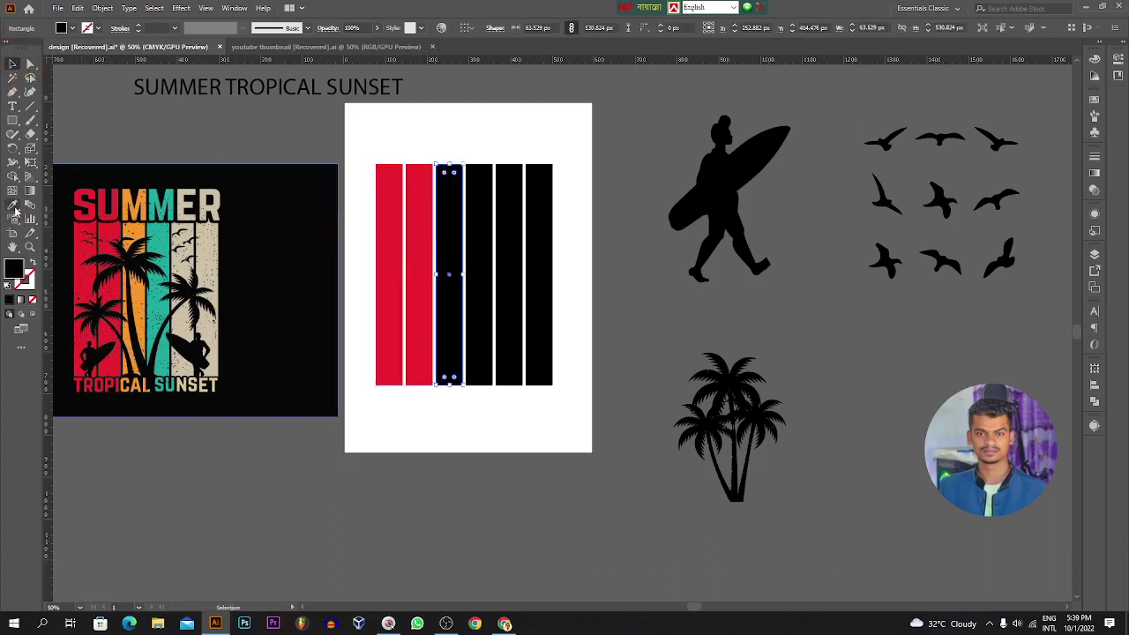
{"action": "left_click", "coordinate": [140, 292]}
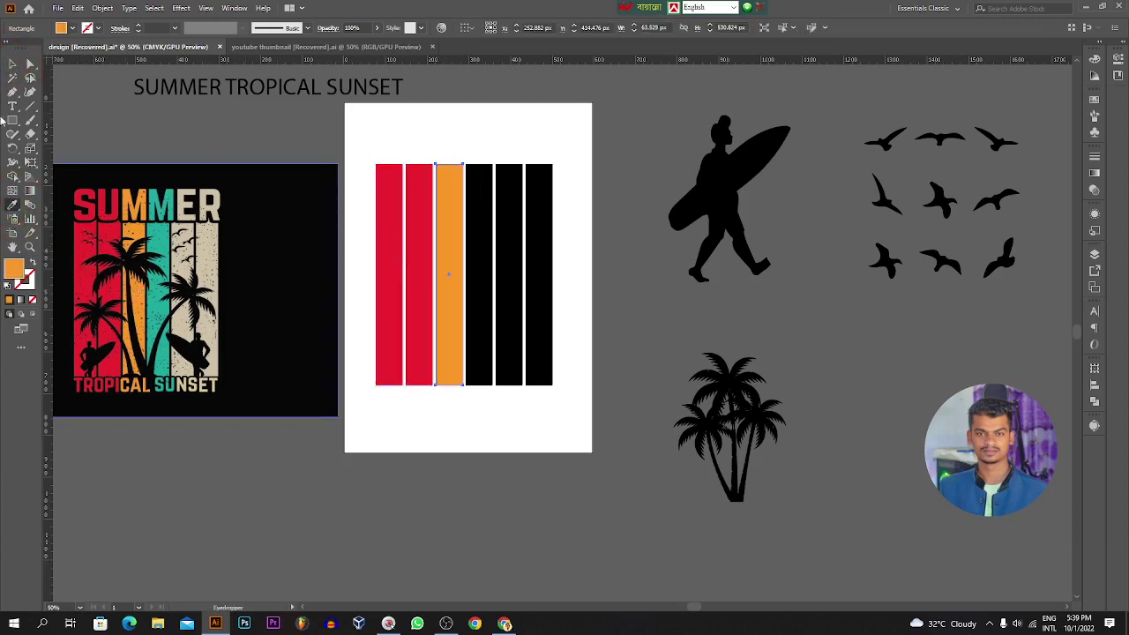
{"action": "left_click", "coordinate": [12, 64]}
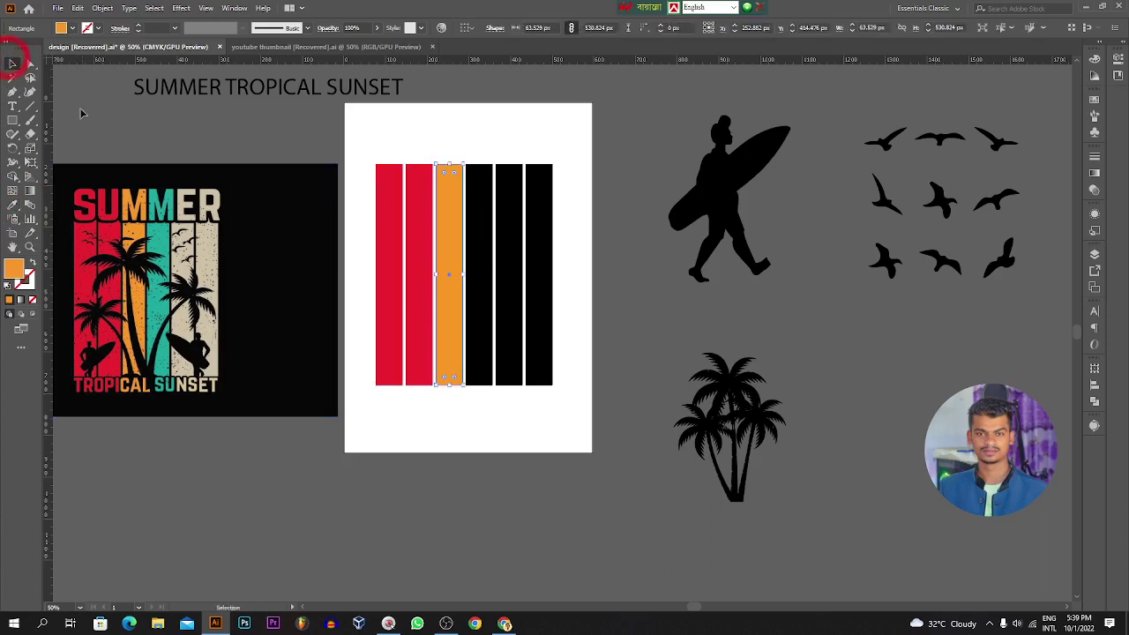
{"action": "left_click", "coordinate": [480, 248]}
{"action": "left_click", "coordinate": [12, 205]}
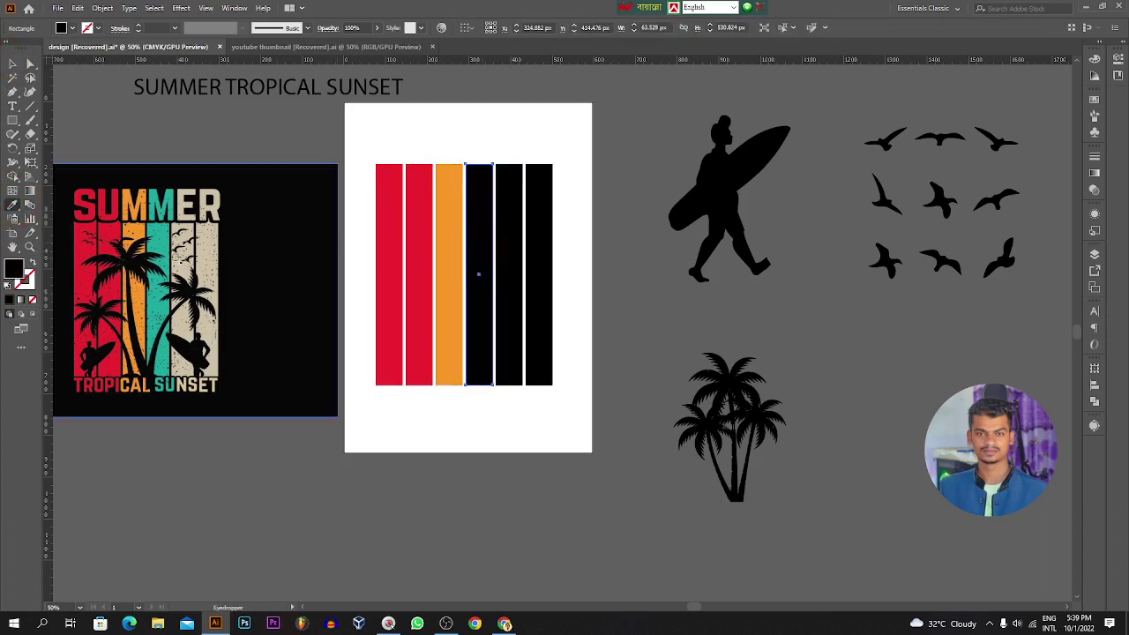
{"action": "left_click", "coordinate": [160, 249]}
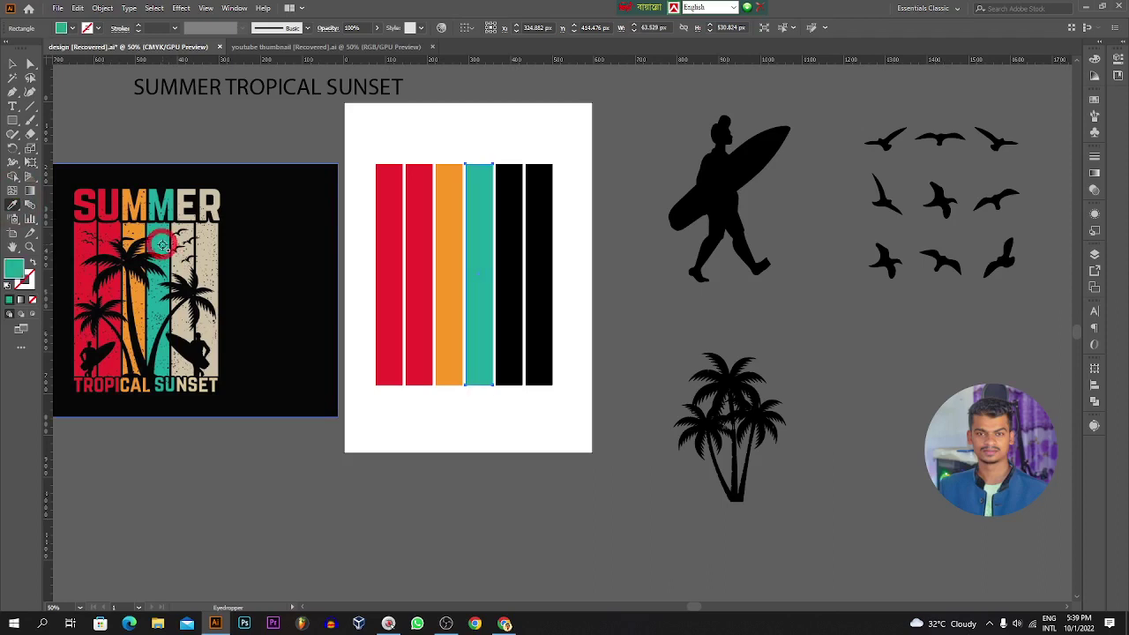
{"action": "left_click", "coordinate": [13, 63]}
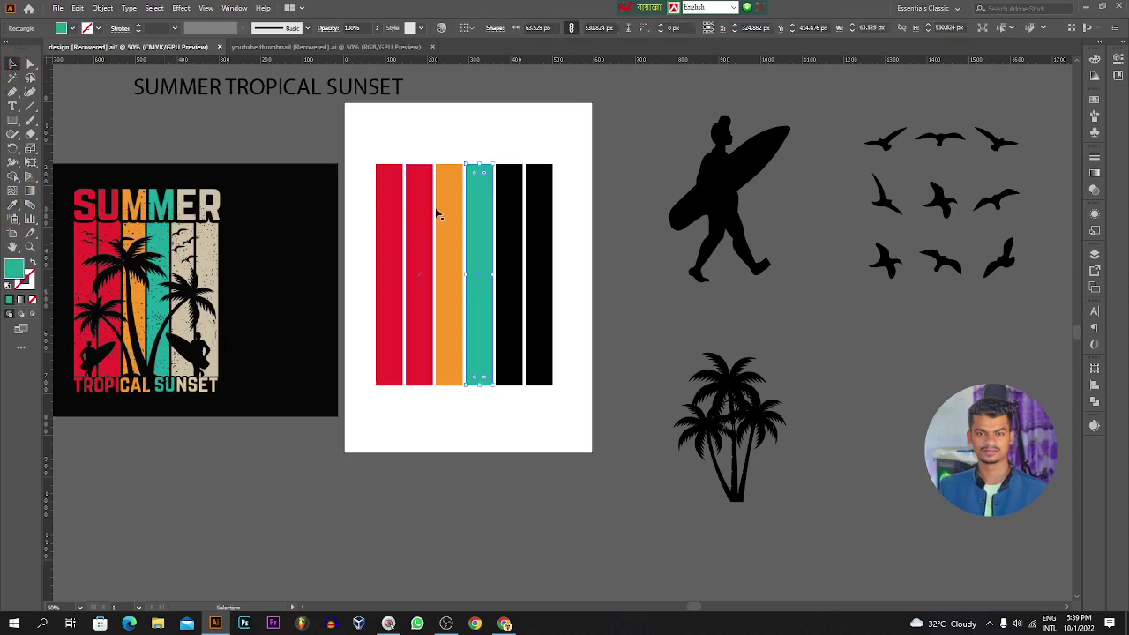
Fill the last two black bars with the beige sampled from the reference design's stripes and deselect them.
{"action": "left_click_drag", "start_coordinate": [516, 256], "coordinate": [504, 253]}
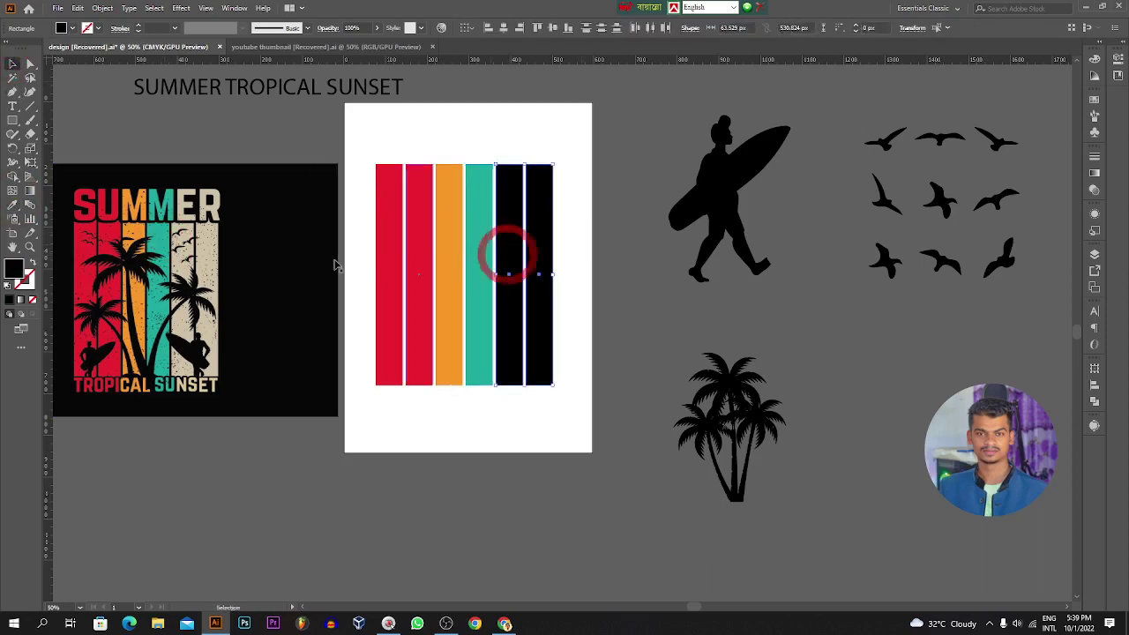
{"action": "left_click", "coordinate": [12, 205]}
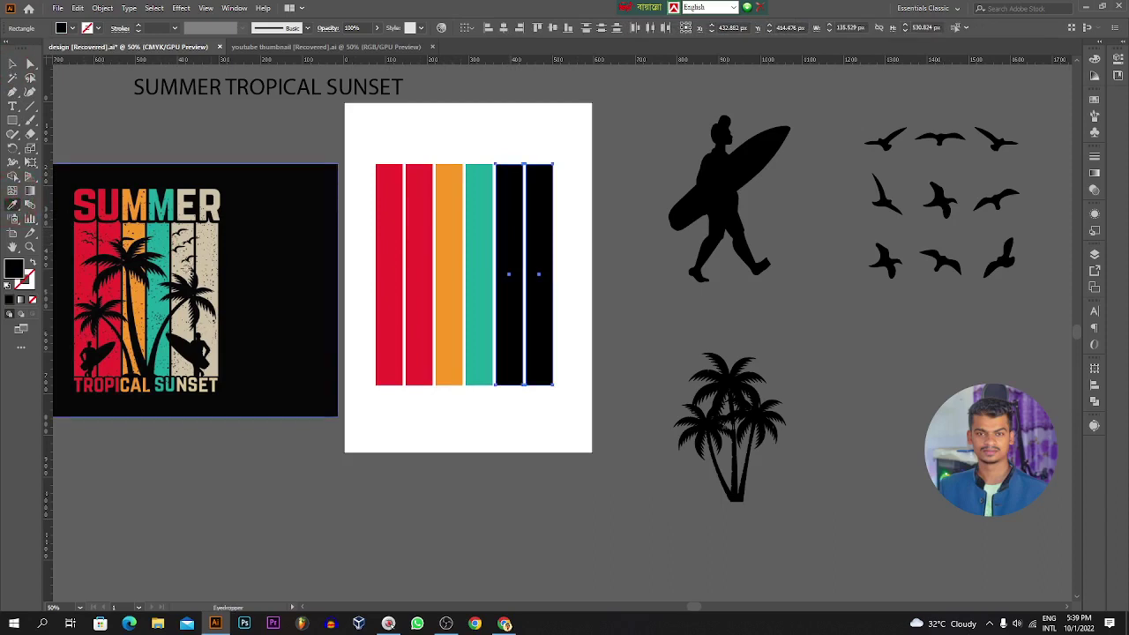
{"action": "left_click", "coordinate": [179, 317]}
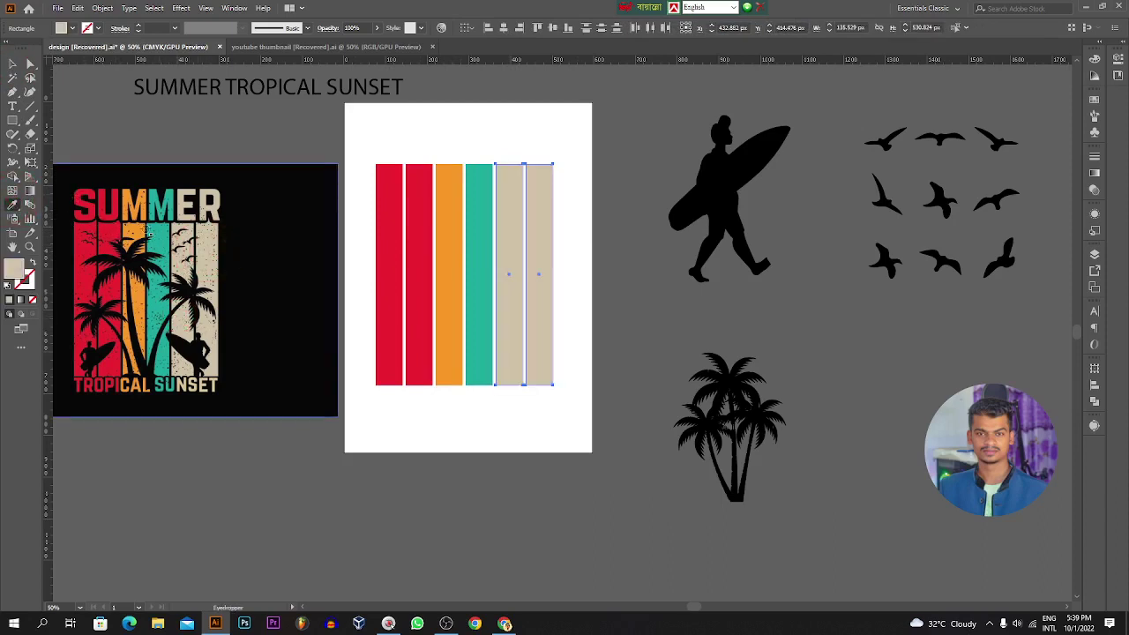
{"action": "left_click", "coordinate": [13, 64]}
{"action": "left_click", "coordinate": [164, 133]}
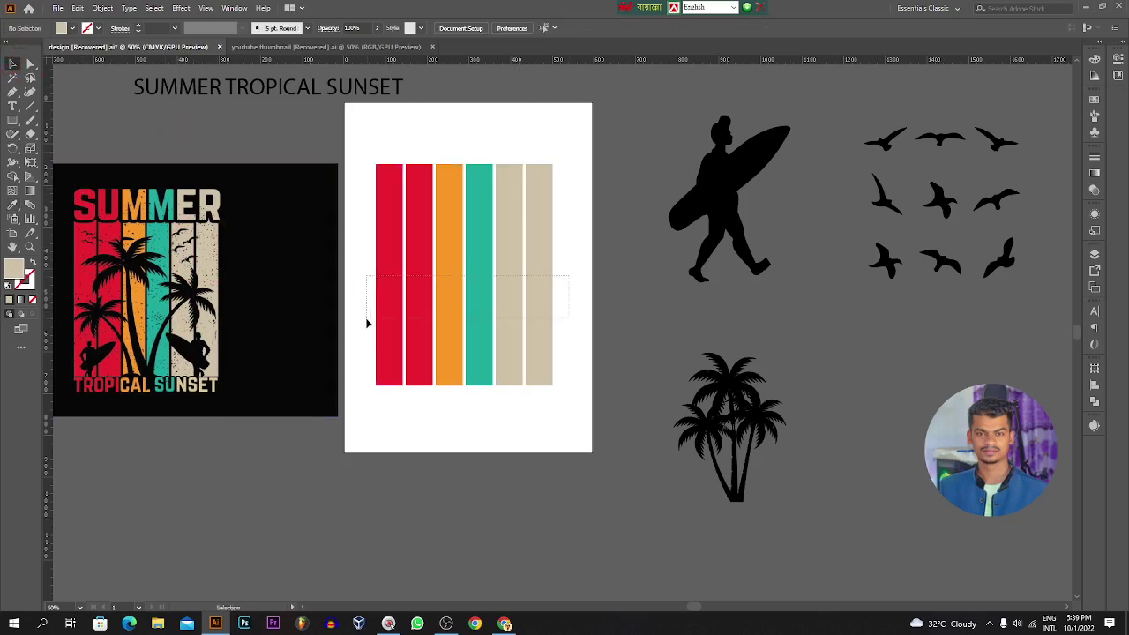
Group all six colored bars into one object and deselect it.
{"action": "left_click_drag", "start_coordinate": [368, 323], "coordinate": [368, 323]}
{"action": "right_click", "coordinate": [444, 290]}
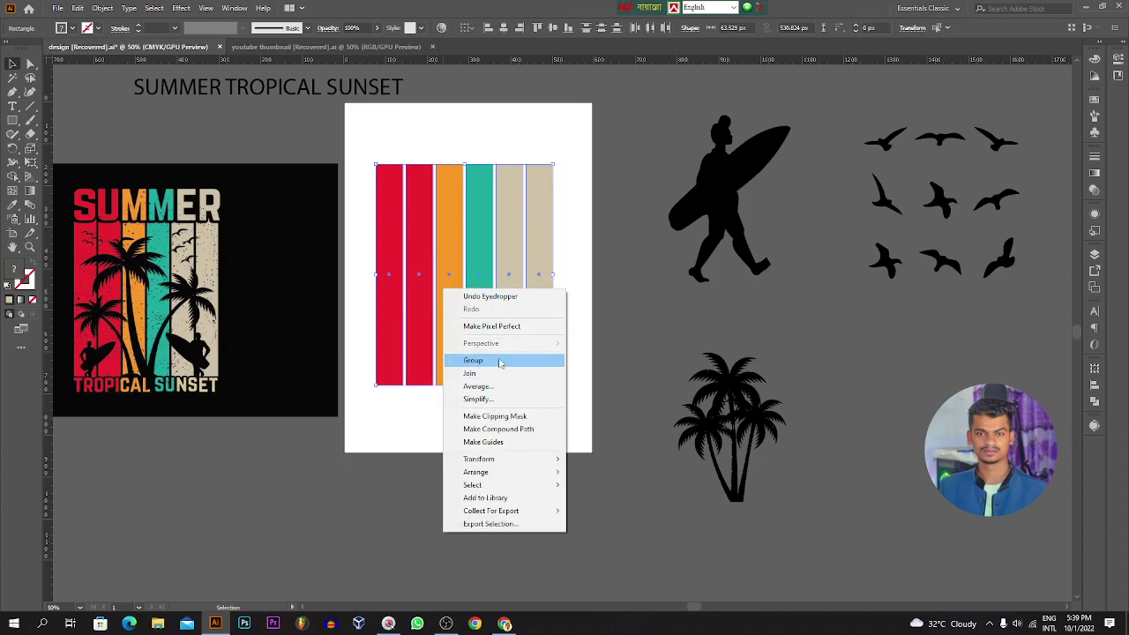
{"action": "left_click", "coordinate": [500, 361]}
{"action": "left_click", "coordinate": [510, 406]}
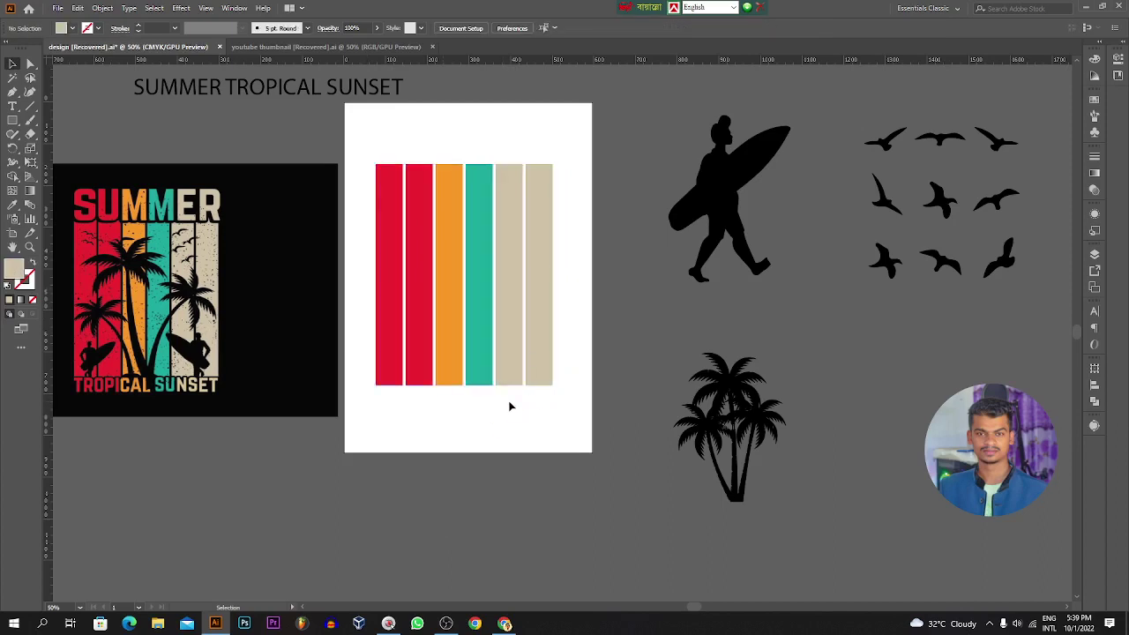
Scale the surfer silhouette down to about 175 × 240 px and move it onto the lower-left corner of the stripes.
{"action": "left_click", "coordinate": [716, 187]}
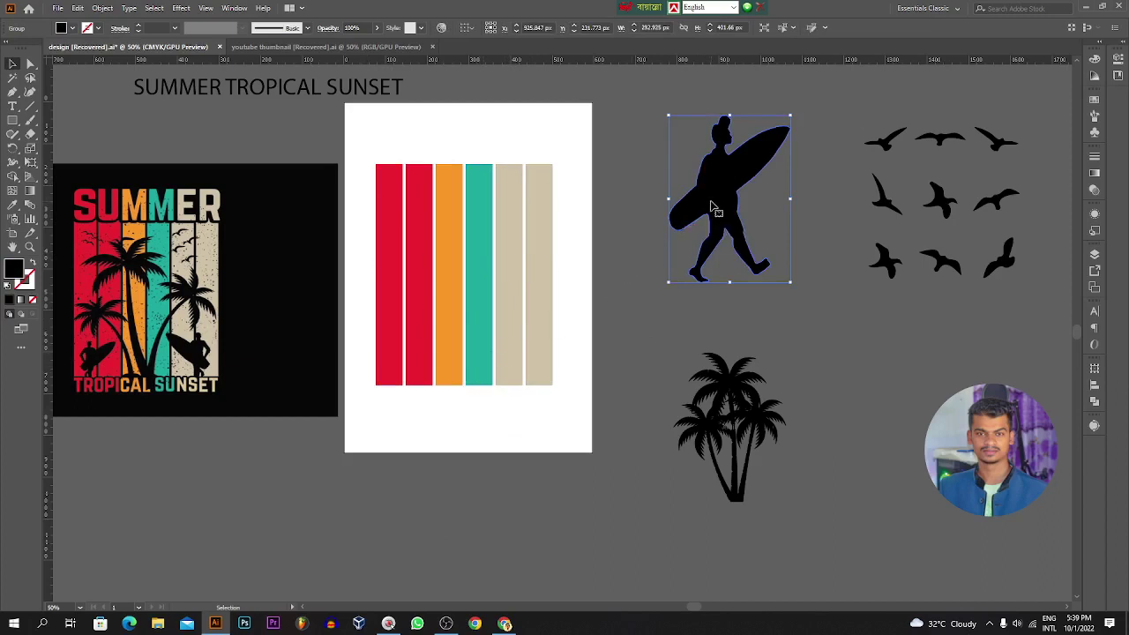
{"action": "left_click_drag", "start_coordinate": [792, 282], "coordinate": [741, 215]}
{"action": "left_click_drag", "start_coordinate": [673, 164], "coordinate": [404, 328]}
Bring the surfer silhouette to the front of the stripes and deselect it.
{"action": "right_click", "coordinate": [405, 346]}
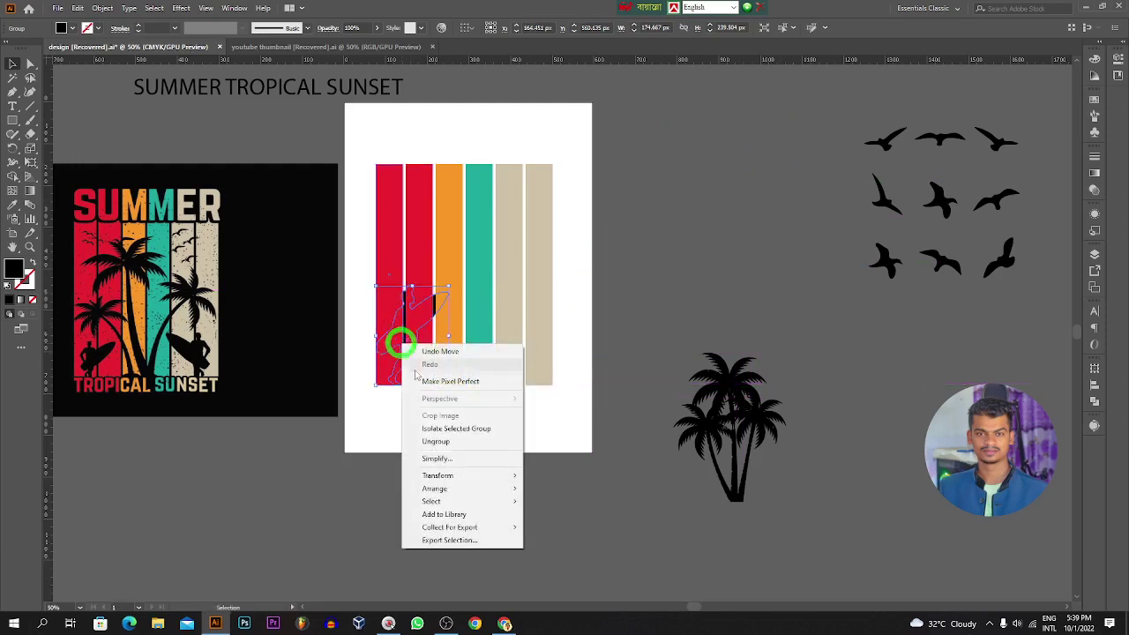
{"action": "mouse_move", "coordinate": [450, 489]}
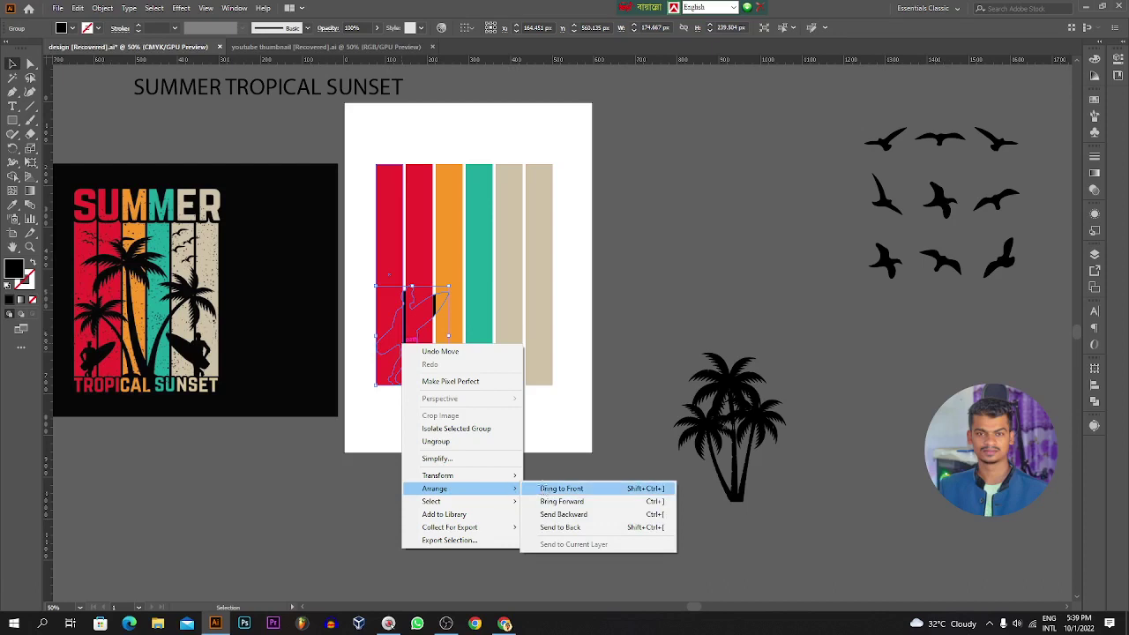
{"action": "left_click", "coordinate": [564, 488]}
{"action": "left_click", "coordinate": [478, 455]}
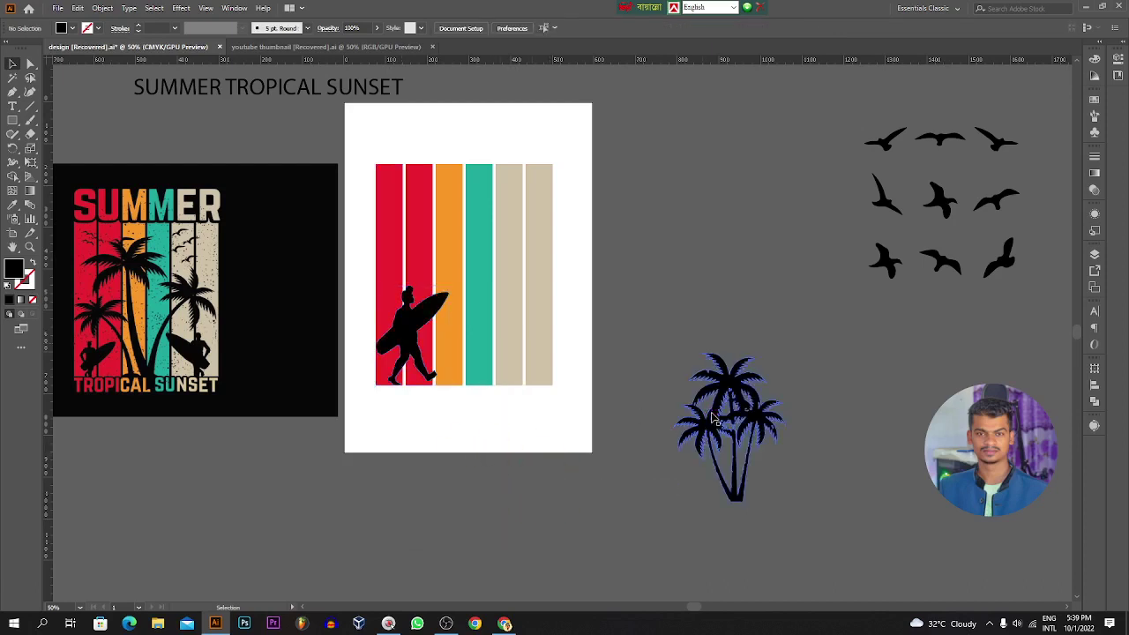
Make a copy of the surfer reflected across the vertical axis and place it at the lower-right corner of the stripes.
{"action": "left_click", "coordinate": [416, 330]}
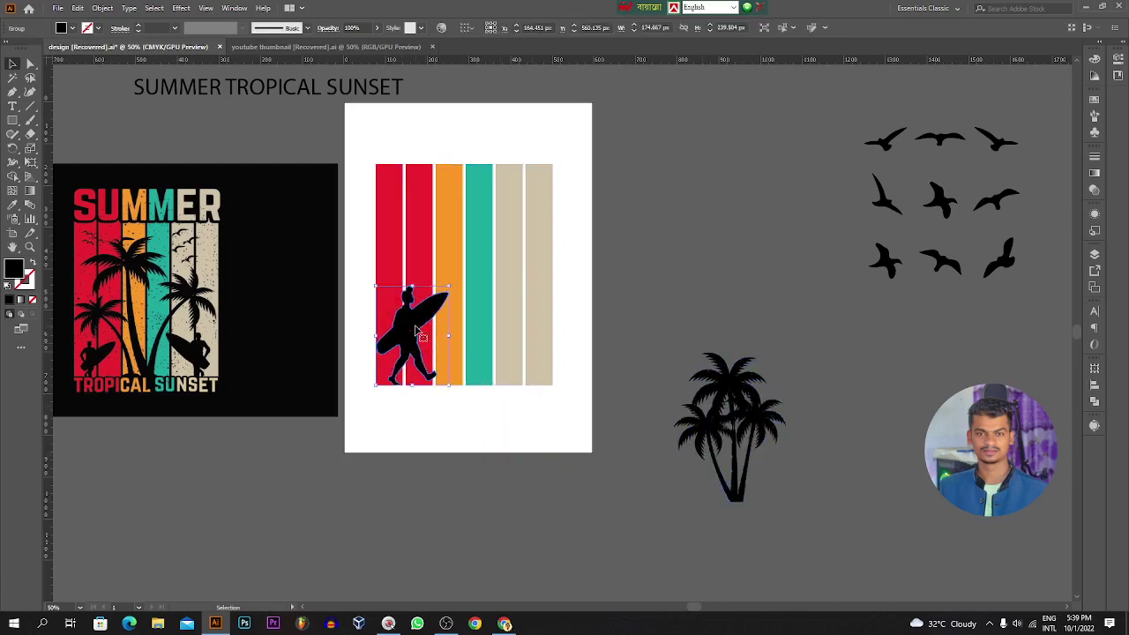
{"action": "right_click", "coordinate": [414, 326]}
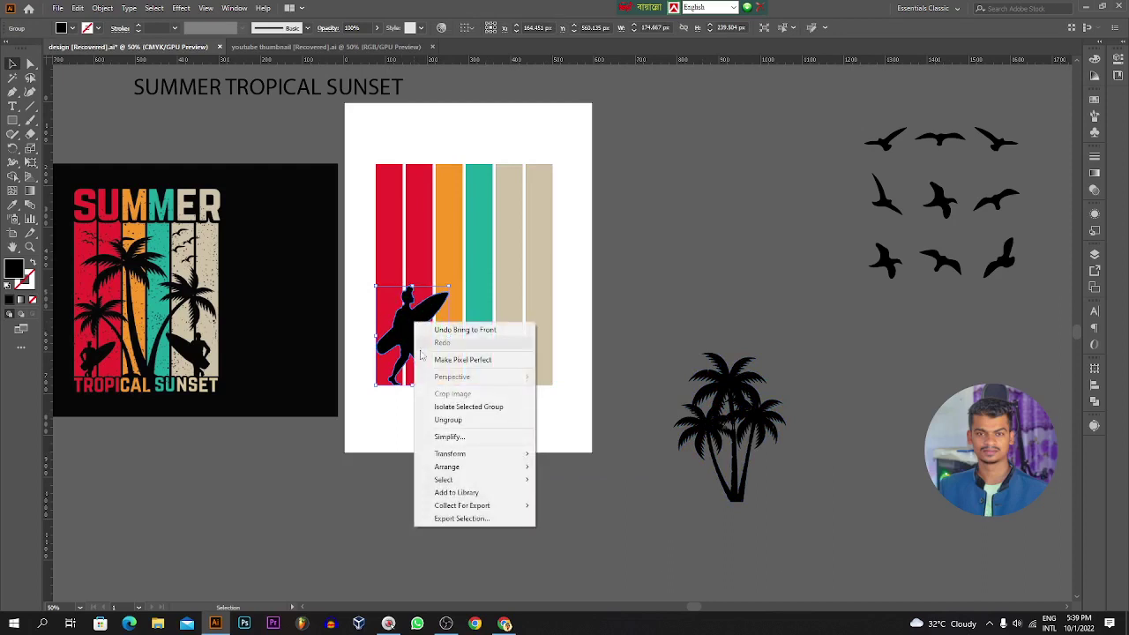
{"action": "mouse_move", "coordinate": [471, 458]}
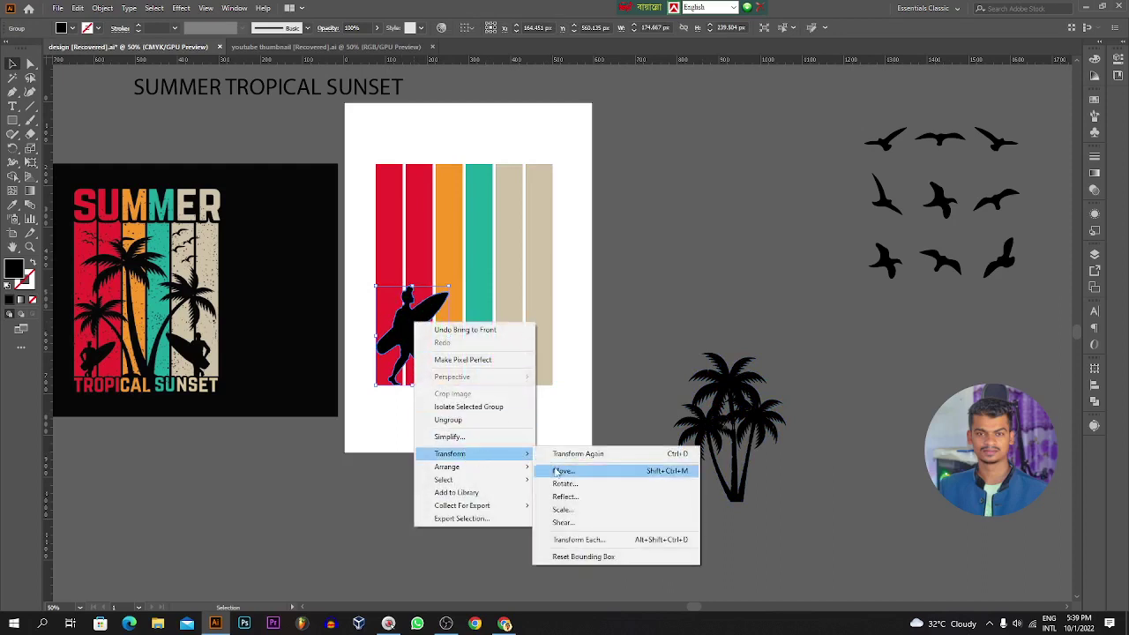
{"action": "left_click", "coordinate": [558, 499]}
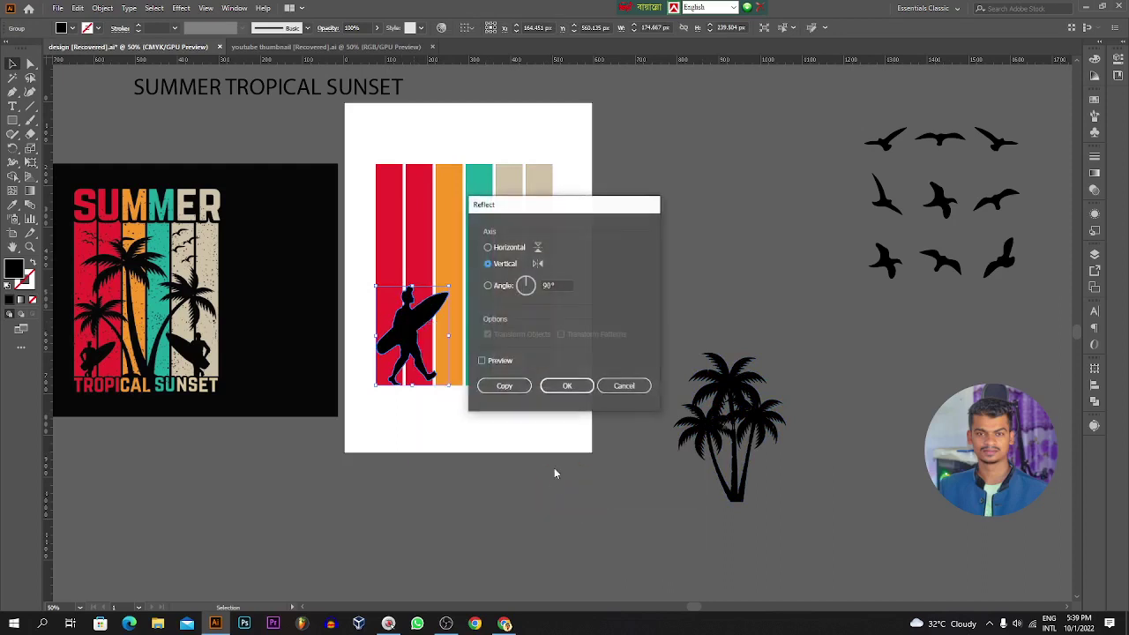
{"action": "left_click", "coordinate": [492, 363]}
{"action": "left_click", "coordinate": [504, 385]}
{"action": "left_click_drag", "start_coordinate": [460, 328], "coordinate": [519, 332]}
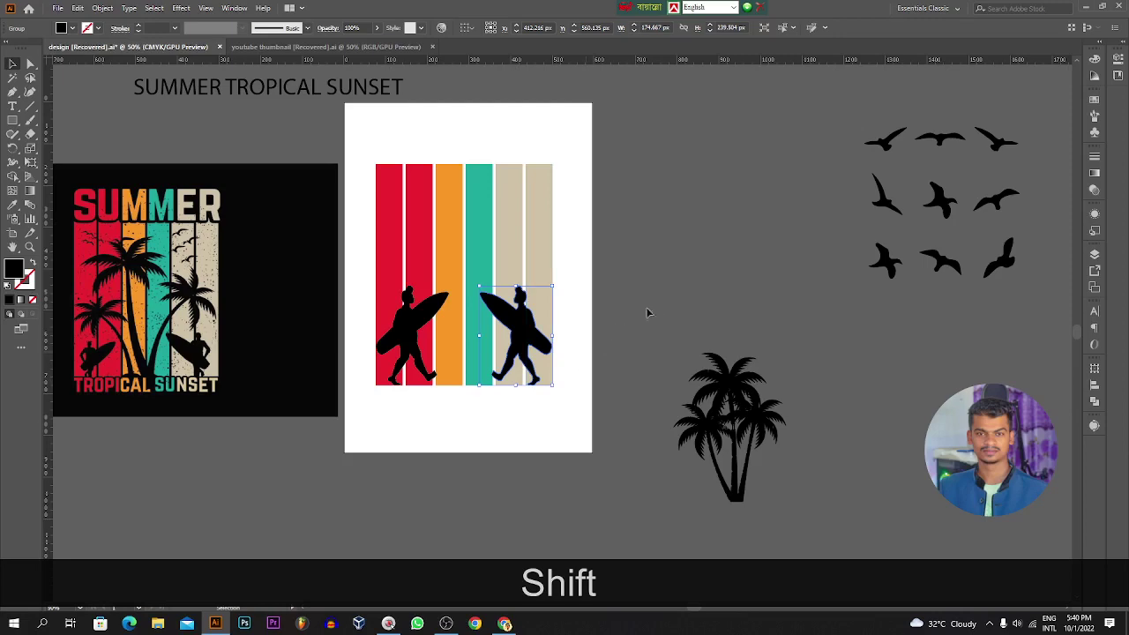
{"action": "left_click", "coordinate": [416, 327], "text": "shift"}
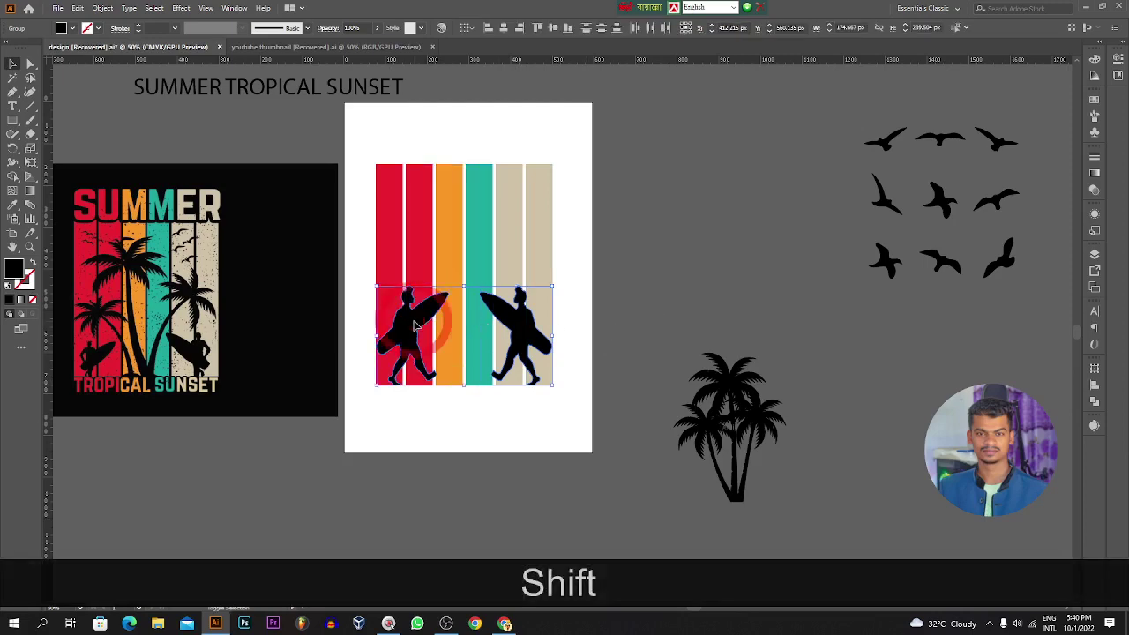
{"action": "left_click", "coordinate": [703, 332]}
Move the palm tree silhouette onto the lower middle of the stripes and send it to the back.
{"action": "left_click_drag", "start_coordinate": [740, 391], "coordinate": [470, 276]}
{"action": "right_click", "coordinate": [470, 295]}
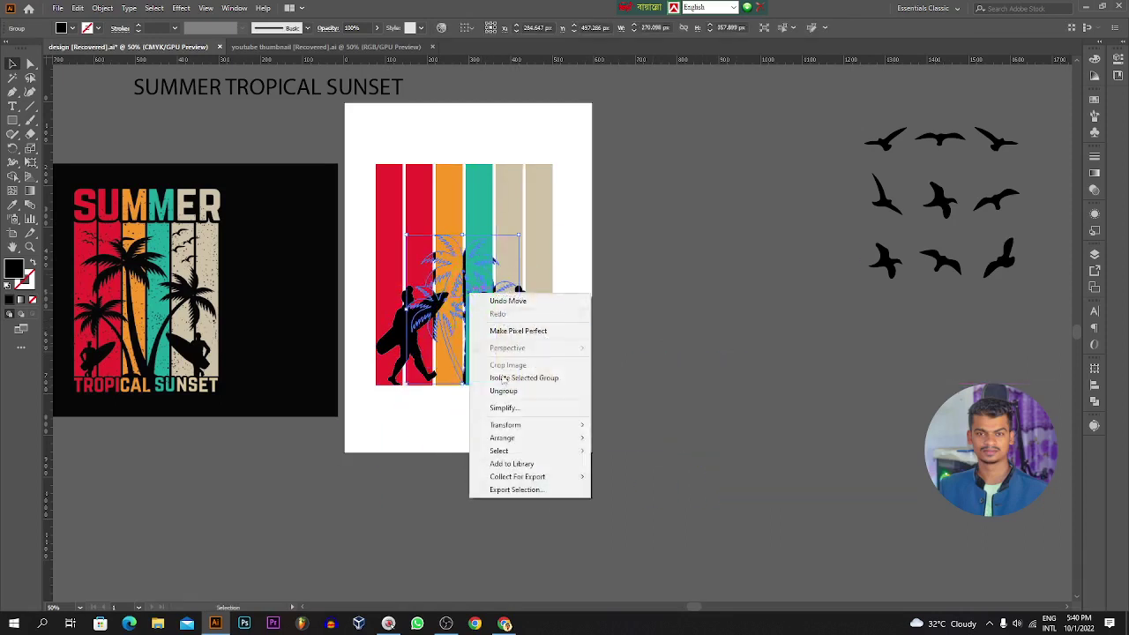
{"action": "mouse_move", "coordinate": [507, 438]}
{"action": "left_click", "coordinate": [631, 478]}
{"action": "left_click", "coordinate": [626, 434]}
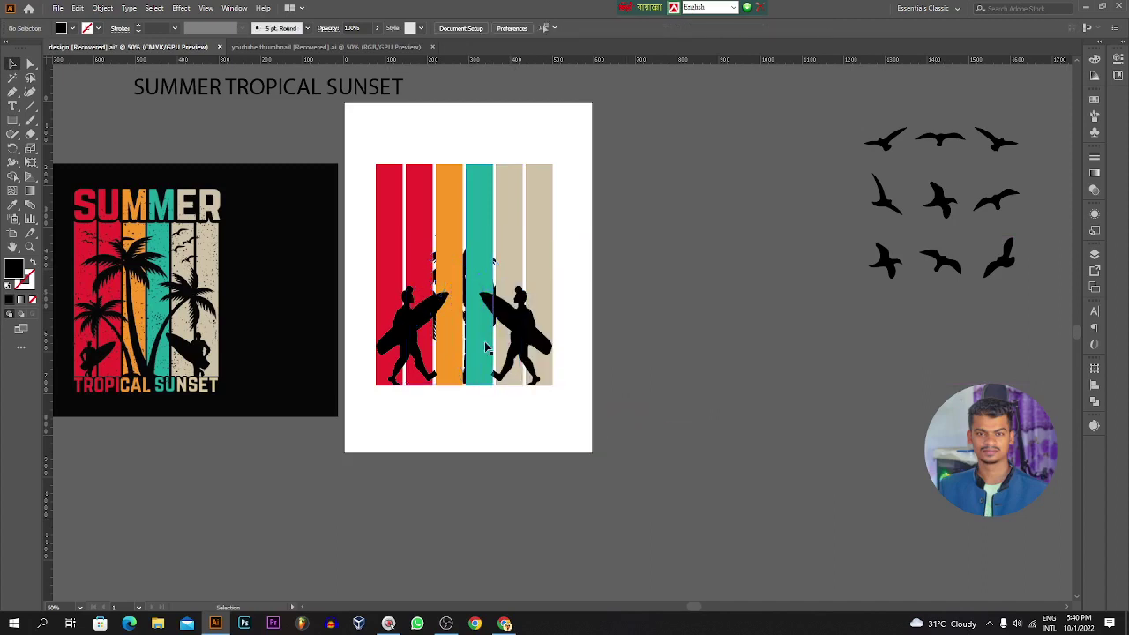
Select the palm tree silhouette behind the stripes and bring it to the front.
{"action": "left_click", "coordinate": [468, 342]}
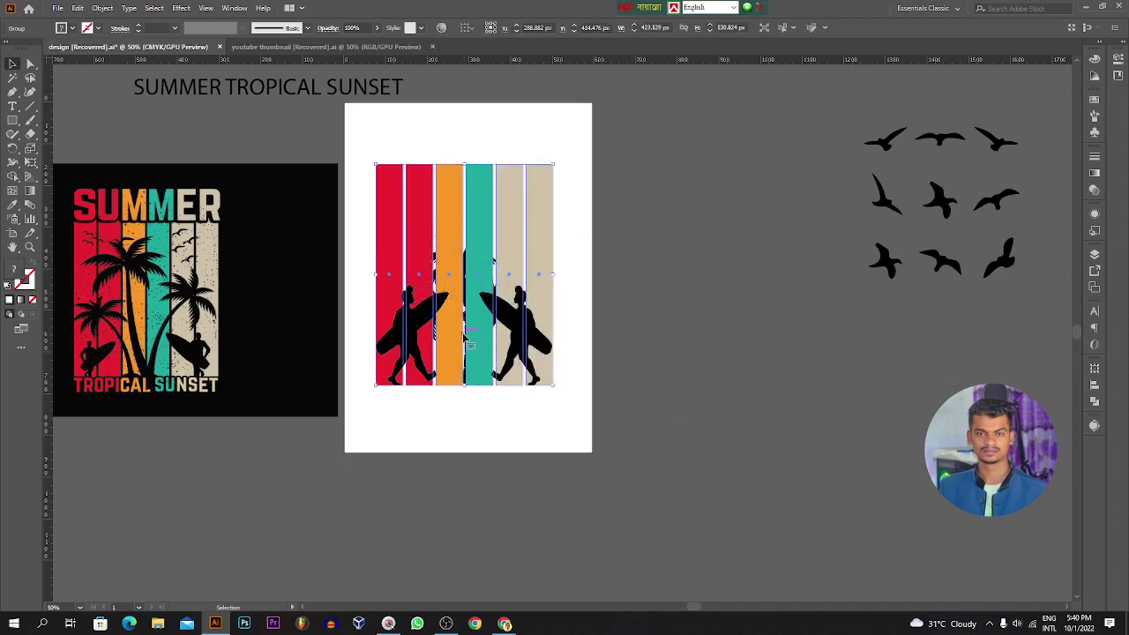
{"action": "left_click", "coordinate": [463, 354], "text": "ctrl"}
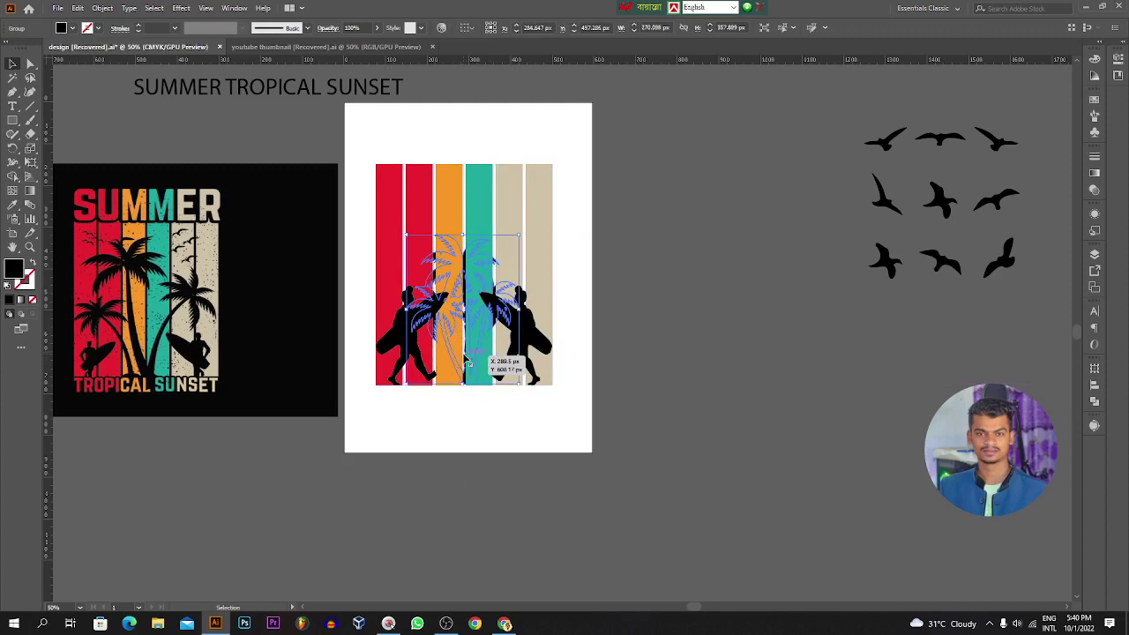
{"action": "right_click", "coordinate": [468, 360]}
{"action": "mouse_move", "coordinate": [539, 501]}
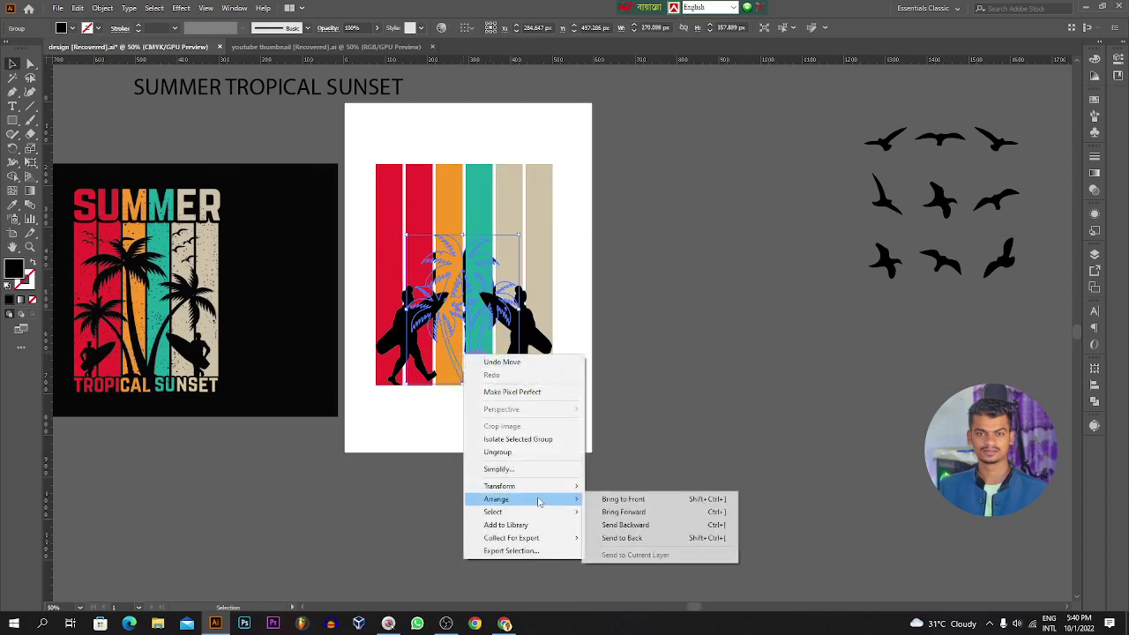
{"action": "left_click", "coordinate": [617, 500]}
{"action": "left_click", "coordinate": [676, 385]}
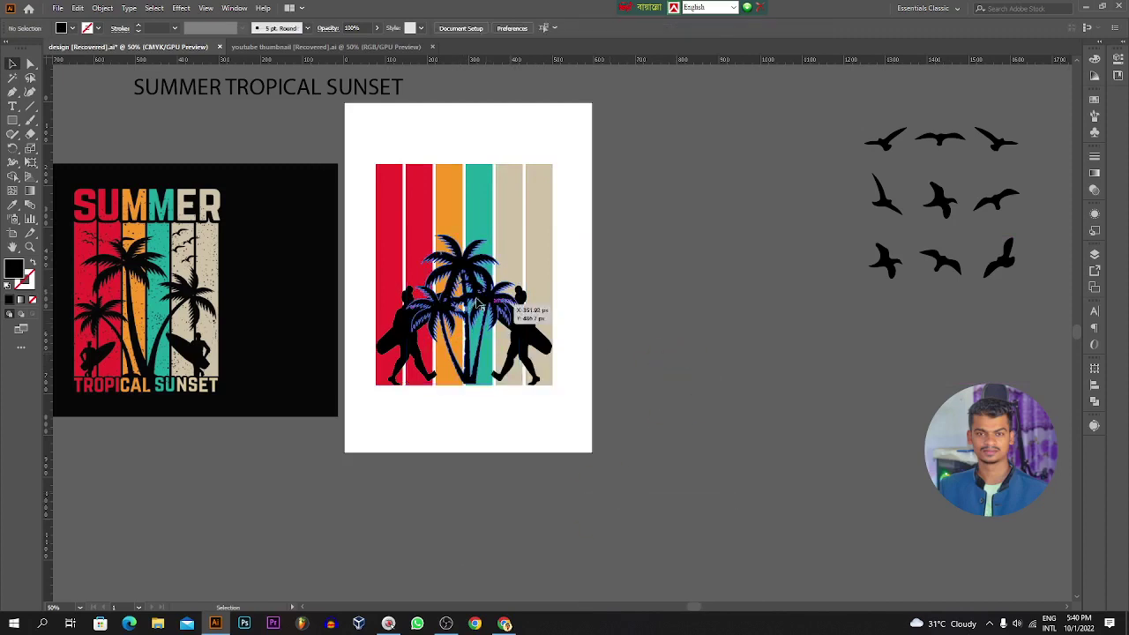
Stretch the palm tree silhouette upward to about 468 px high, keeping its base and width in place.
{"action": "left_click", "coordinate": [468, 281]}
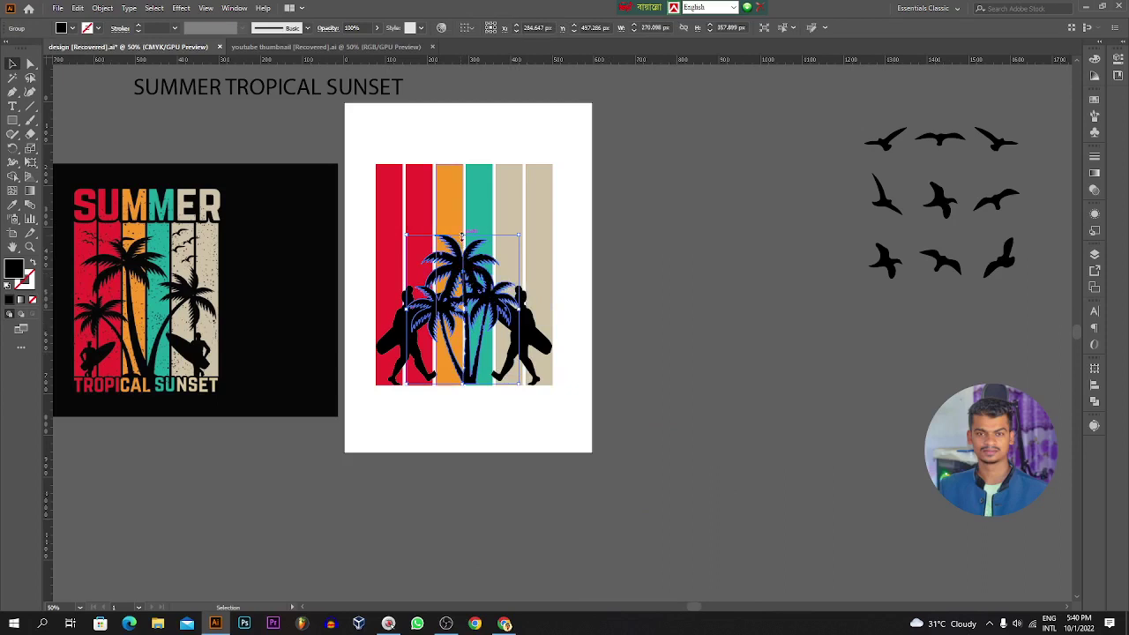
{"action": "left_click_drag", "start_coordinate": [461, 235], "coordinate": [494, 188]}
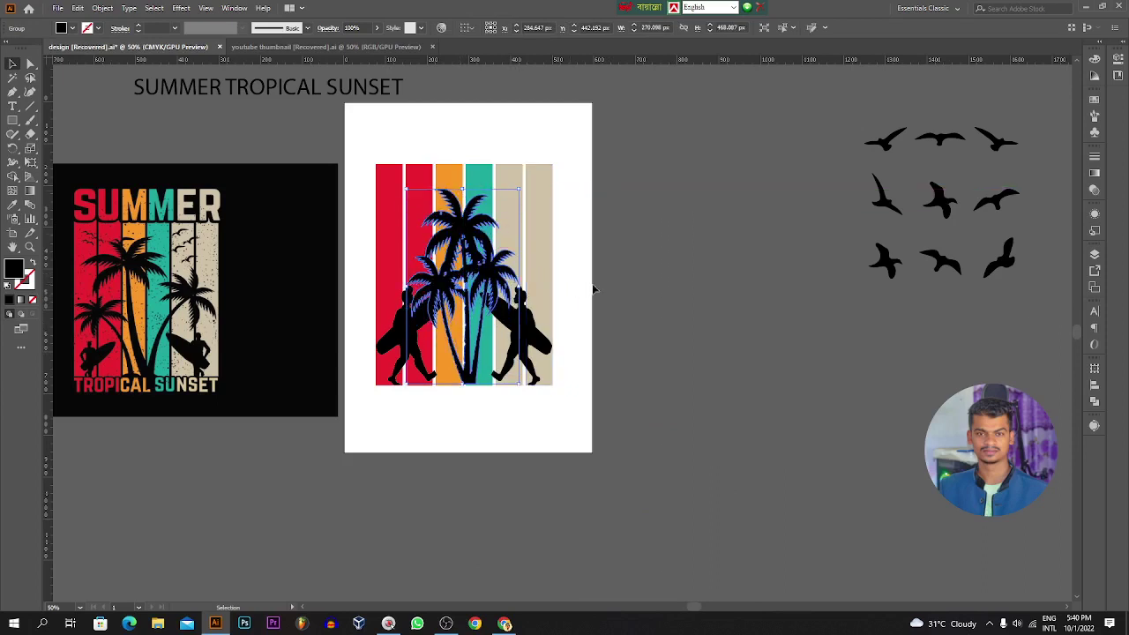
{"action": "left_click", "coordinate": [630, 285]}
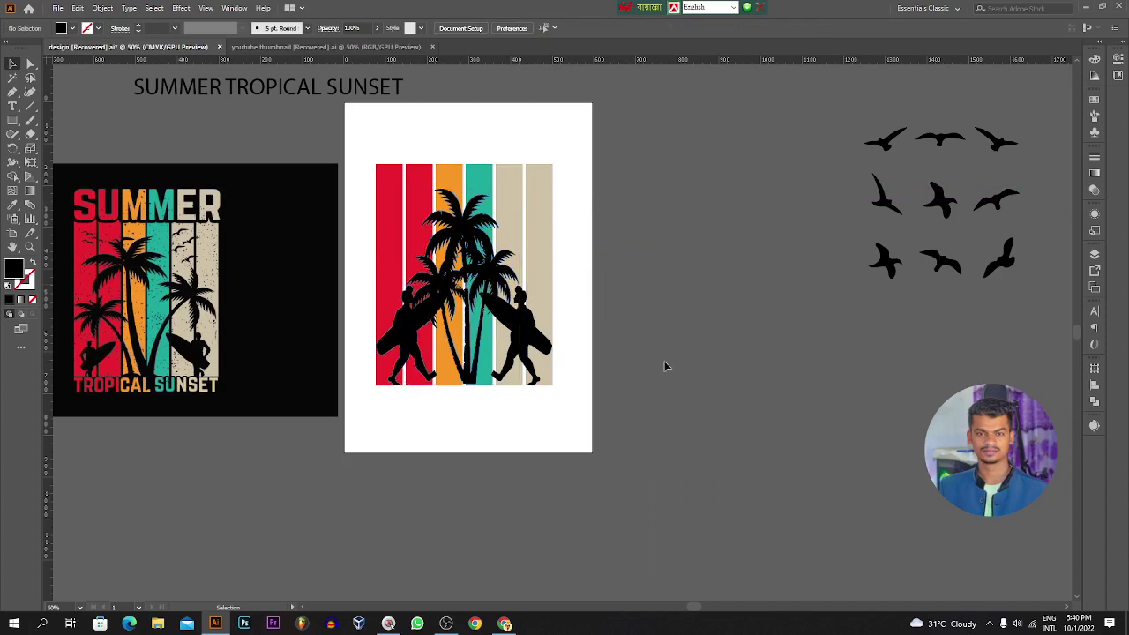
Shrink the left surfer silhouette to about 132 × 181 px, keeping it in the stripes' lower-left corner.
{"action": "left_click", "coordinate": [447, 293]}
{"action": "mouse_move", "coordinate": [448, 296]}
{"action": "left_mouse_down"}
{"action": "mouse_move", "coordinate": [512, 300]}
{"action": "mouse_move", "coordinate": [459, 291]}
{"action": "left_mouse_up"}
{"action": "left_click_drag", "start_coordinate": [450, 286], "coordinate": [432, 310]}
Delete the larger mirrored surfer on the right side of the stripes.
{"action": "left_click", "coordinate": [650, 327]}
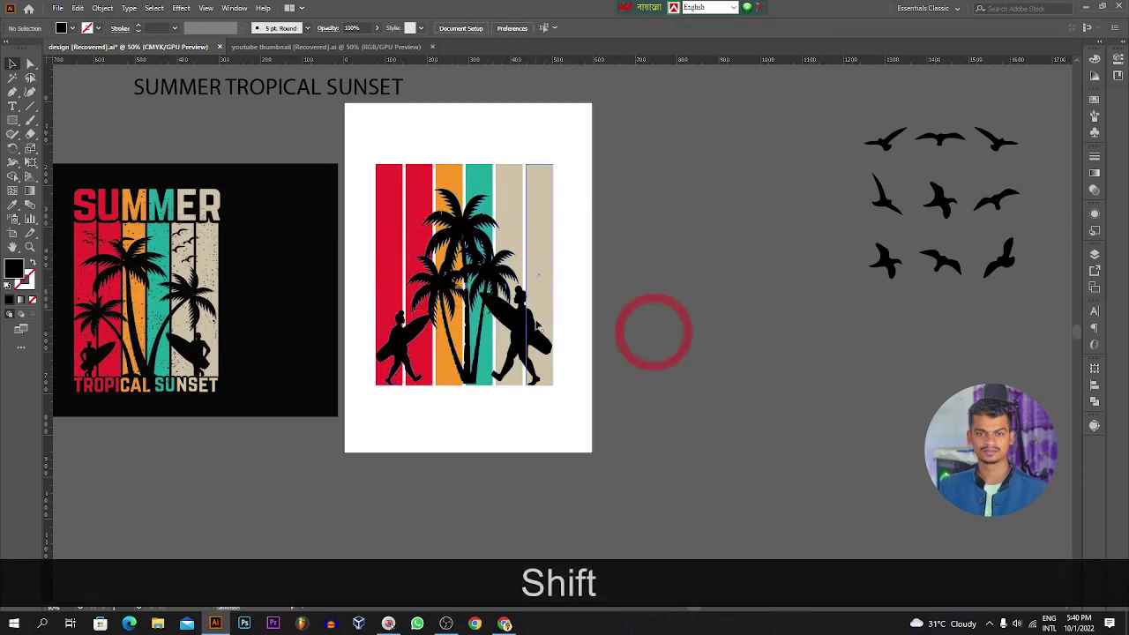
{"action": "left_click", "coordinate": [532, 323]}
{"action": "key", "text": "Delete"}
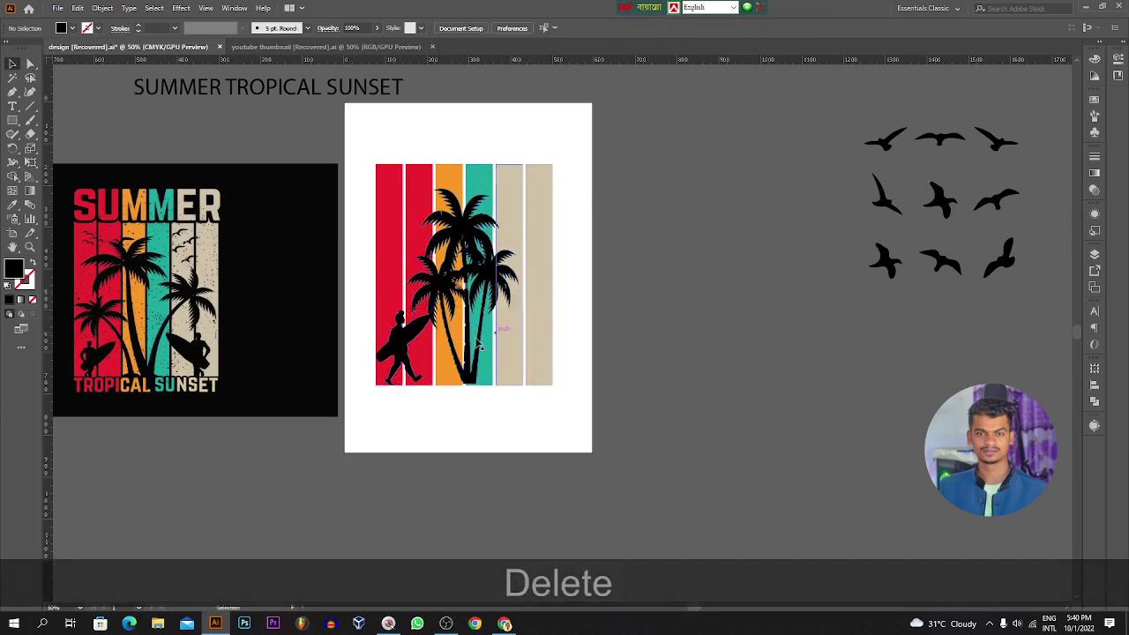
Make a horizontally mirrored copy of the left surfer silhouette and place it in the stripes' lower-right corner.
{"action": "right_click", "coordinate": [408, 340]}
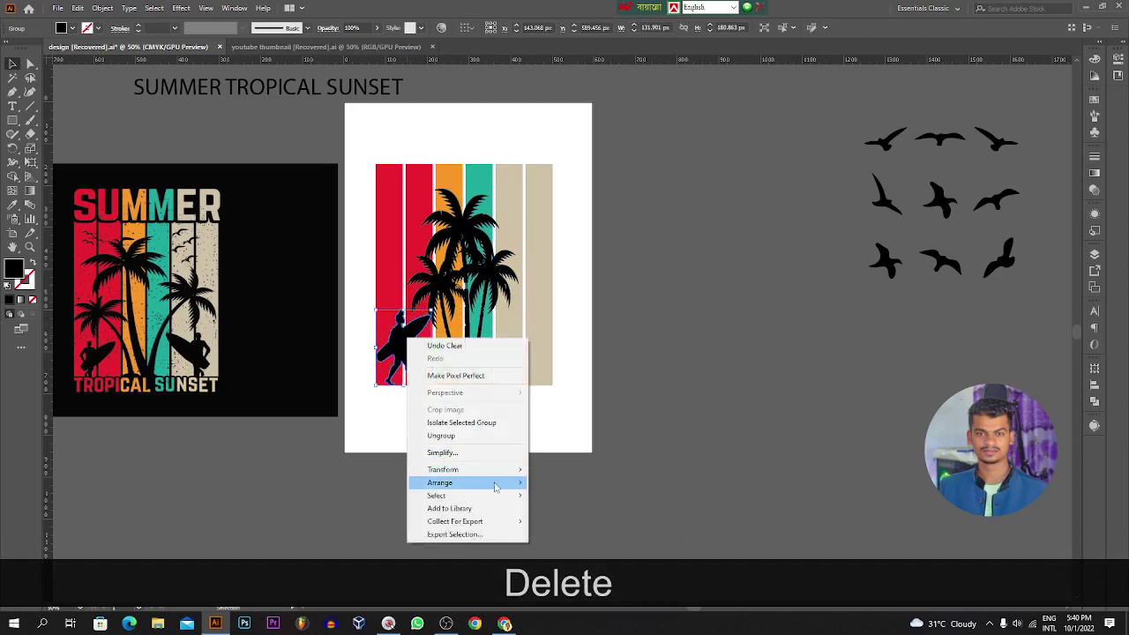
{"action": "mouse_move", "coordinate": [500, 469]}
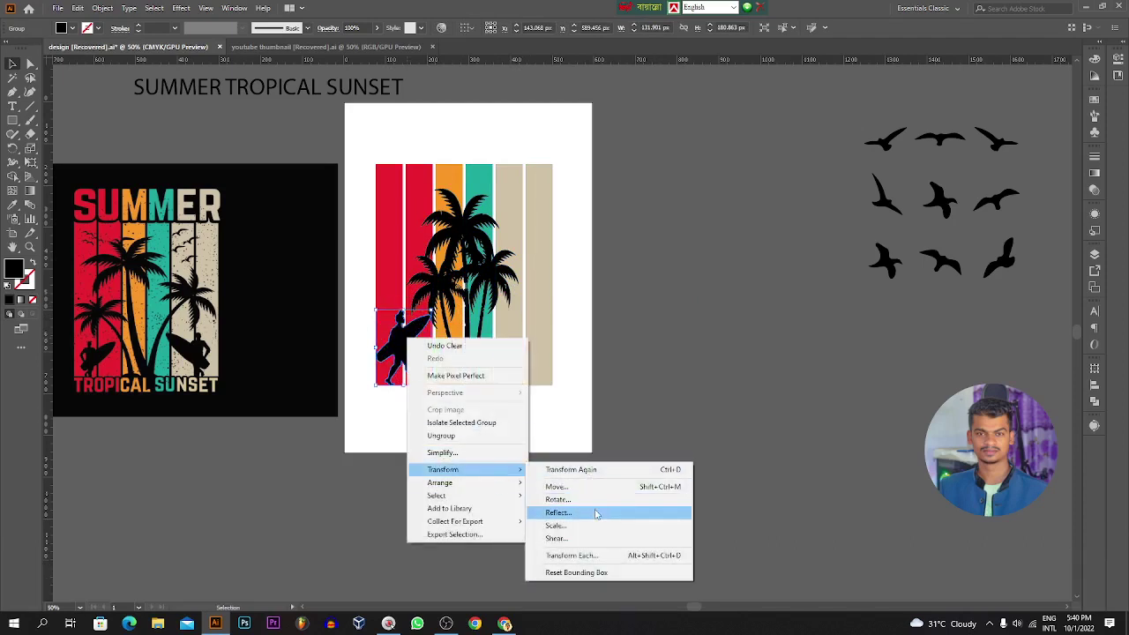
{"action": "left_click", "coordinate": [559, 513]}
{"action": "left_click", "coordinate": [499, 385]}
{"action": "left_click_drag", "start_coordinate": [424, 361], "coordinate": [537, 357]}
{"action": "left_click", "coordinate": [648, 343]}
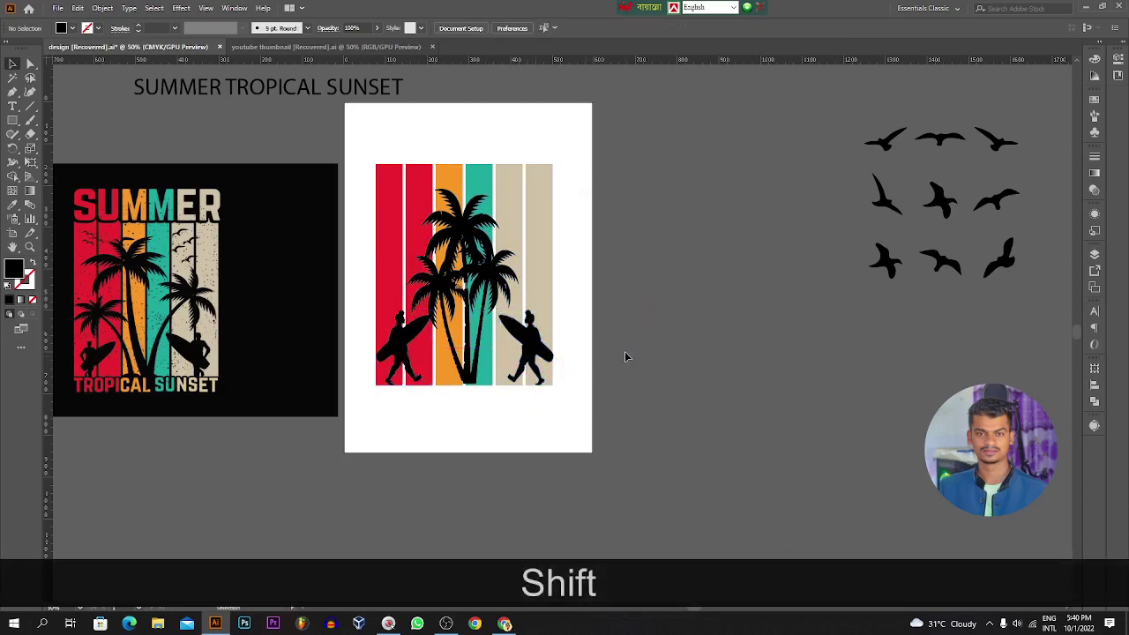
Nudge the palm tree silhouette slightly left and down so its base meets the stripes' lower edge.
{"action": "left_click", "coordinate": [468, 377]}
{"action": "key", "text": "Left"}
{"action": "key", "text": "Left"}
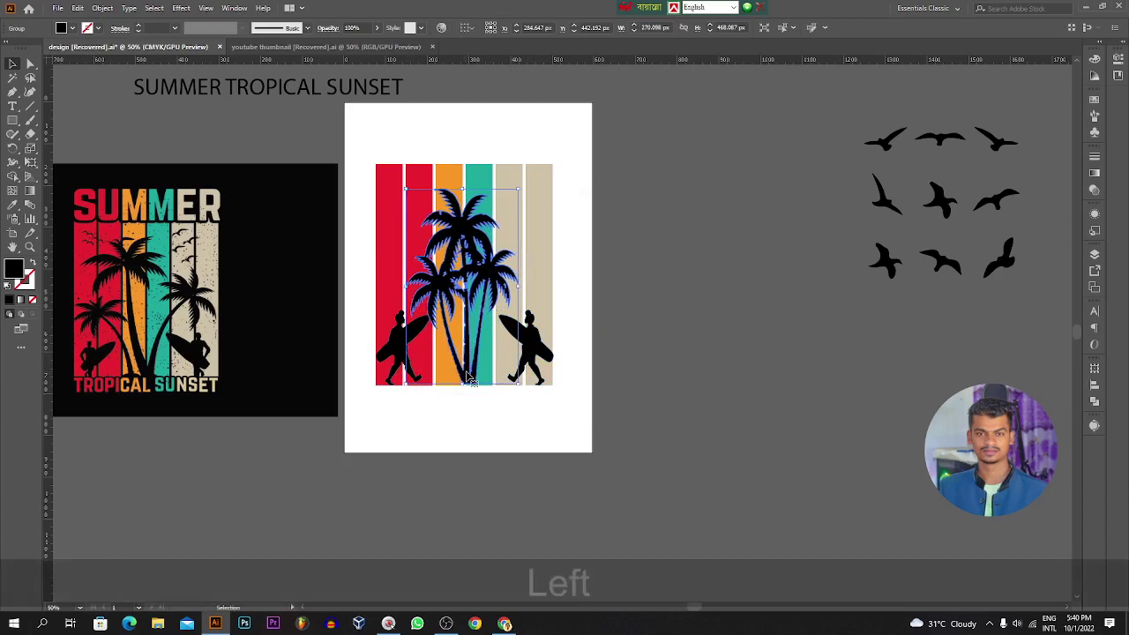
{"action": "key", "text": "Down"}
{"action": "key", "text": "Down"}
{"action": "key", "text": "Left"}
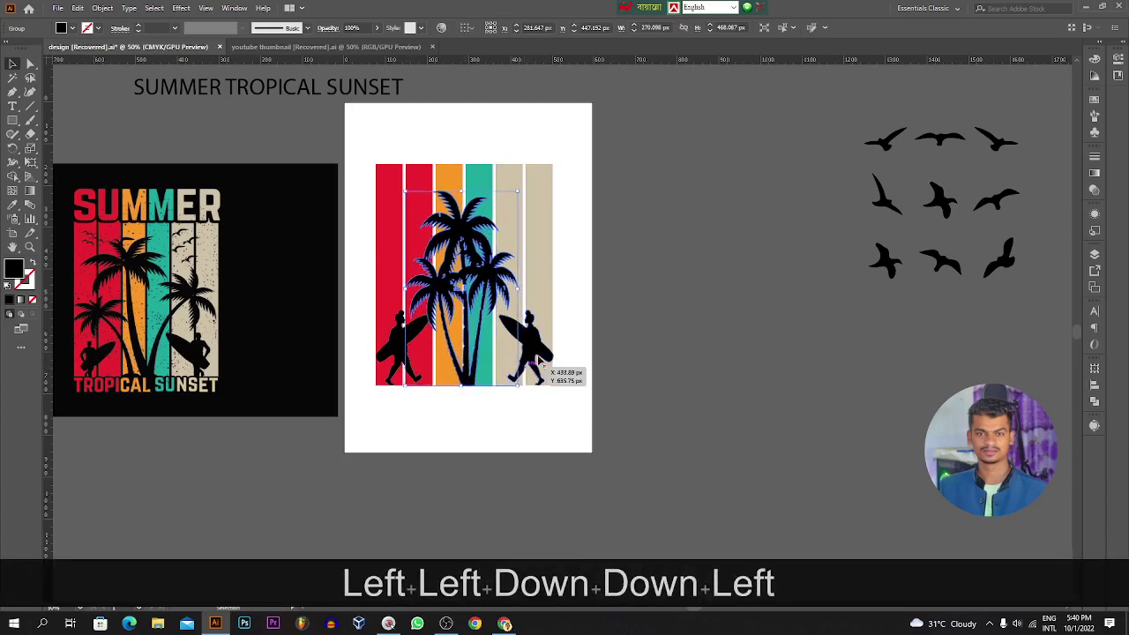
Select both surfer silhouettes and the palm tree silhouette together and cut them from the artwork.
{"action": "left_click", "coordinate": [536, 347]}
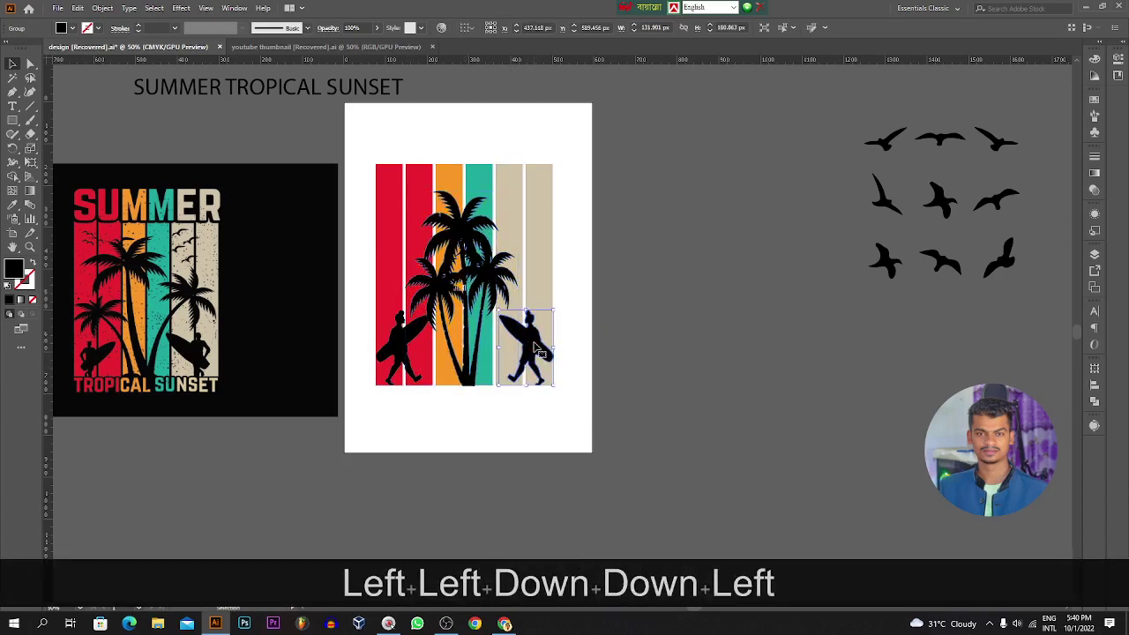
{"action": "left_click", "coordinate": [485, 274], "text": "shift"}
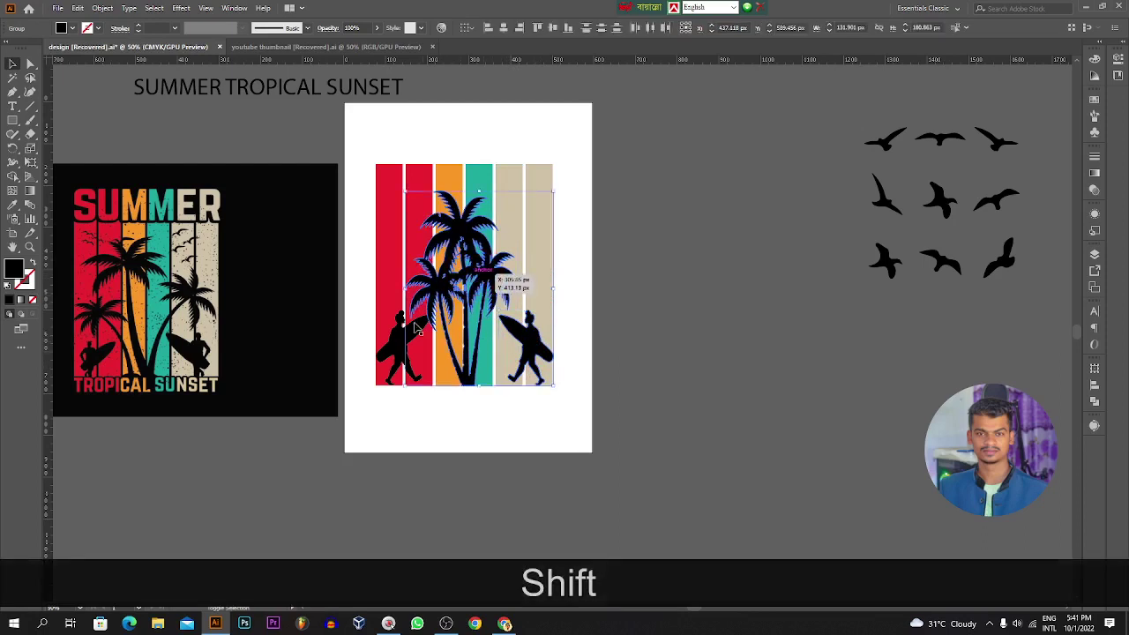
{"action": "left_click", "coordinate": [416, 329], "text": "shift"}
{"action": "key", "text": "ctrl+shift+x"}
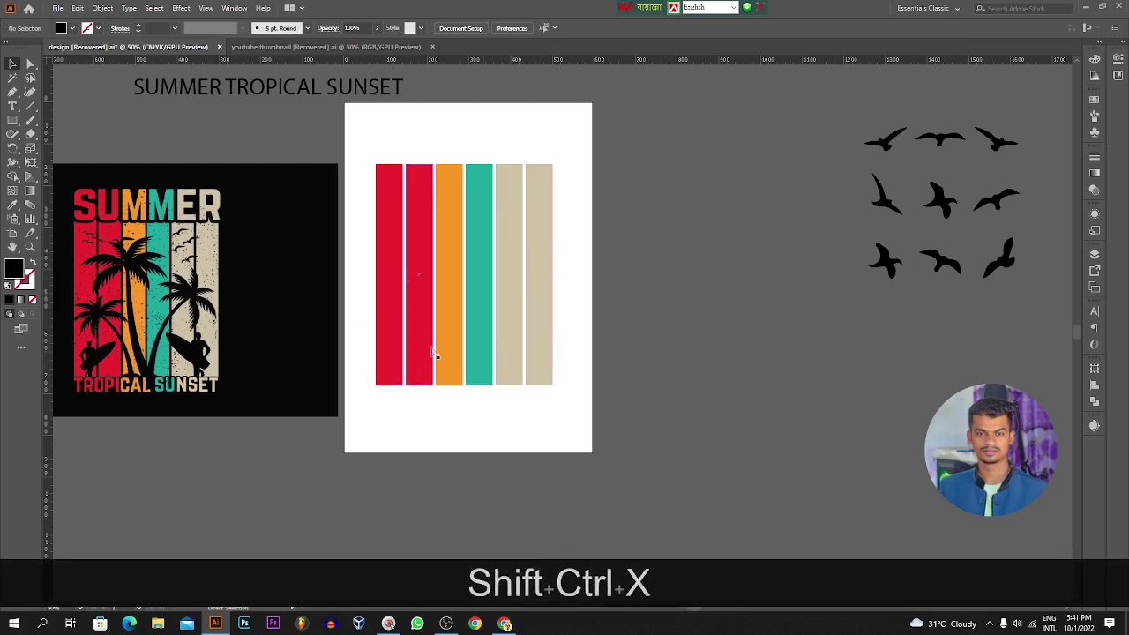
Create an opacity mask on the stripe group with Clip off and paste the cut silhouettes in place inside it.
{"action": "left_click", "coordinate": [478, 295]}
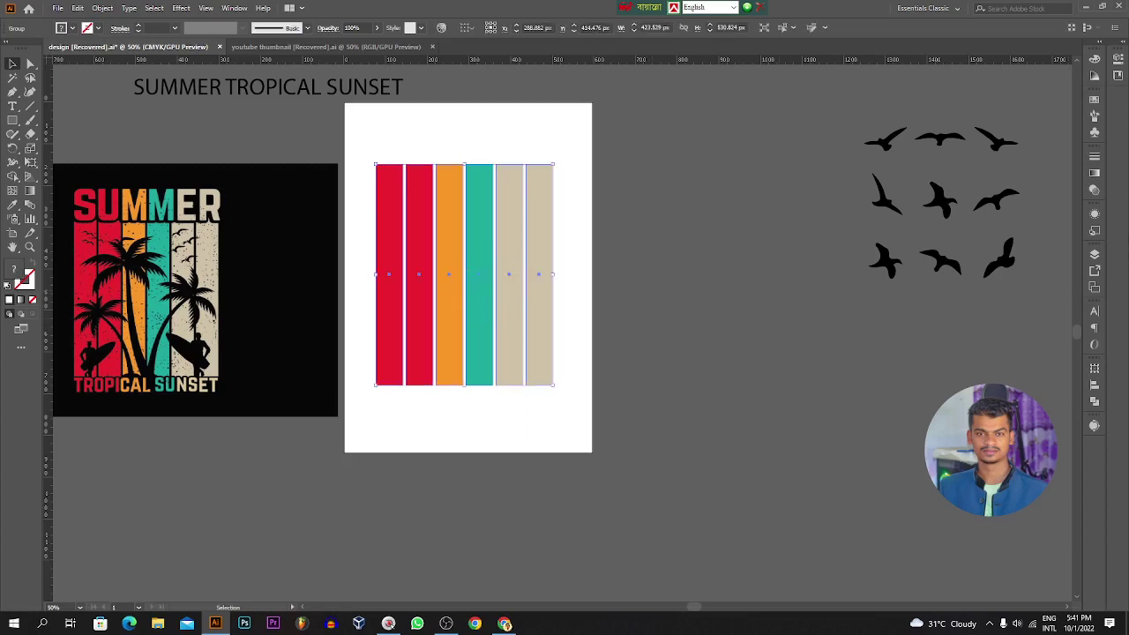
{"action": "left_click", "coordinate": [1094, 191]}
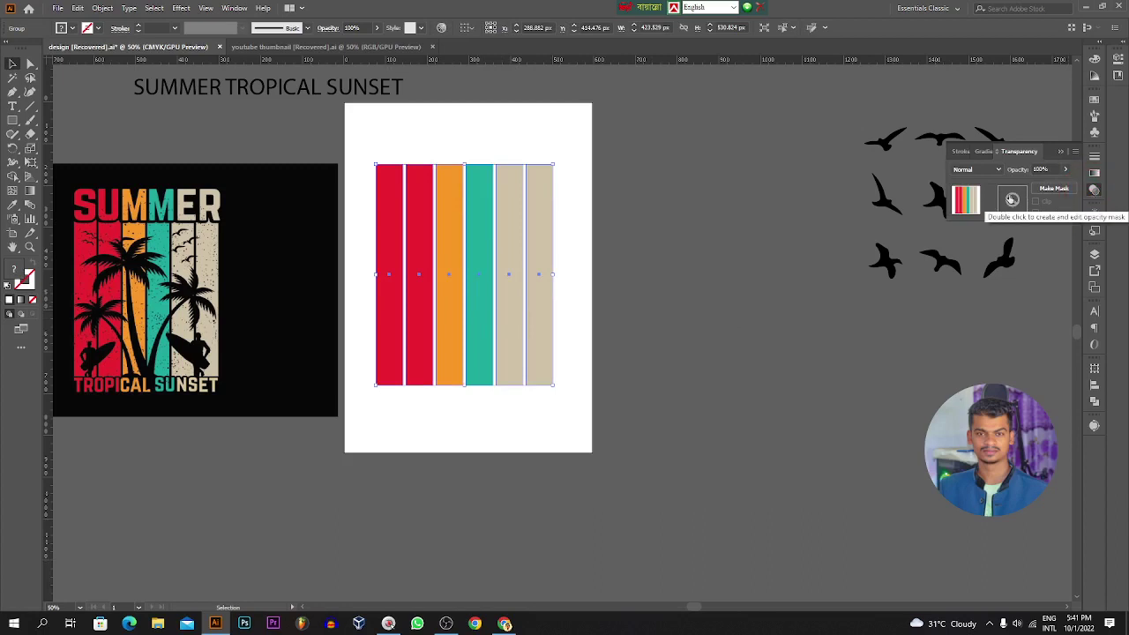
{"action": "double_click", "coordinate": [1012, 200]}
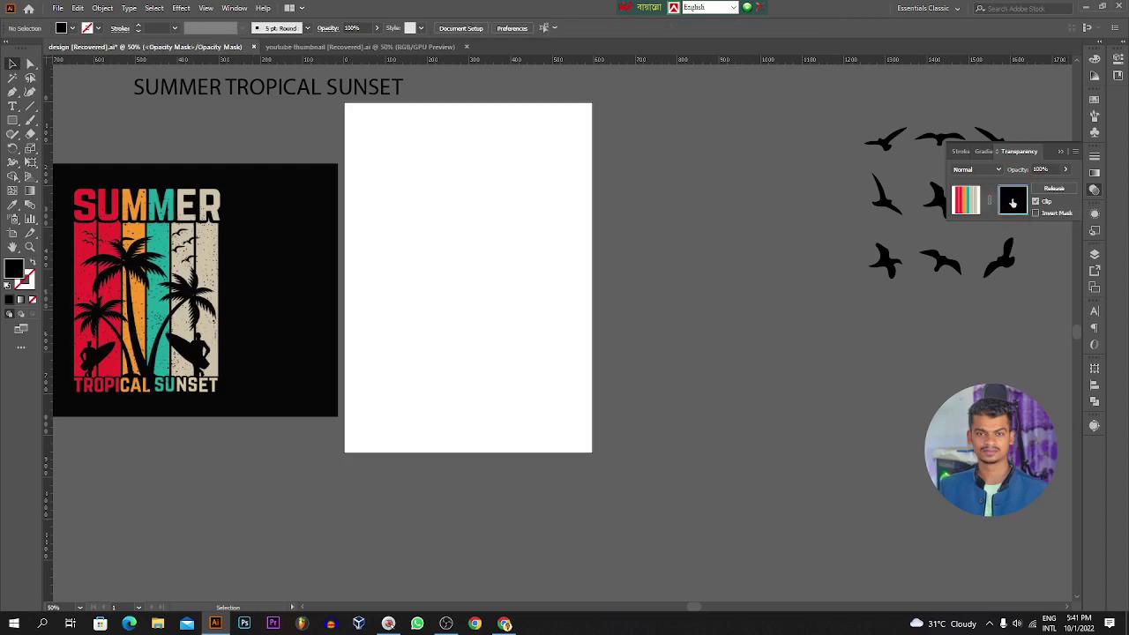
{"action": "left_click", "coordinate": [1036, 202]}
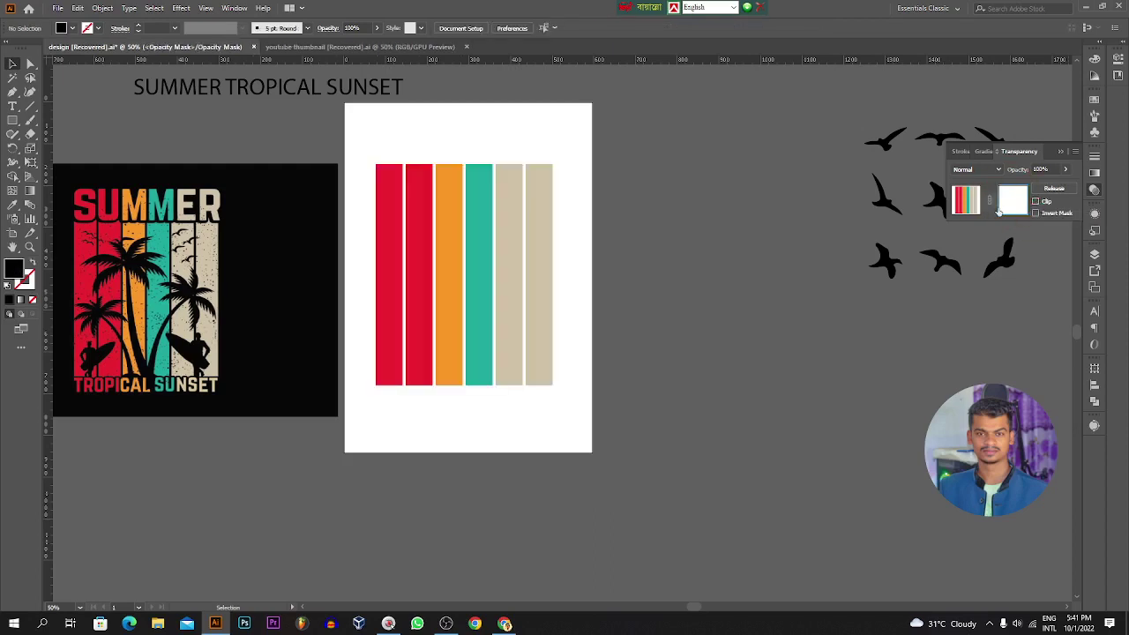
{"action": "key", "text": "ctrl"}
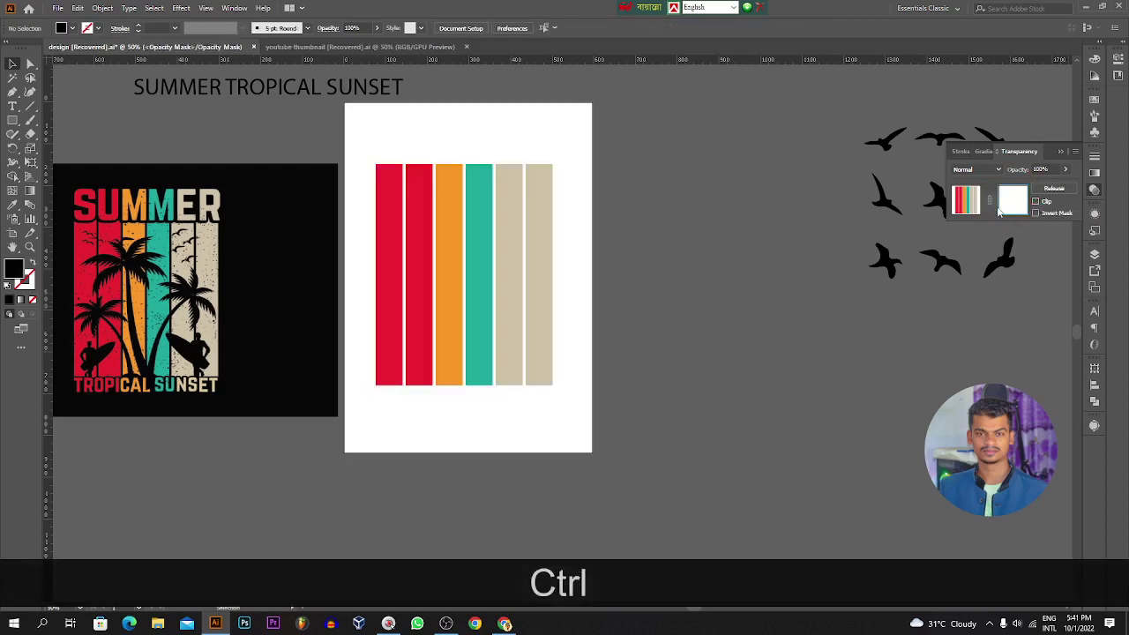
{"action": "key", "text": "ctrl+f"}
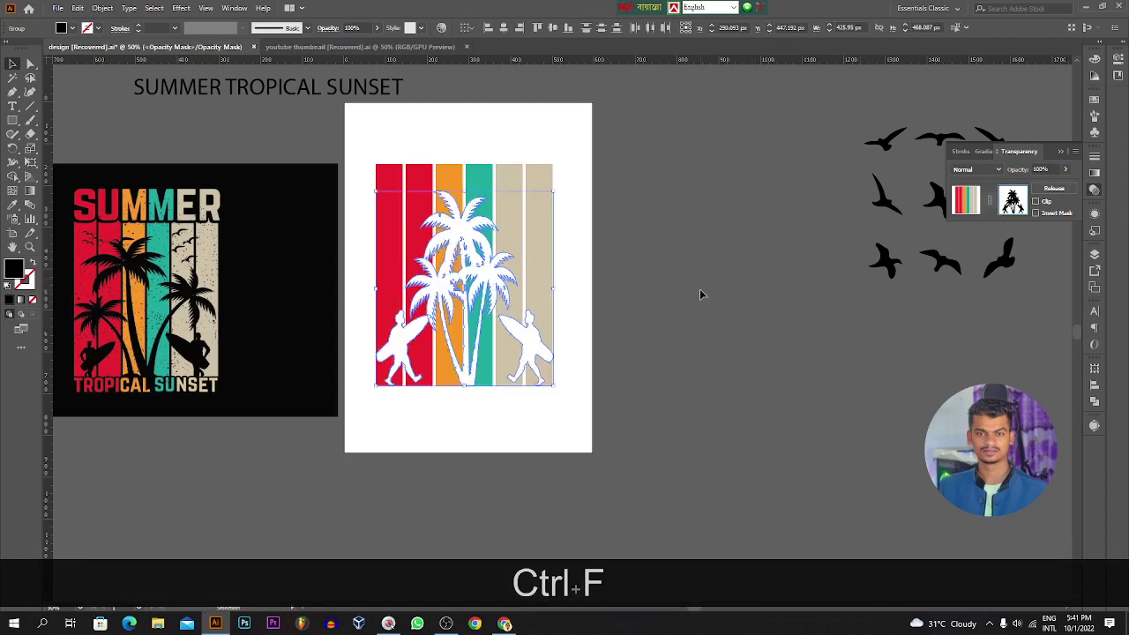
{"action": "left_click", "coordinate": [699, 294]}
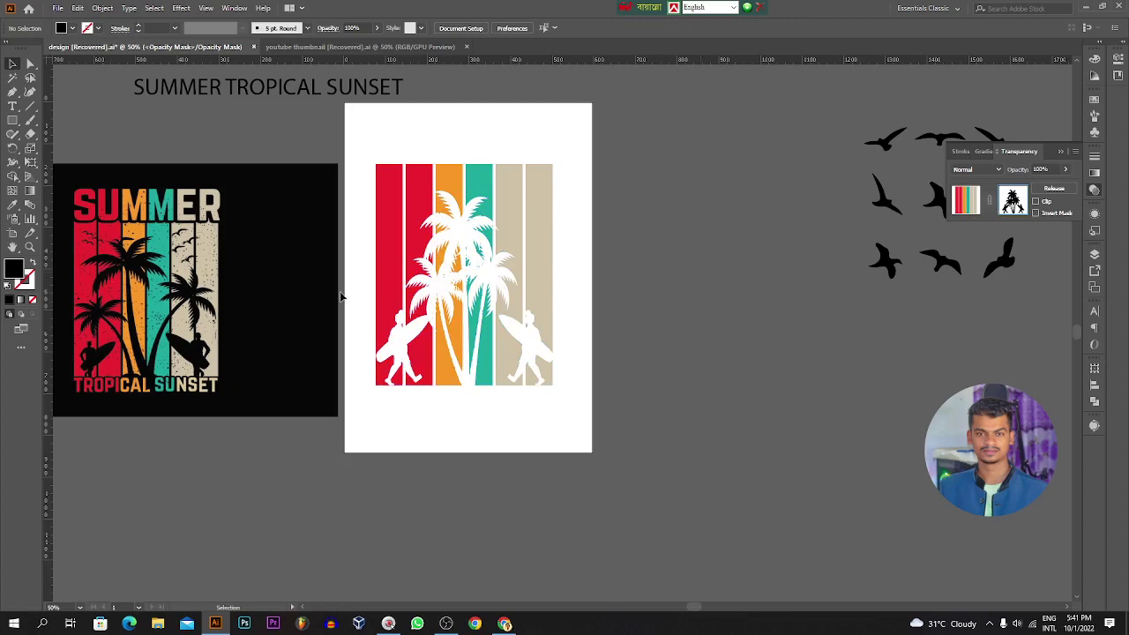
Leave opacity mask editing, return to the stripe artwork and deselect it.
{"action": "scroll", "coordinate": [343, 297], "scroll_direction": "up", "scroll_amount": 1}
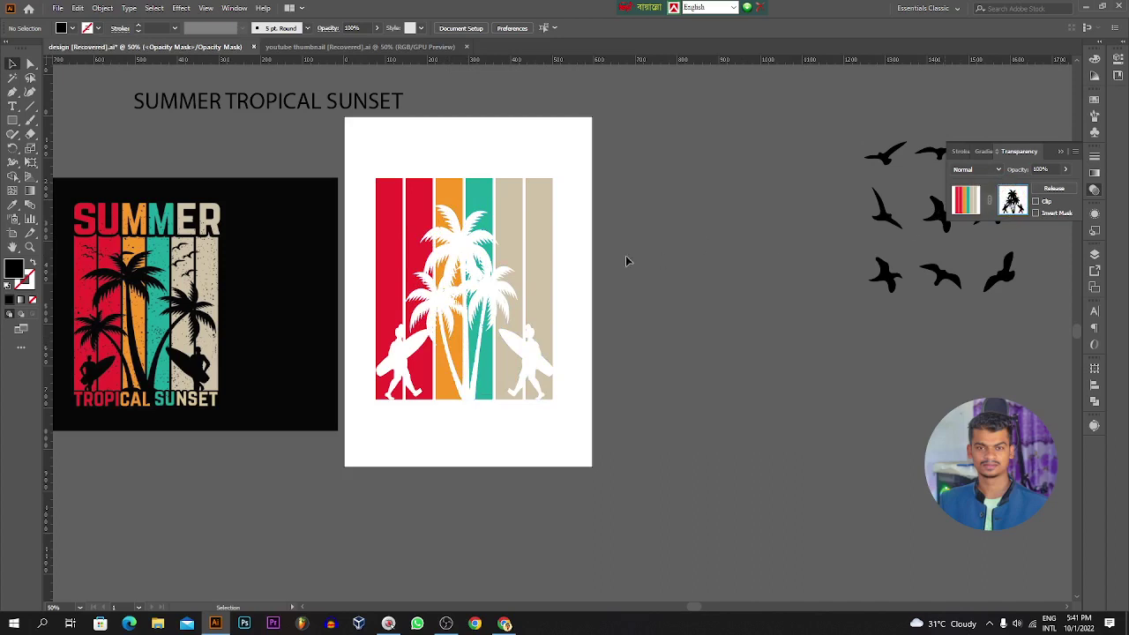
{"action": "left_click", "coordinate": [537, 216]}
{"action": "left_click", "coordinate": [964, 200]}
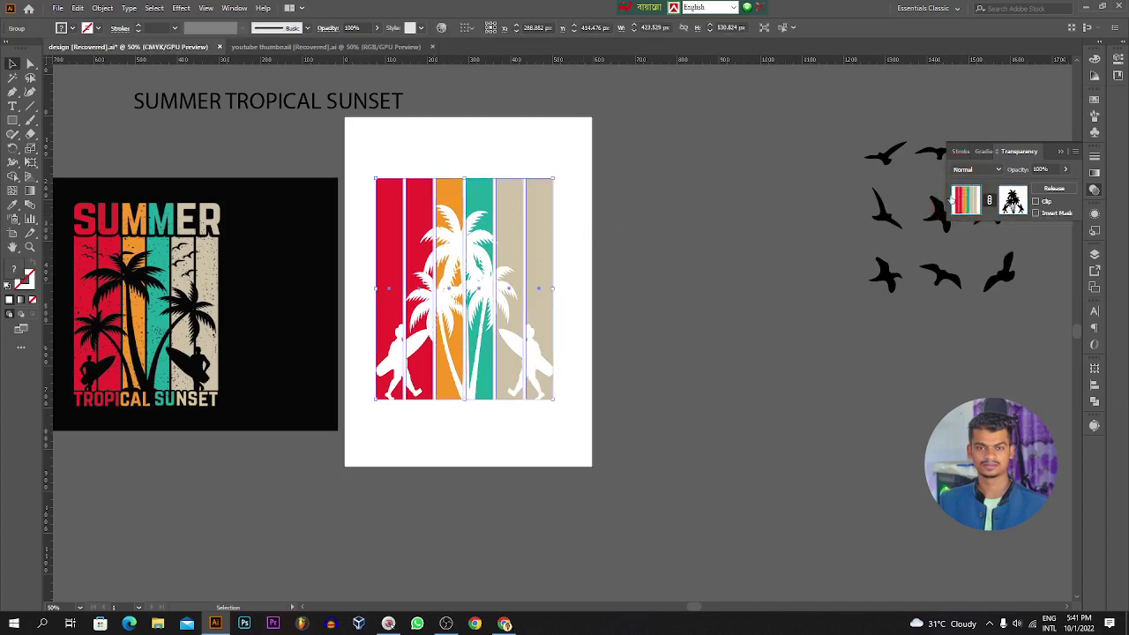
{"action": "left_click", "coordinate": [616, 238]}
{"action": "left_click", "coordinate": [529, 213]}
{"action": "left_click", "coordinate": [678, 229]}
{"action": "scroll", "coordinate": [675, 231], "scroll_direction": "up", "scroll_amount": 1}
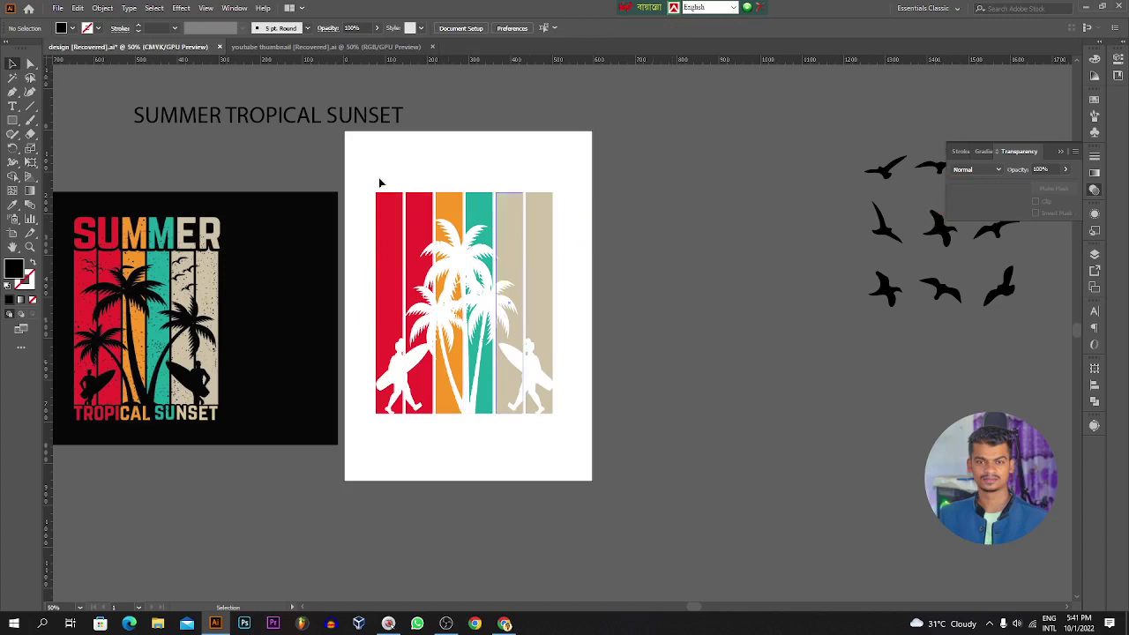
Split the word SUMMER off the SUMMER TROPICAL SUNSET line into its own text object.
{"action": "left_click", "coordinate": [226, 119]}
{"action": "double_click", "coordinate": [222, 116]}
{"action": "left_click", "coordinate": [218, 114]}
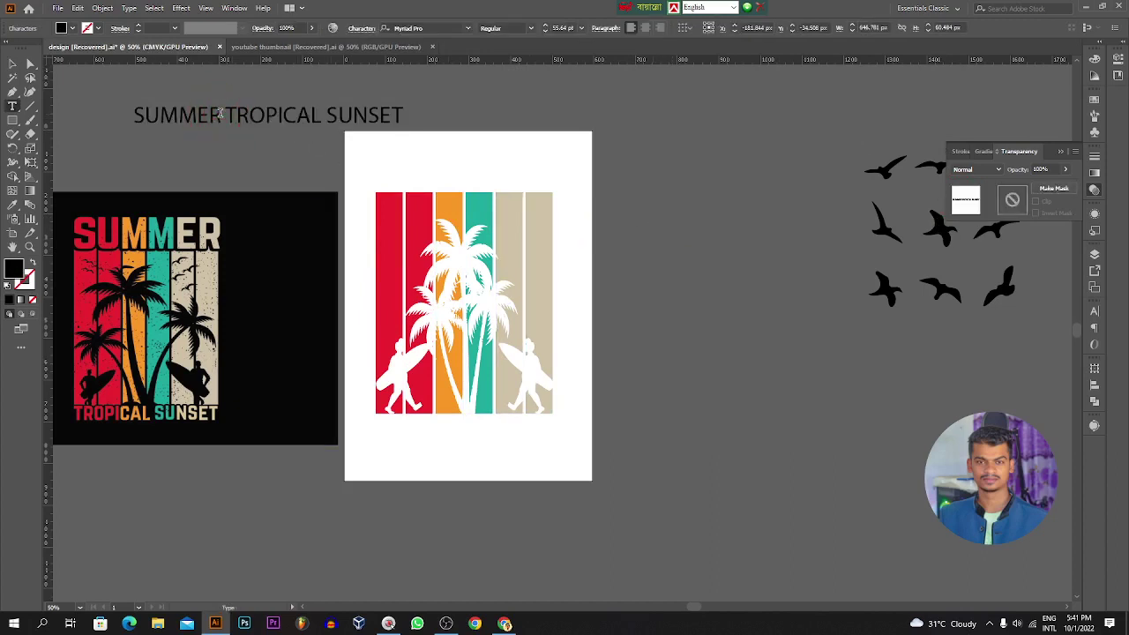
{"action": "left_click_drag", "start_coordinate": [221, 114], "coordinate": [132, 116]}
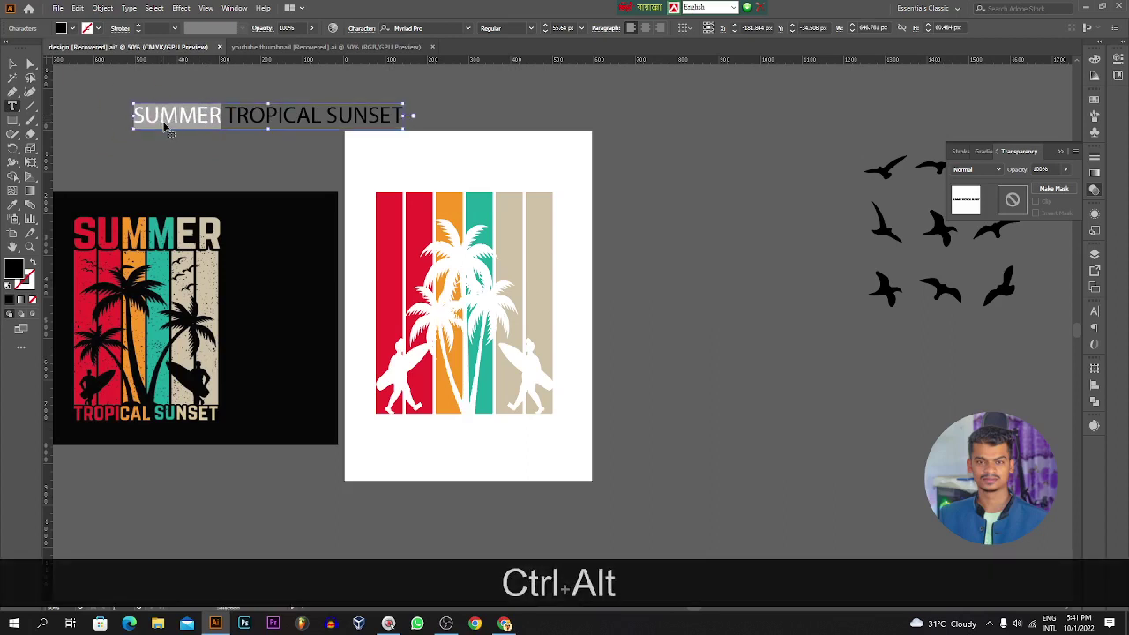
{"action": "key", "text": "ctrl+x"}
{"action": "key", "text": "ctrl+f"}
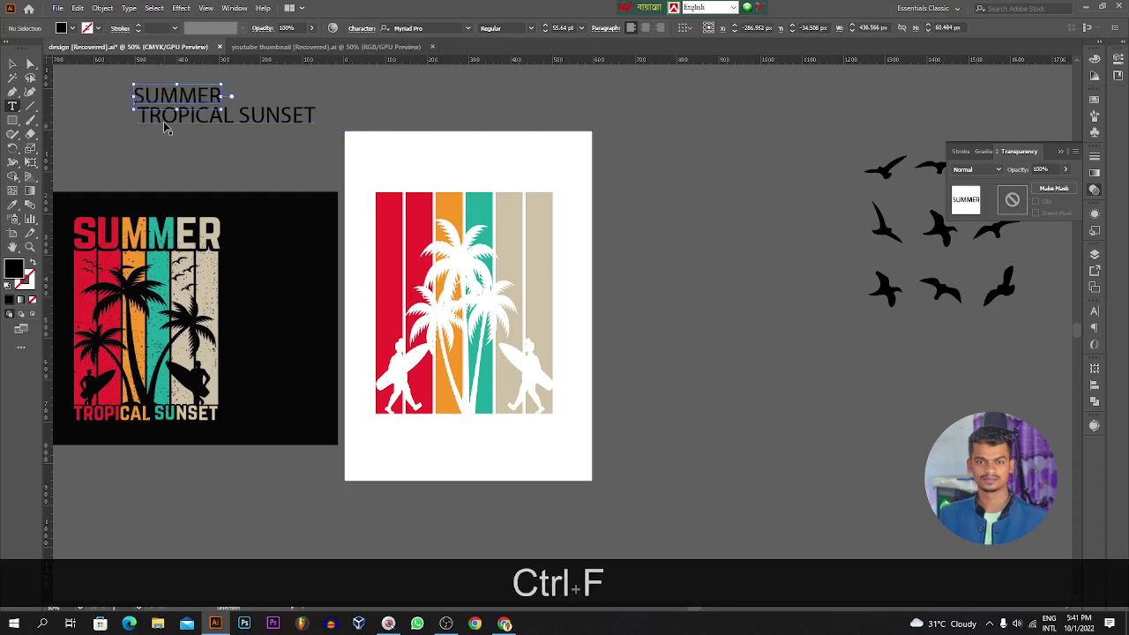
{"action": "key", "text": "Escape"}
{"action": "left_click", "coordinate": [88, 89]}
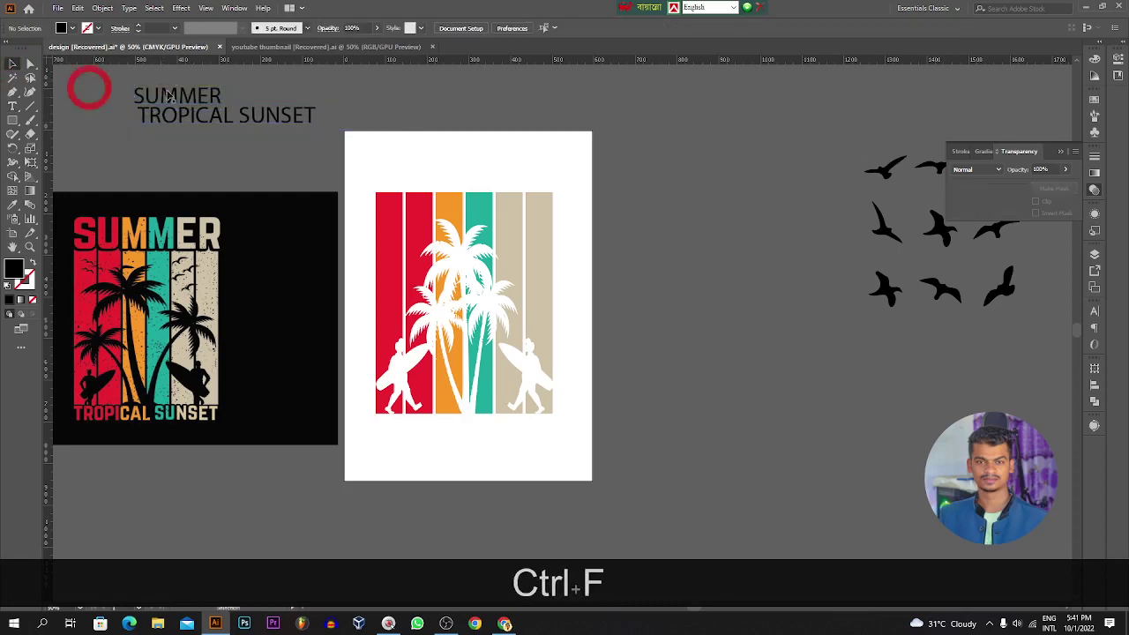
Place SUMMER above the stripes, enlarged to about 423 px wide, and move TROPICAL SUNSET just below them.
{"action": "left_click_drag", "start_coordinate": [174, 94], "coordinate": [577, 199]}
{"action": "left_click", "coordinate": [577, 189]}
{"action": "left_click", "coordinate": [545, 176]}
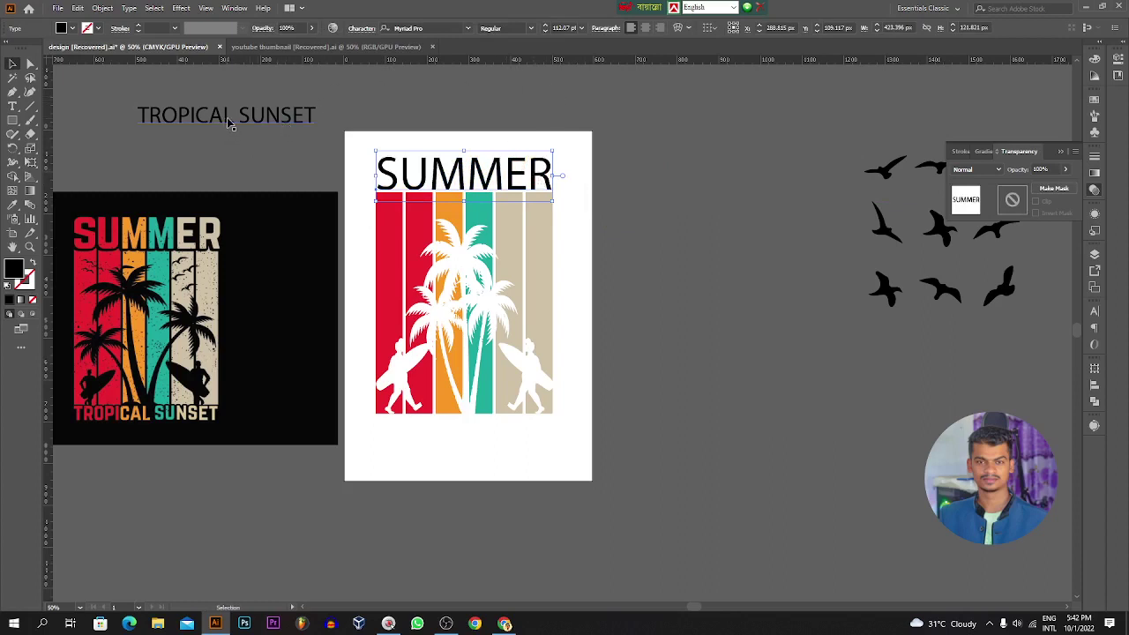
{"action": "left_click_drag", "start_coordinate": [229, 122], "coordinate": [465, 437]}
Browse fonts for the SUMMER title and set it to Motion Control Neue Lite, Bold.
{"action": "left_click", "coordinate": [441, 170]}
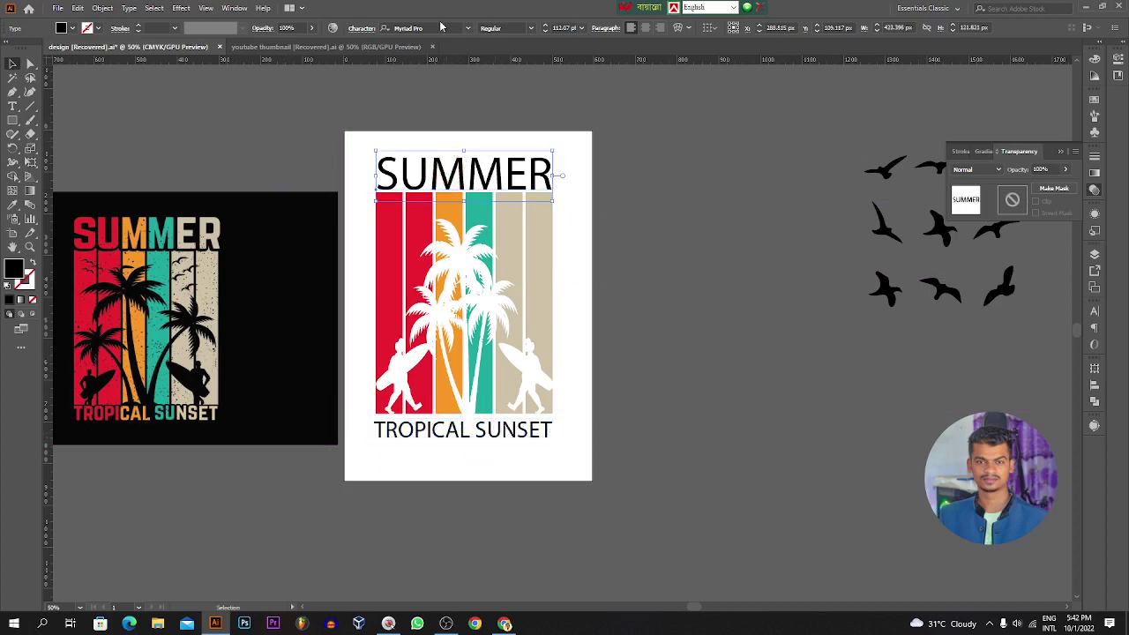
{"action": "scroll", "coordinate": [441, 27], "scroll_direction": "down", "scroll_amount": 4}
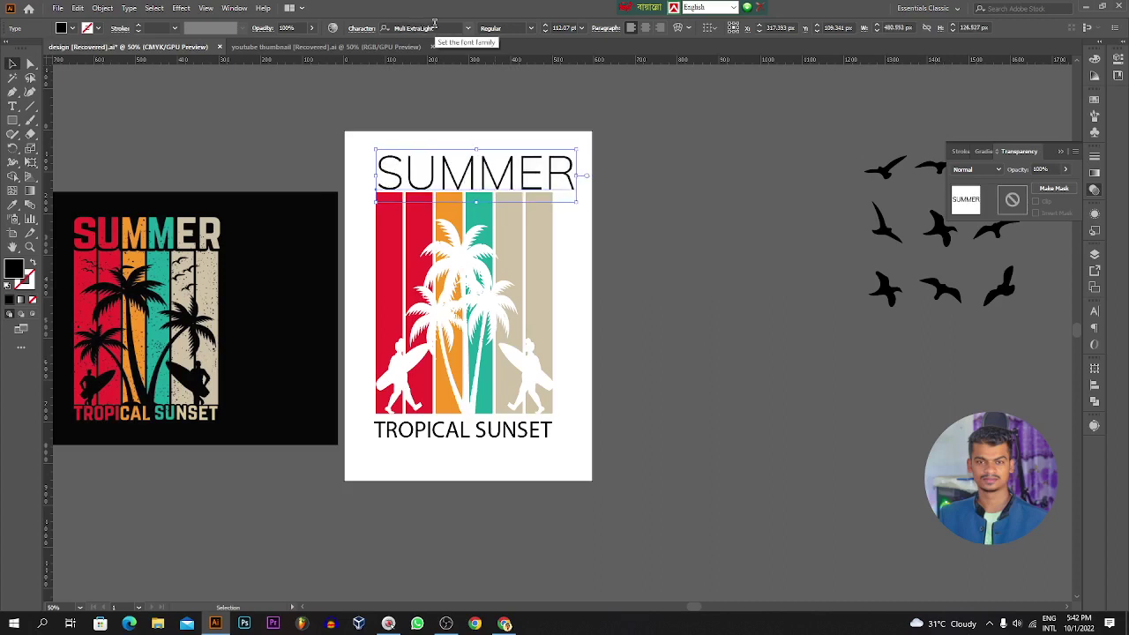
{"action": "scroll", "coordinate": [434, 28], "scroll_direction": "down", "scroll_amount": 4}
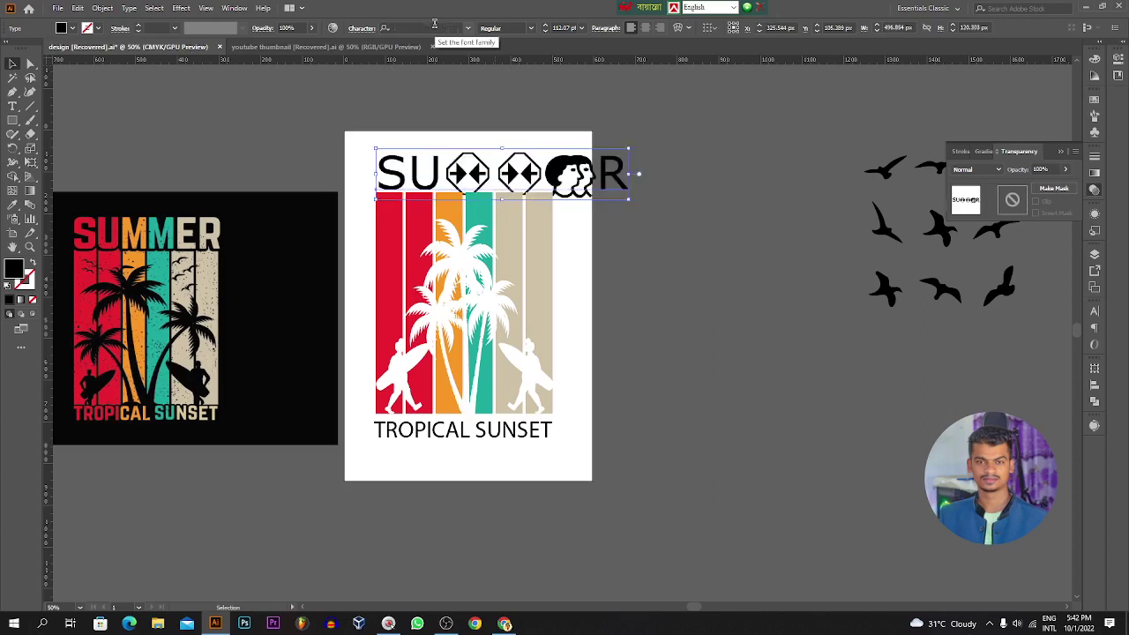
{"action": "scroll", "coordinate": [434, 25], "scroll_direction": "down", "scroll_amount": 3}
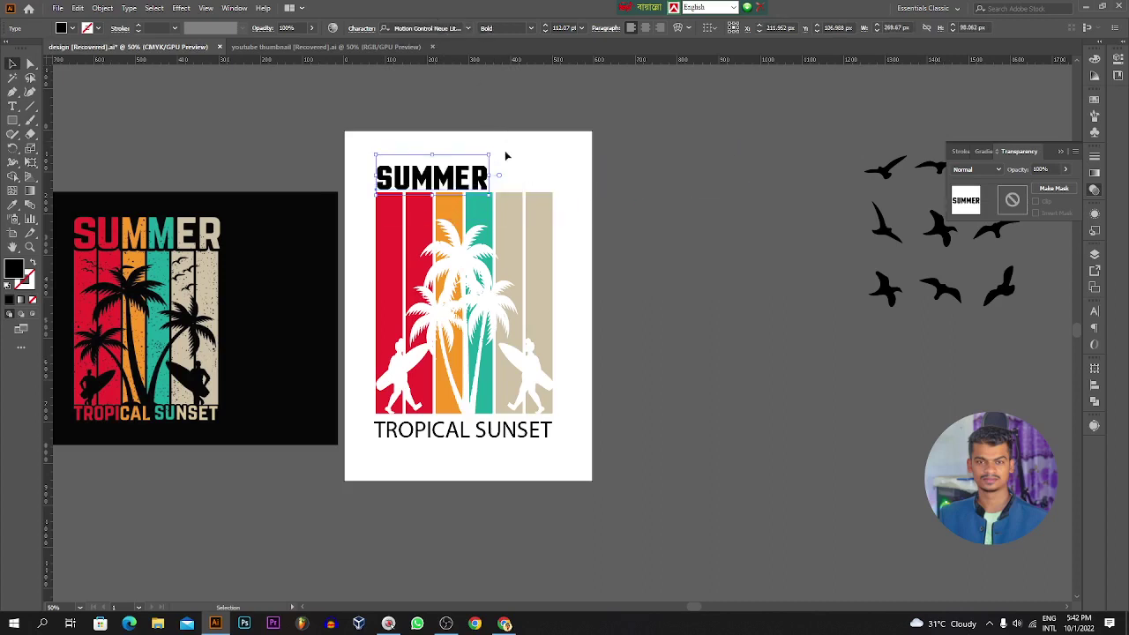
Enlarge the SUMMER title proportionally to about 429 px wide and position it just above the stripes.
{"action": "left_click_drag", "start_coordinate": [487, 157], "coordinate": [641, 127]}
{"action": "left_click", "coordinate": [632, 166]}
{"action": "left_click", "coordinate": [533, 176]}
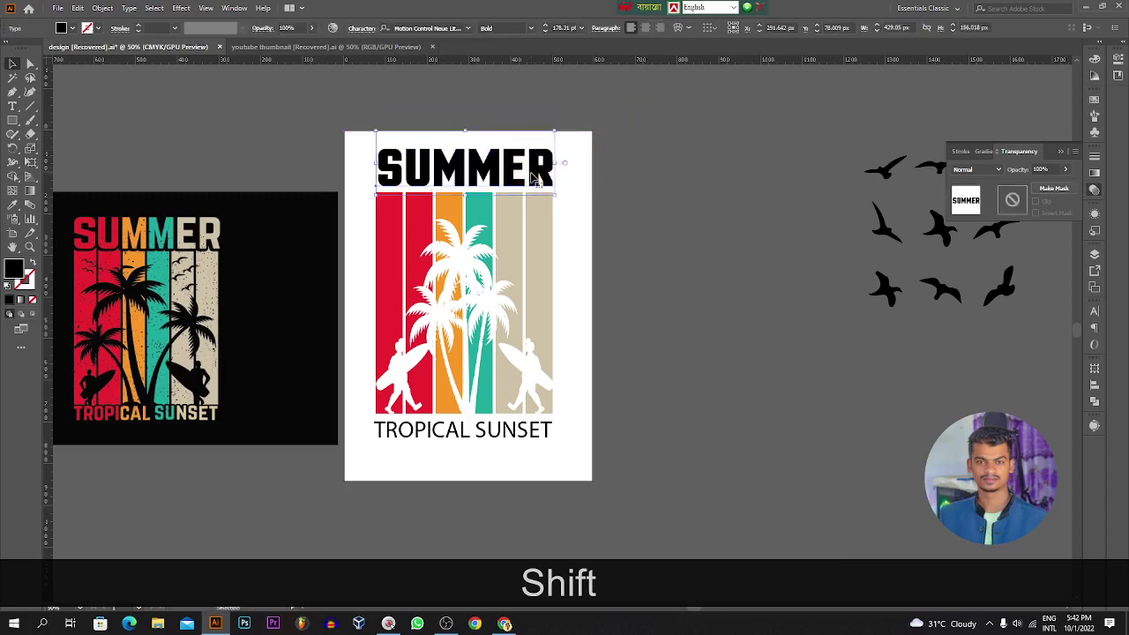
Copy the SUMMER title's type formatting onto the TROPICAL SUNSET text with the Eyedropper.
{"action": "left_click", "coordinate": [521, 432]}
{"action": "left_click", "coordinate": [12, 204]}
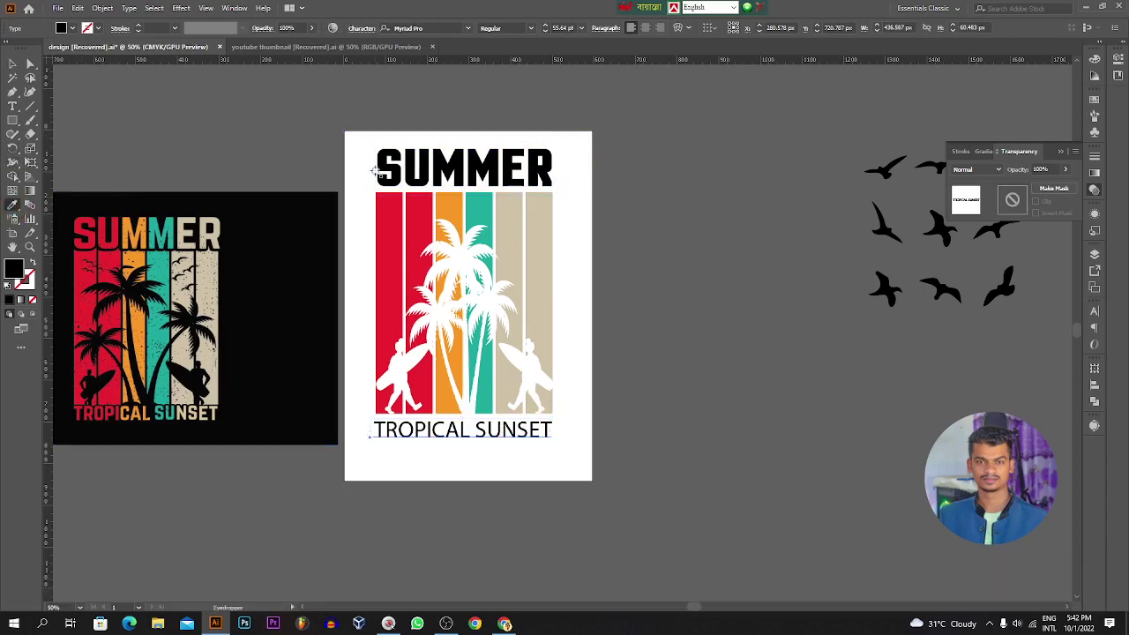
{"action": "left_click", "coordinate": [489, 163]}
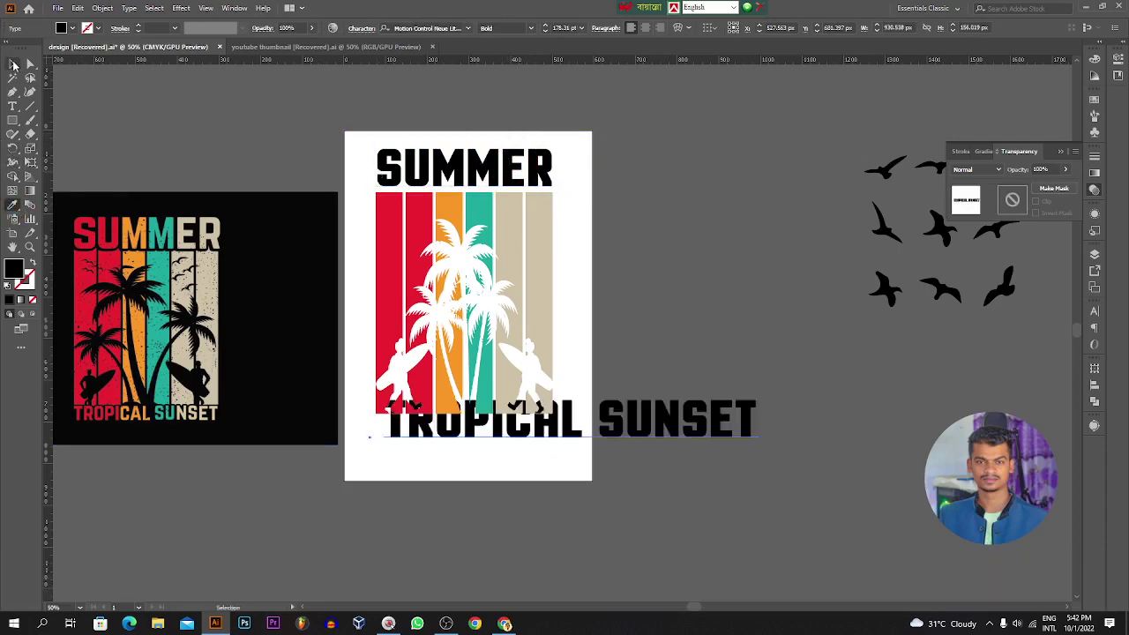
Shrink the TROPICAL SUNSET text to about 85 pt, fitting the stripes' width, and place it directly below them.
{"action": "left_click", "coordinate": [13, 63]}
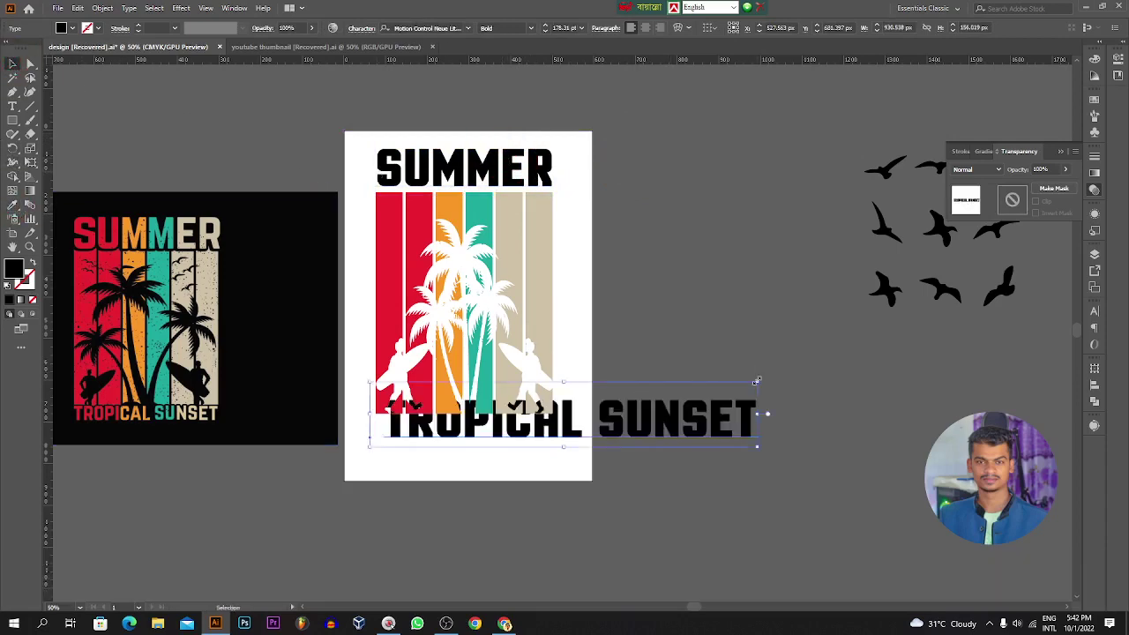
{"action": "left_click_drag", "start_coordinate": [756, 381], "coordinate": [589, 417]}
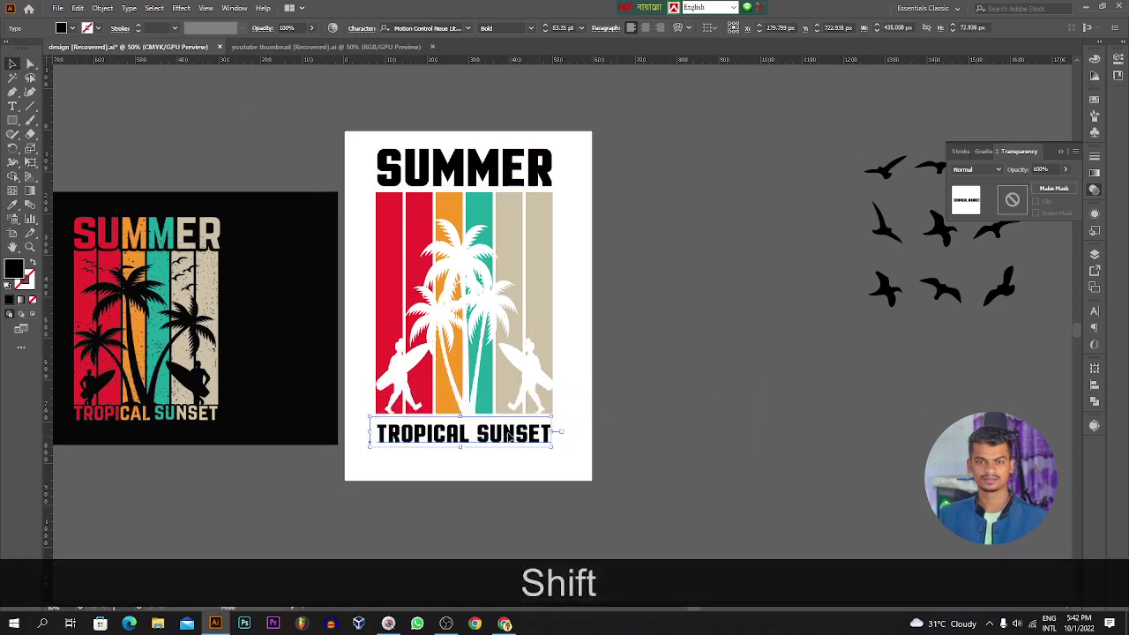
{"action": "left_click_drag", "start_coordinate": [510, 435], "coordinate": [559, 444]}
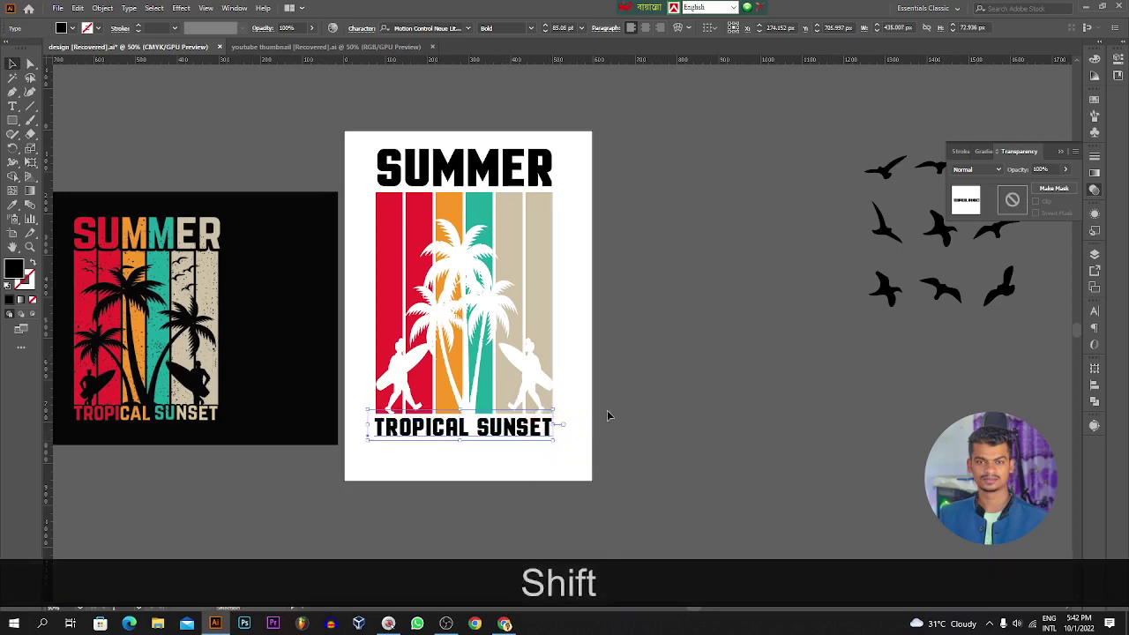
Convert both the SUMMER title and the TROPICAL SUNSET text to outlines.
{"action": "left_click", "coordinate": [627, 401]}
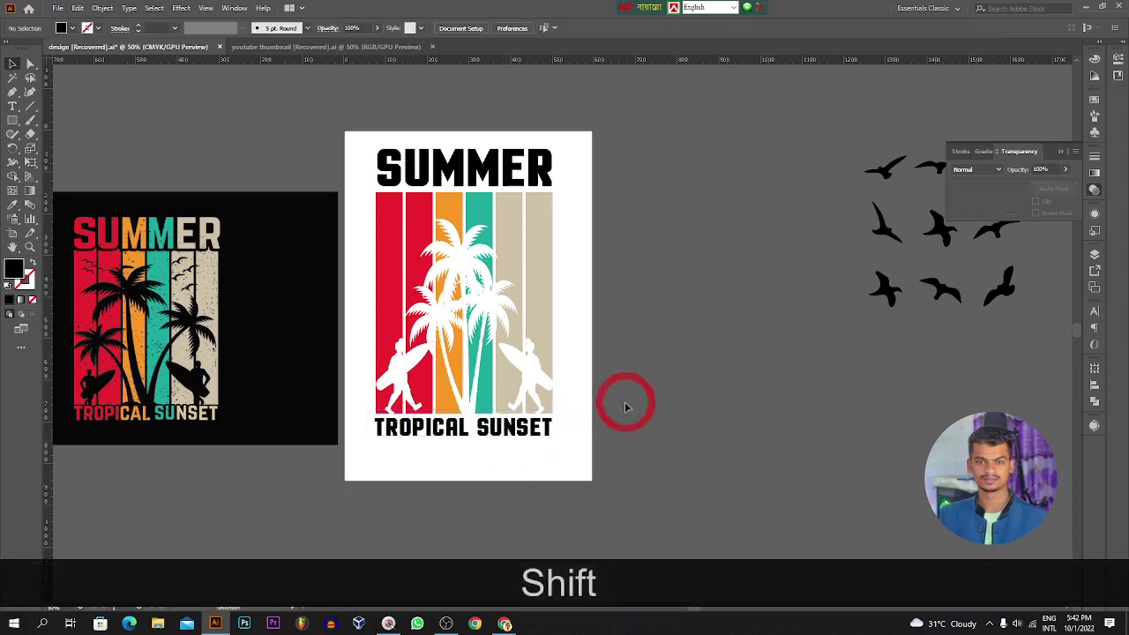
{"action": "right_click", "coordinate": [514, 168]}
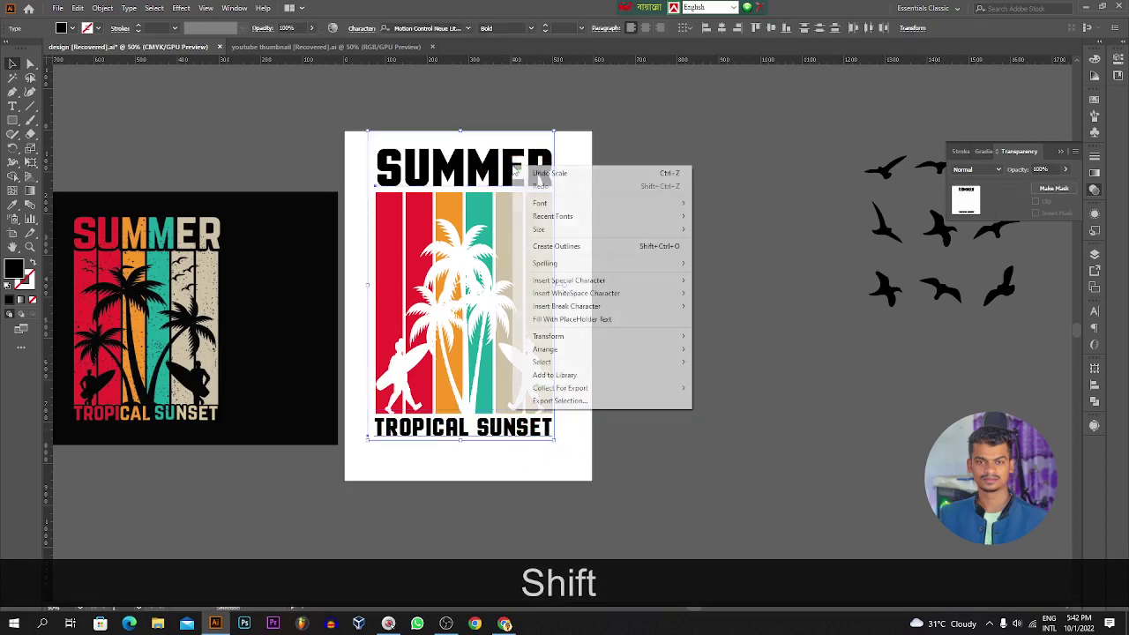
{"action": "left_click", "coordinate": [575, 247]}
{"action": "left_click", "coordinate": [688, 277]}
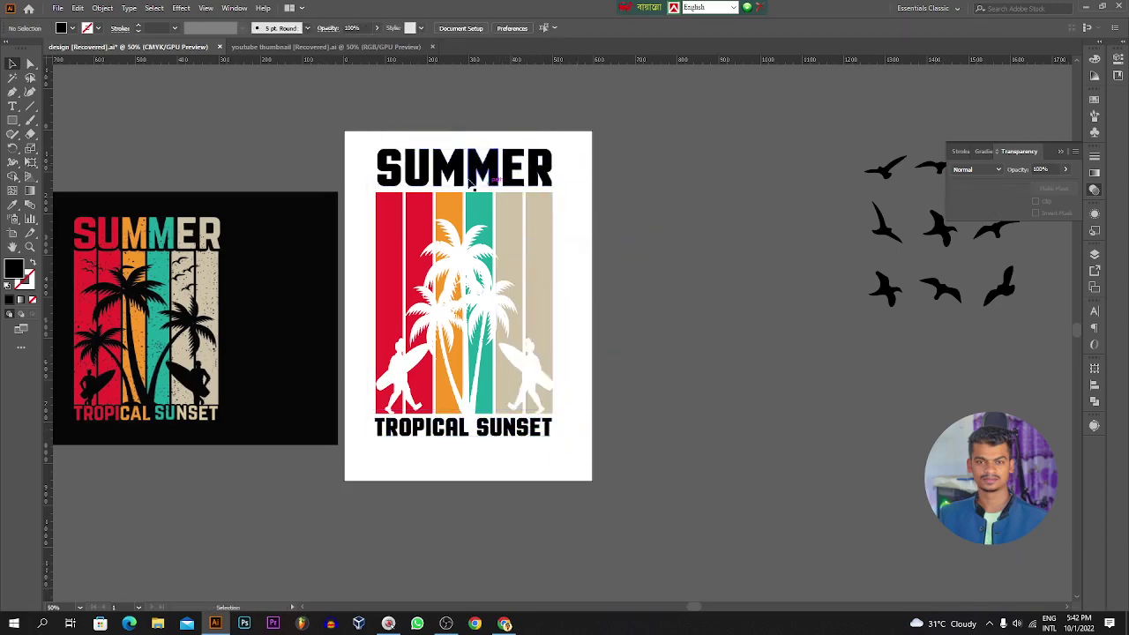
Isolate the outlined SUMMER group and recolor its letters S and U with the red sampled from the first stripe.
{"action": "double_click", "coordinate": [413, 182]}
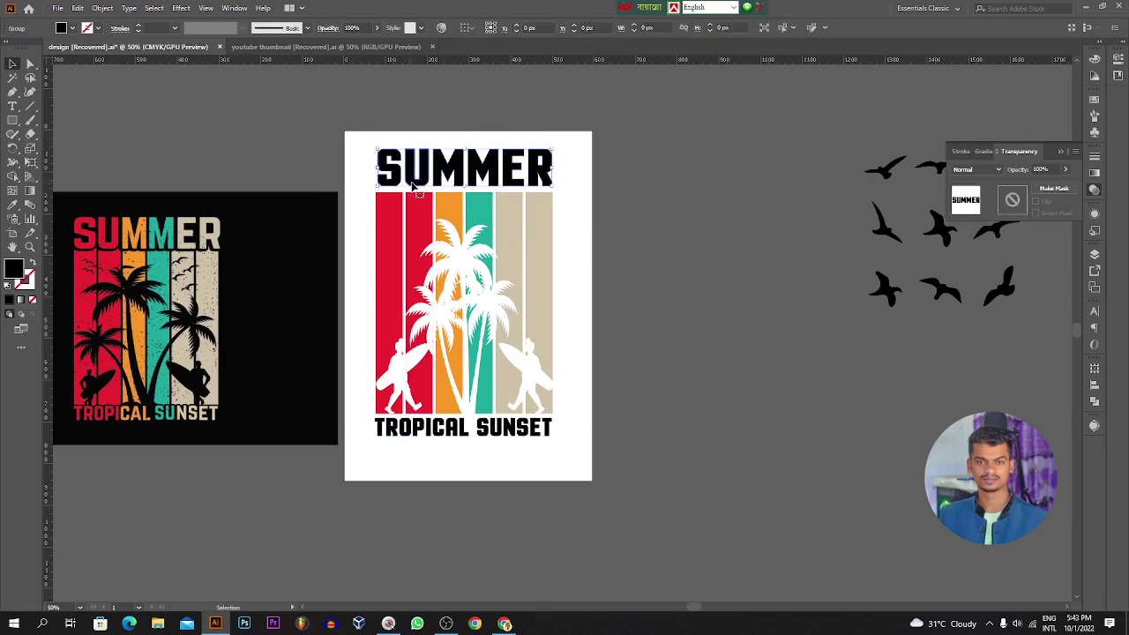
{"action": "left_click", "coordinate": [397, 178], "text": "shift"}
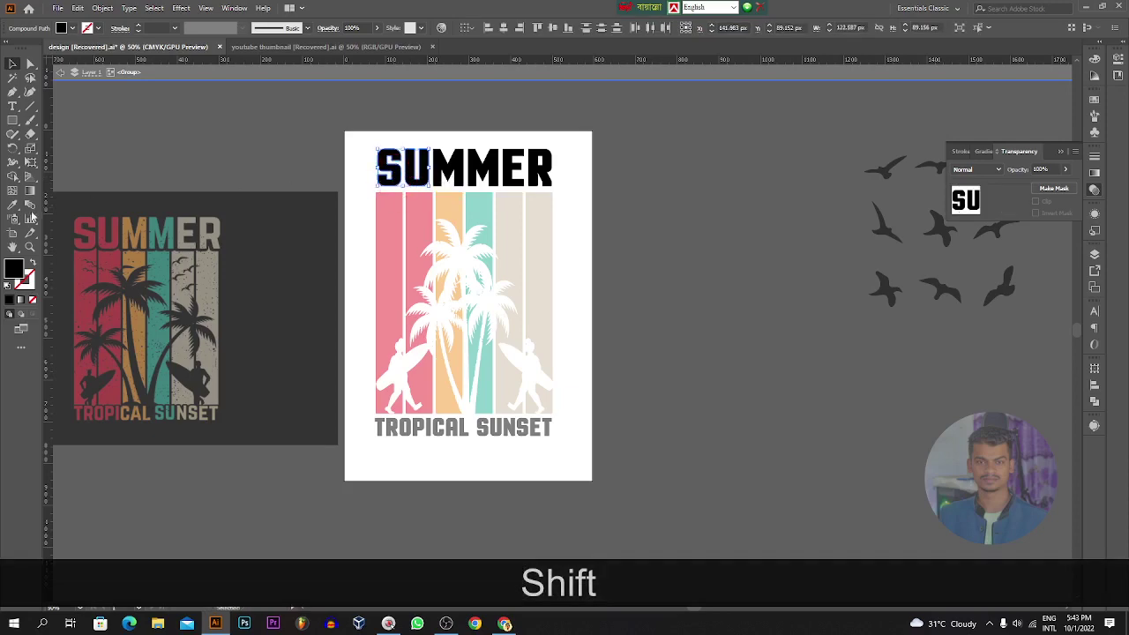
{"action": "left_click", "coordinate": [12, 206]}
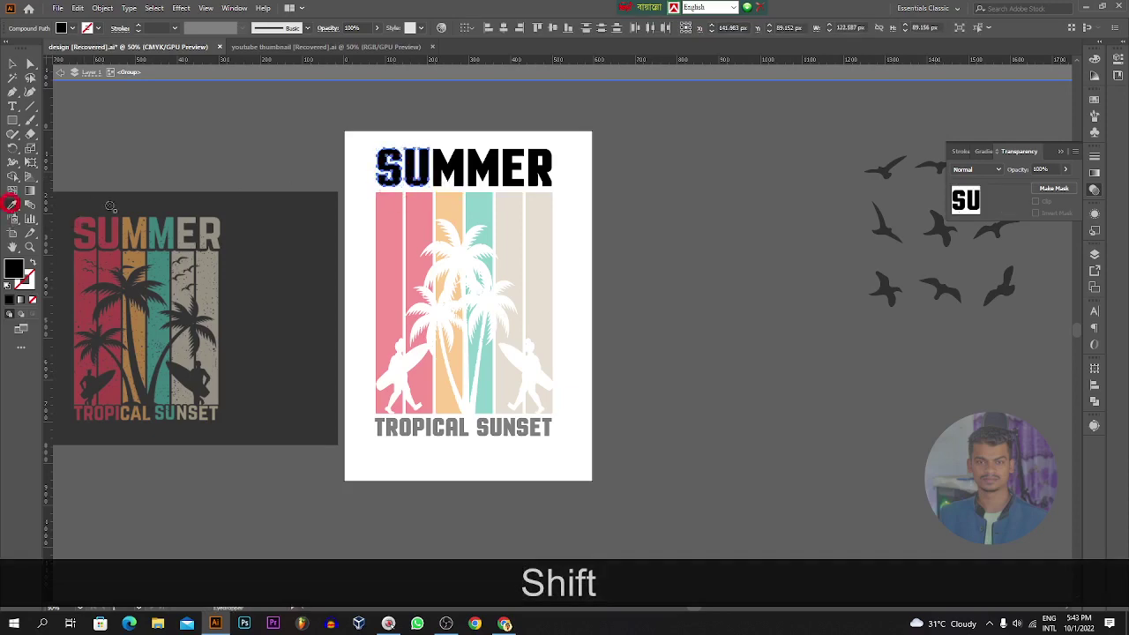
{"action": "left_click", "coordinate": [384, 213]}
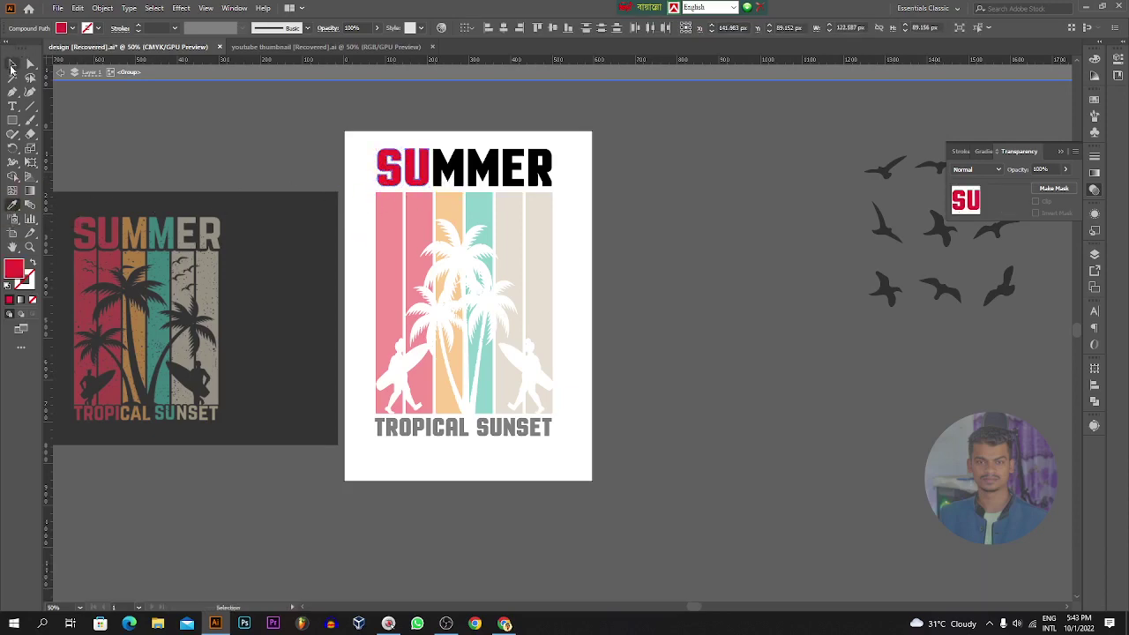
Recolor SUMMER's first M with the orange stripe's color and its second M with the teal stripe's color.
{"action": "left_click", "coordinate": [12, 64]}
{"action": "left_click", "coordinate": [458, 170]}
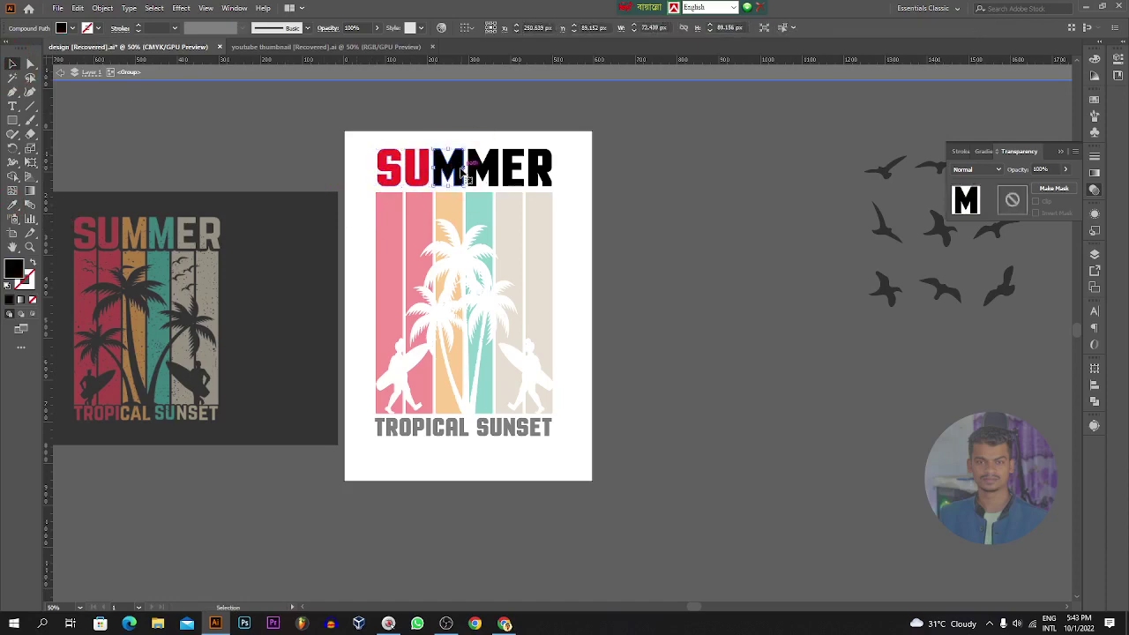
{"action": "left_click", "coordinate": [13, 205]}
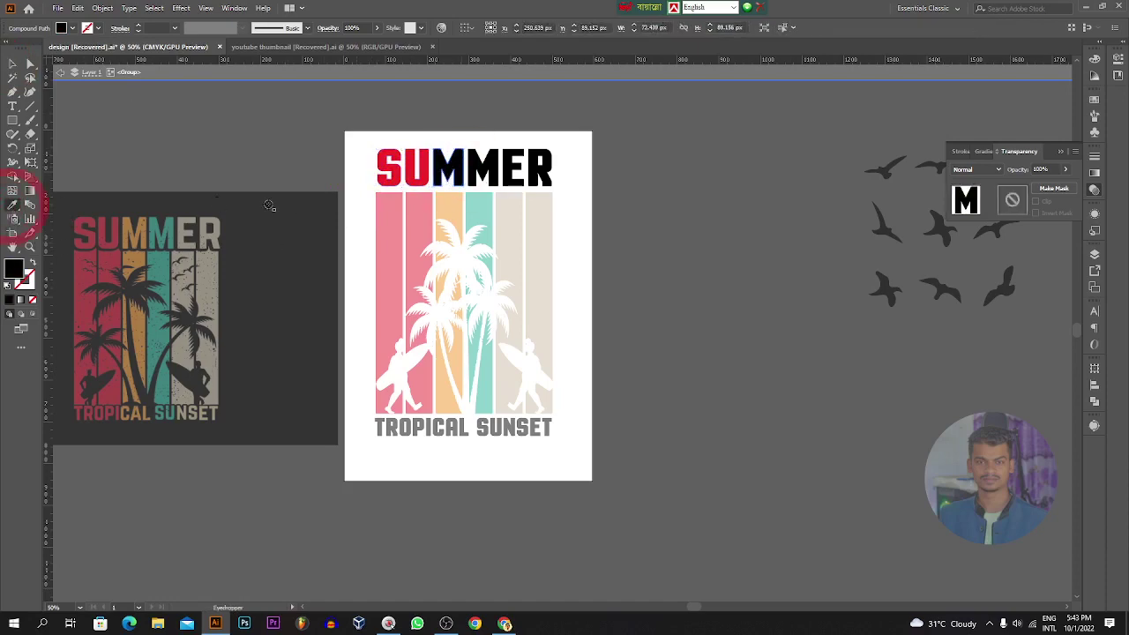
{"action": "left_click", "coordinate": [447, 207]}
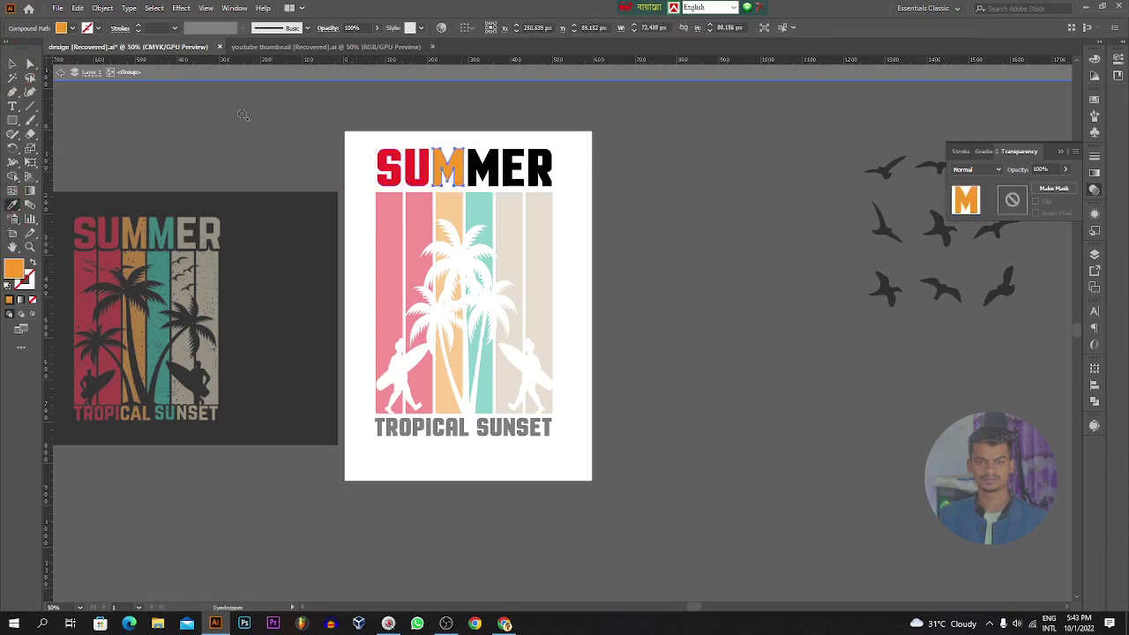
{"action": "left_click", "coordinate": [12, 63]}
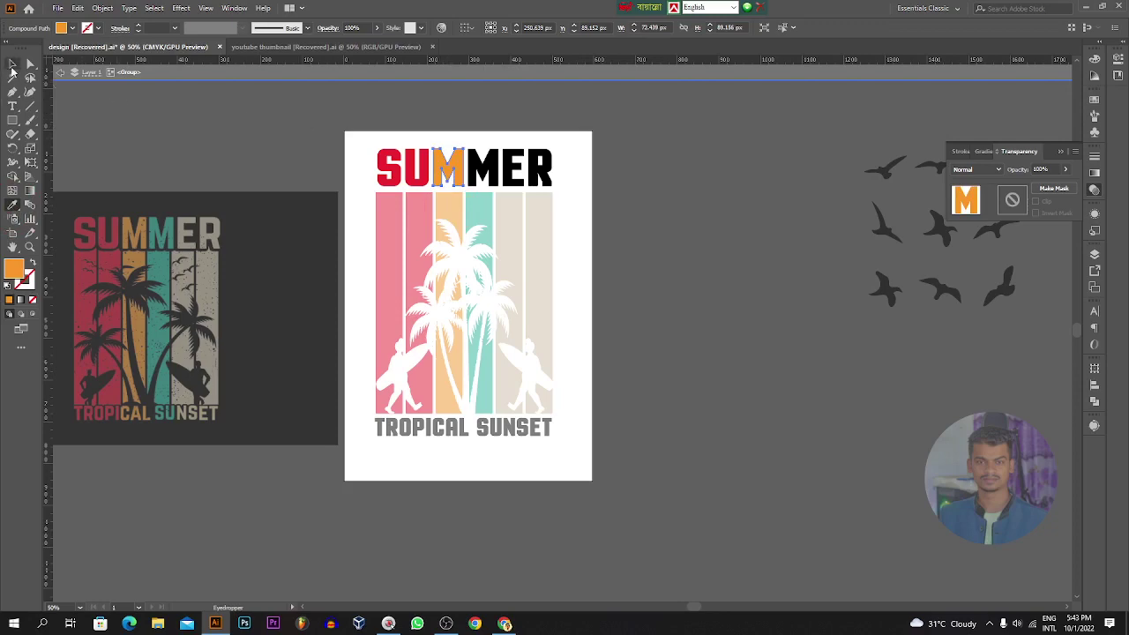
{"action": "left_click", "coordinate": [481, 169]}
{"action": "left_click", "coordinate": [12, 206]}
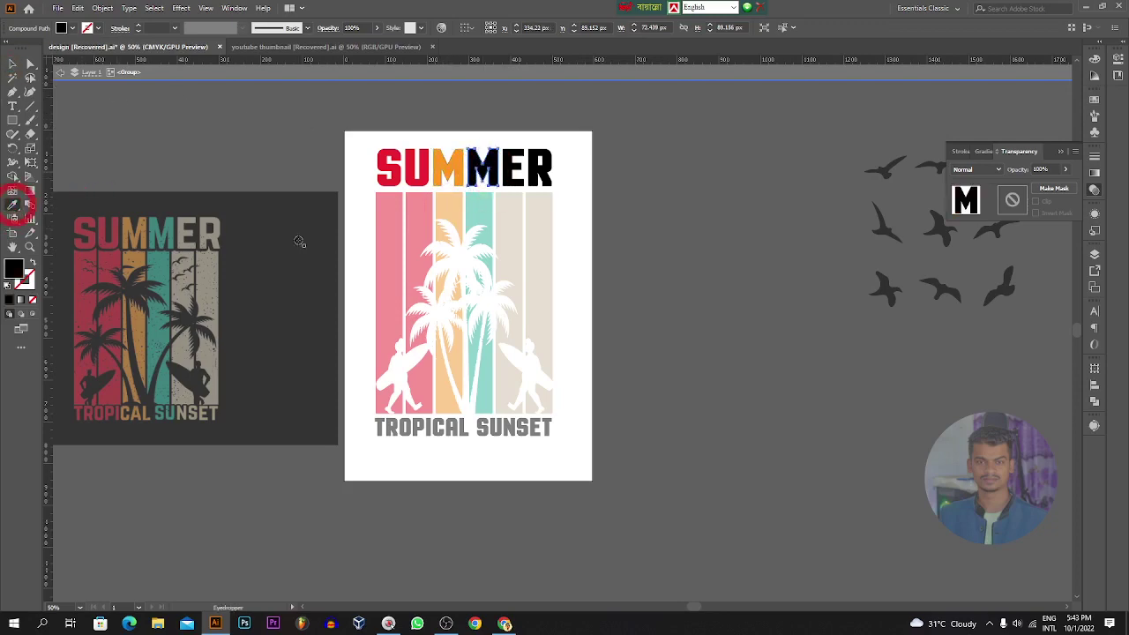
{"action": "left_click", "coordinate": [480, 221]}
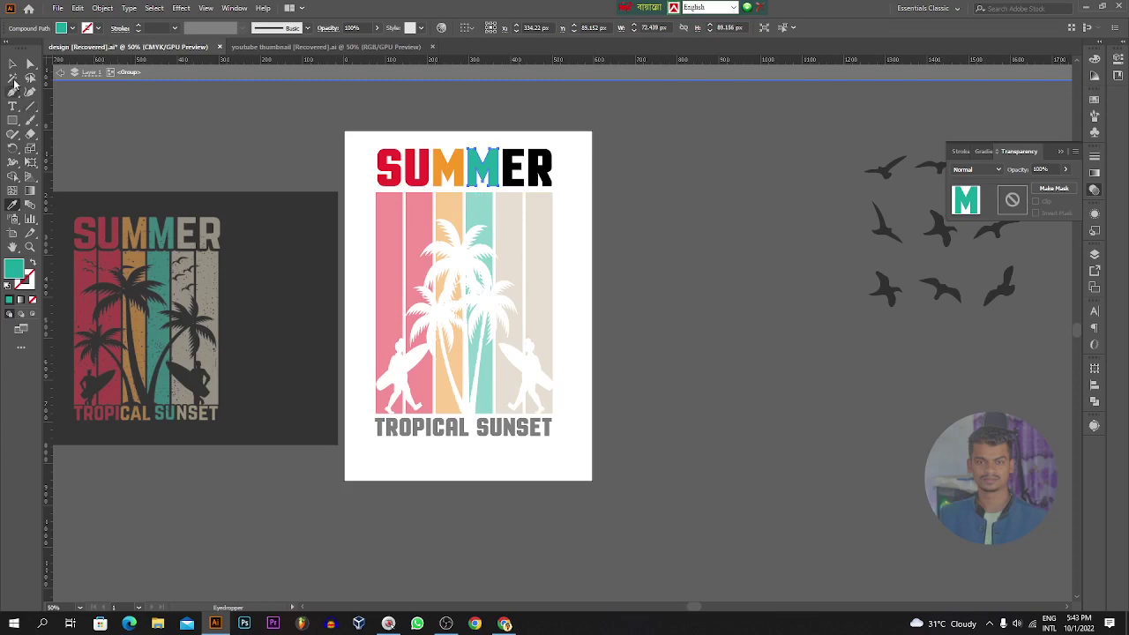
Recolor SUMMER's letters E and R with the beige stripe's color, and exit the group's isolation.
{"action": "left_click", "coordinate": [12, 63]}
{"action": "left_click", "coordinate": [541, 167]}
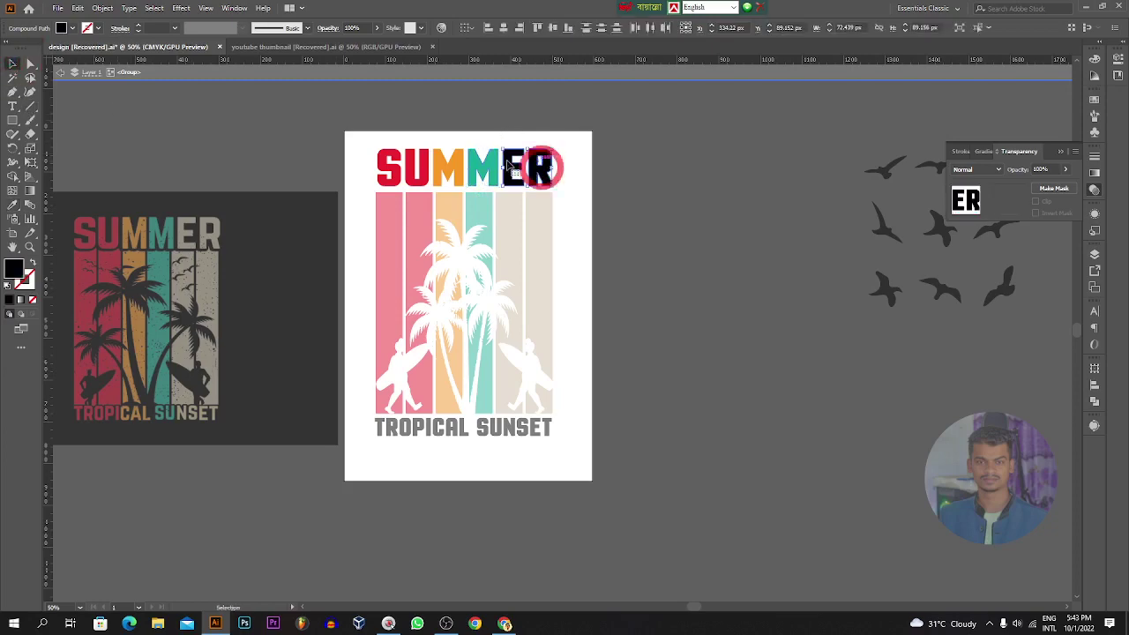
{"action": "left_click", "coordinate": [12, 205]}
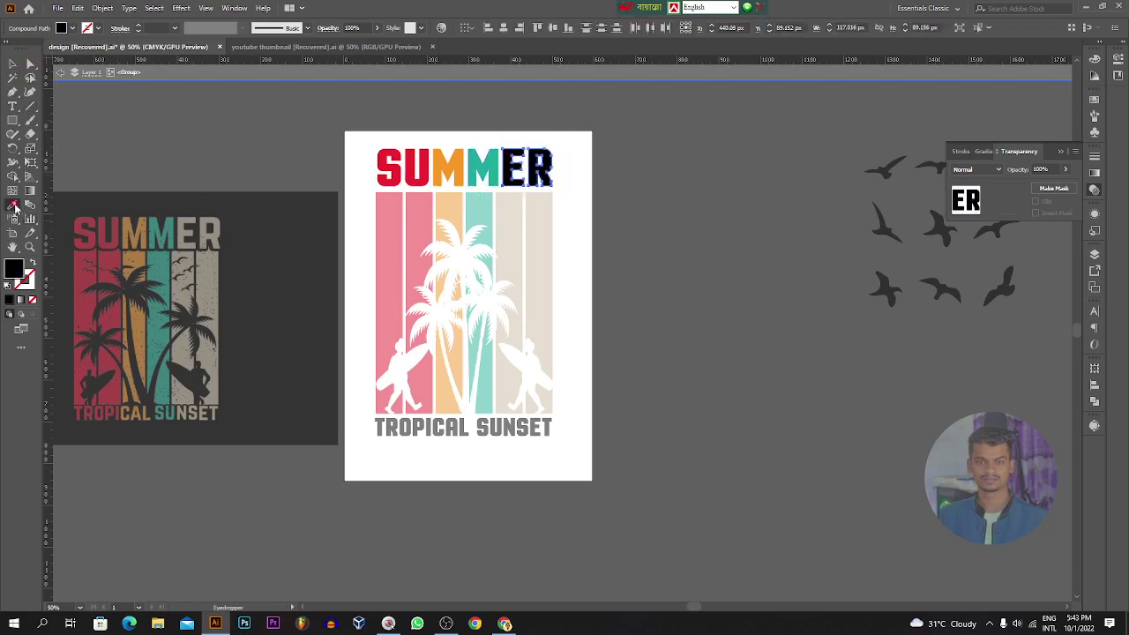
{"action": "left_click", "coordinate": [509, 211]}
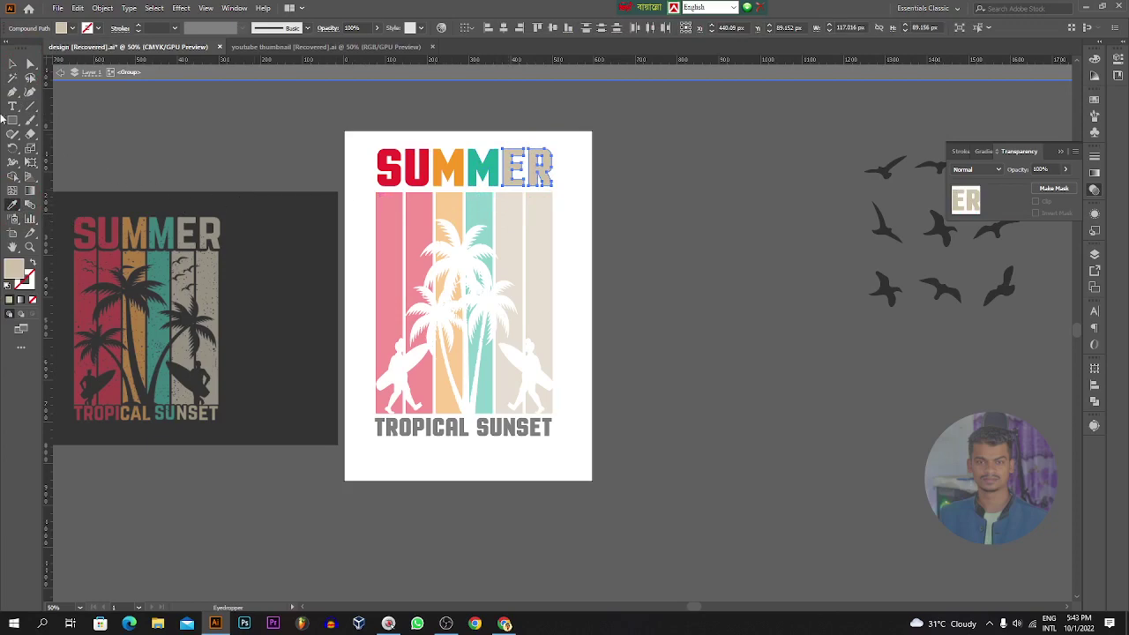
{"action": "left_click", "coordinate": [13, 63]}
{"action": "double_click", "coordinate": [439, 496]}
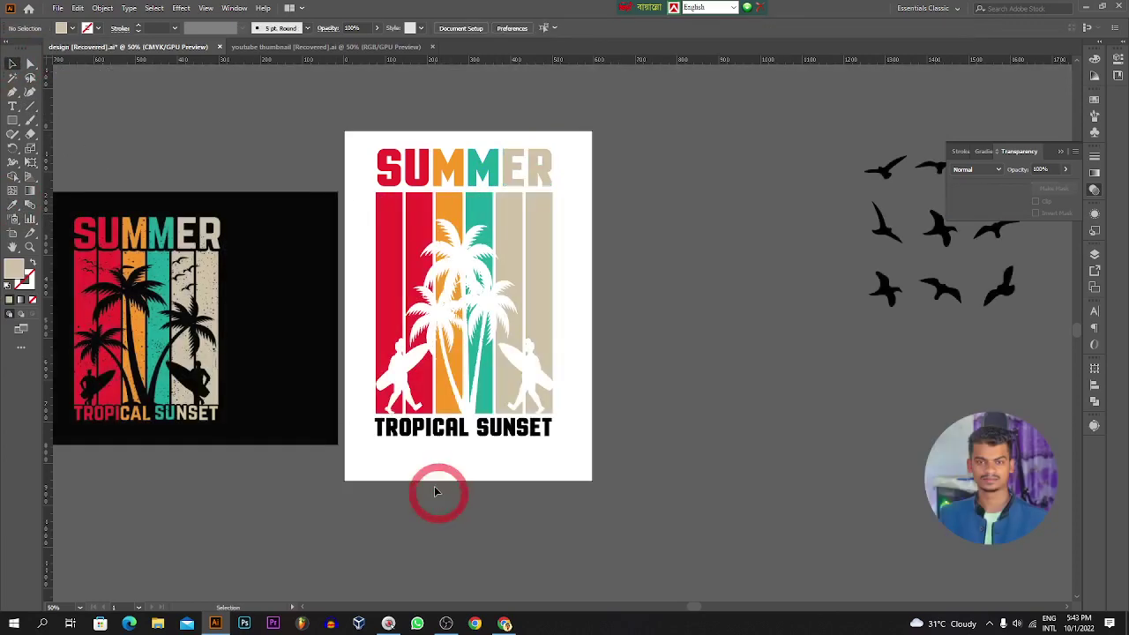
Isolate the outlined TROPICAL SUNSET group and recolor the letters TROPI with the red stripe's color.
{"action": "double_click", "coordinate": [424, 432]}
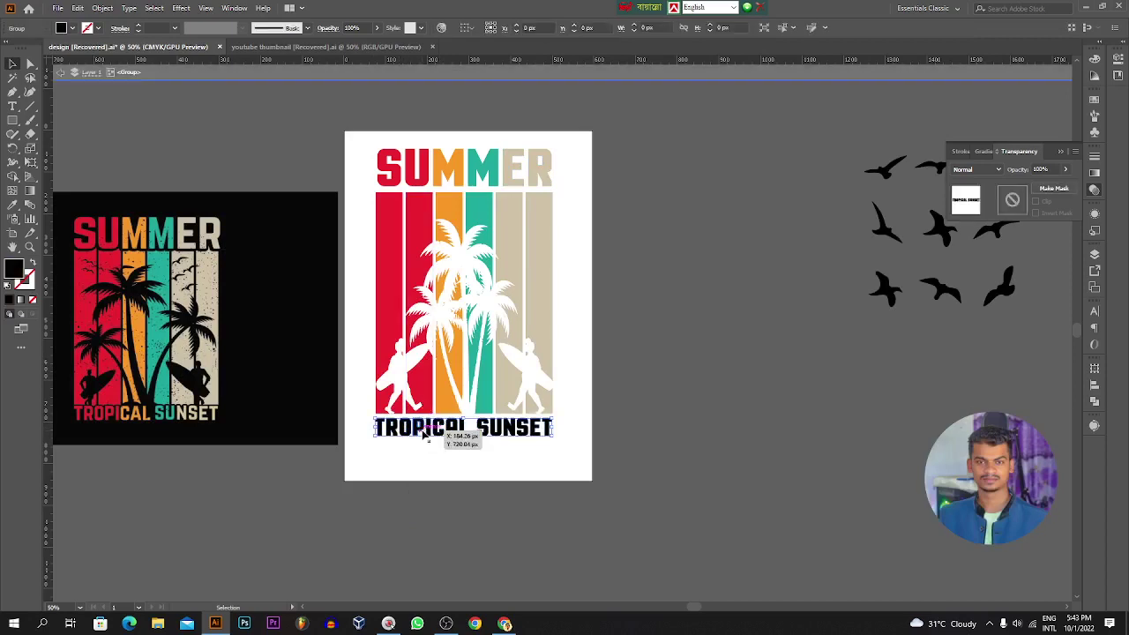
{"action": "double_click", "coordinate": [425, 432]}
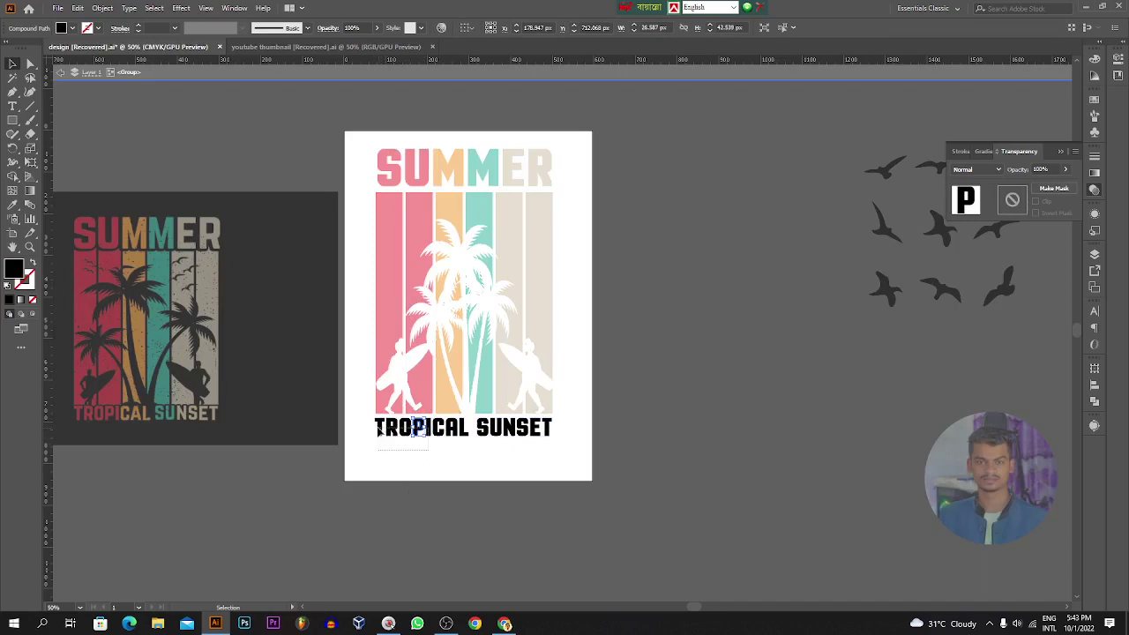
{"action": "left_click_drag", "start_coordinate": [375, 429], "coordinate": [432, 414]}
{"action": "left_click", "coordinate": [11, 204]}
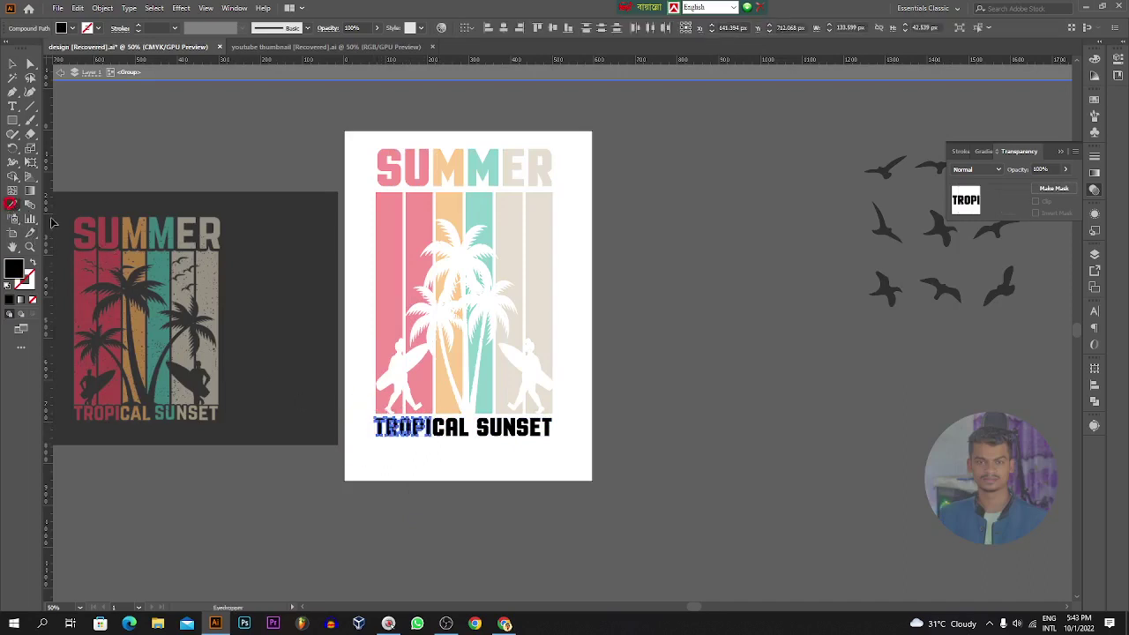
{"action": "left_click", "coordinate": [389, 314]}
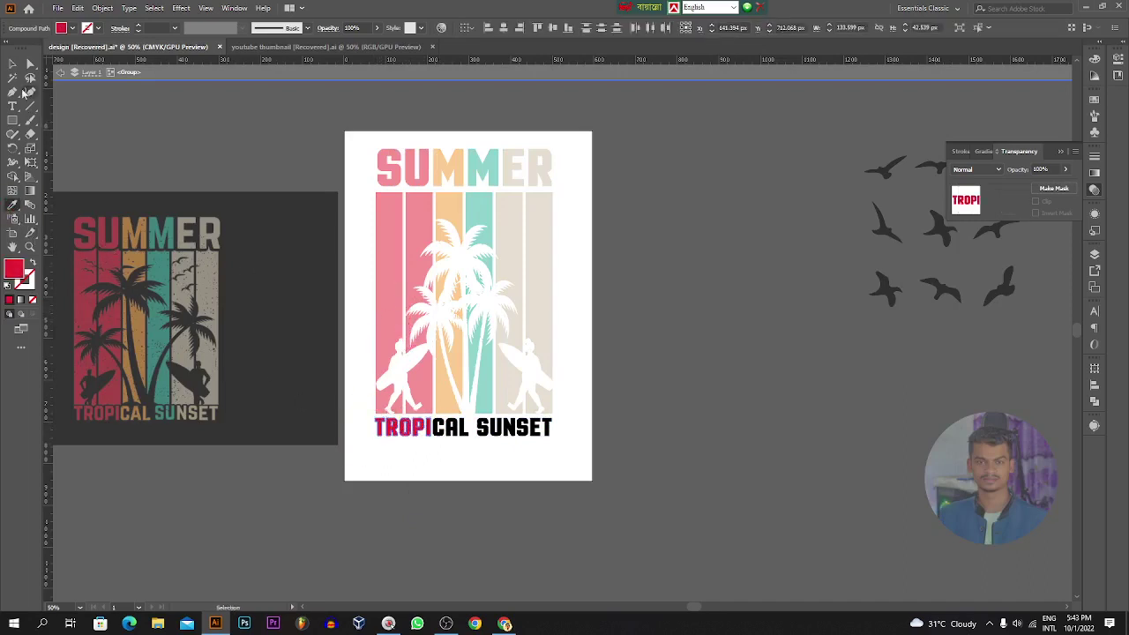
Recolor the letters CAL in TROPICAL with the orange sampled from the stripe above them.
{"action": "key", "text": "v"}
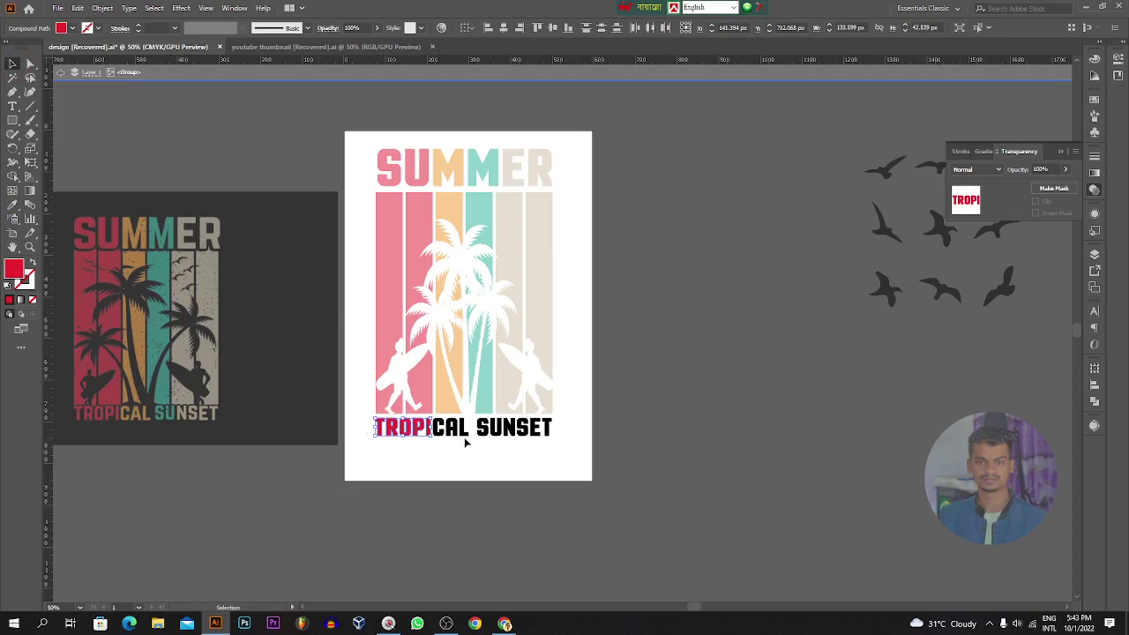
{"action": "left_click", "coordinate": [437, 429]}
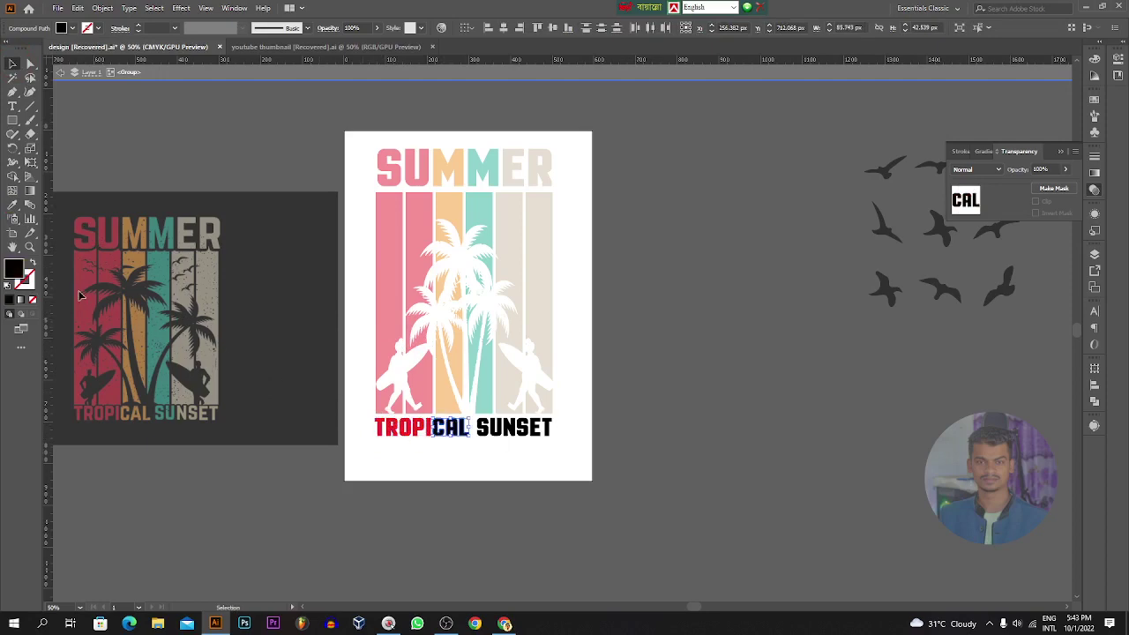
{"action": "left_click", "coordinate": [11, 205]}
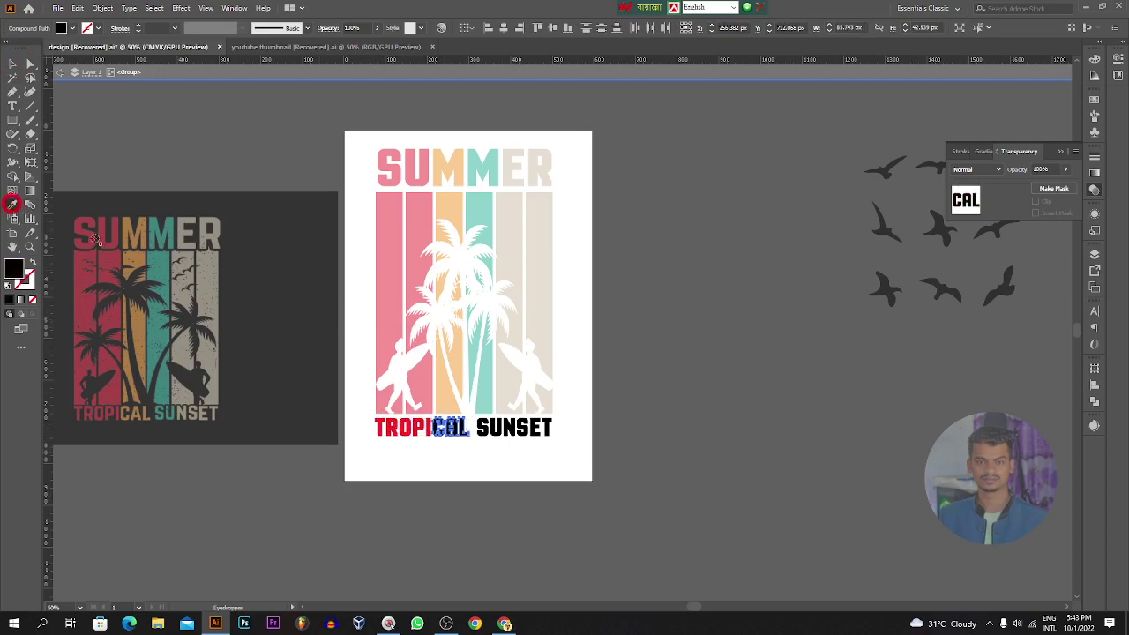
{"action": "left_click", "coordinate": [444, 399]}
Recolor the letters SU in SUNSET with the teal sampled from the stripe above them.
{"action": "key", "text": "v"}
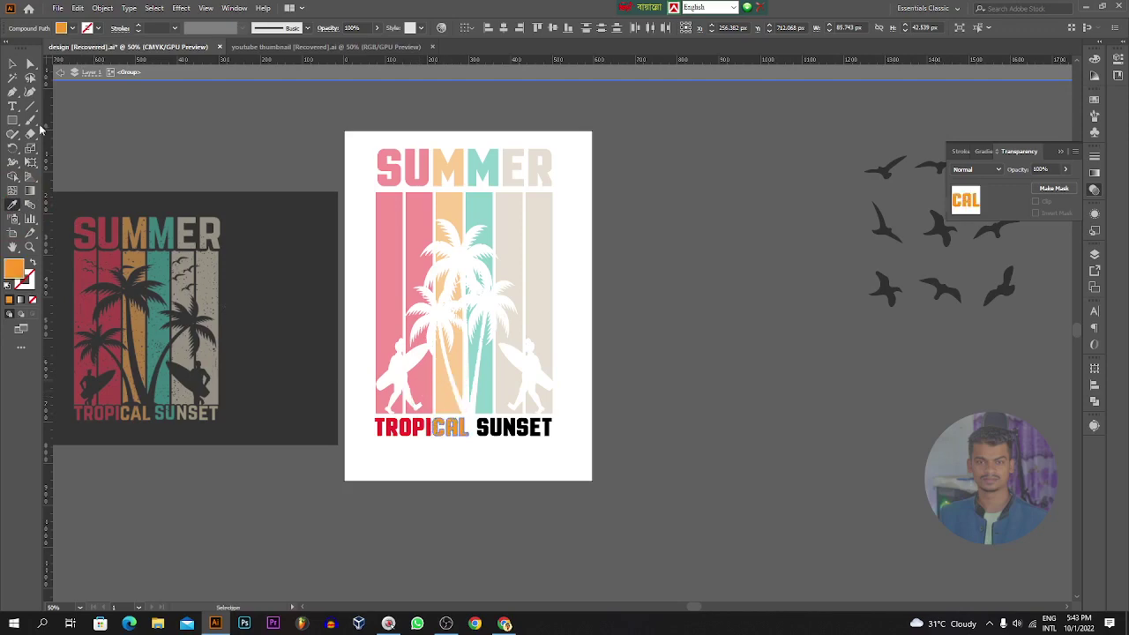
{"action": "left_click", "coordinate": [13, 64]}
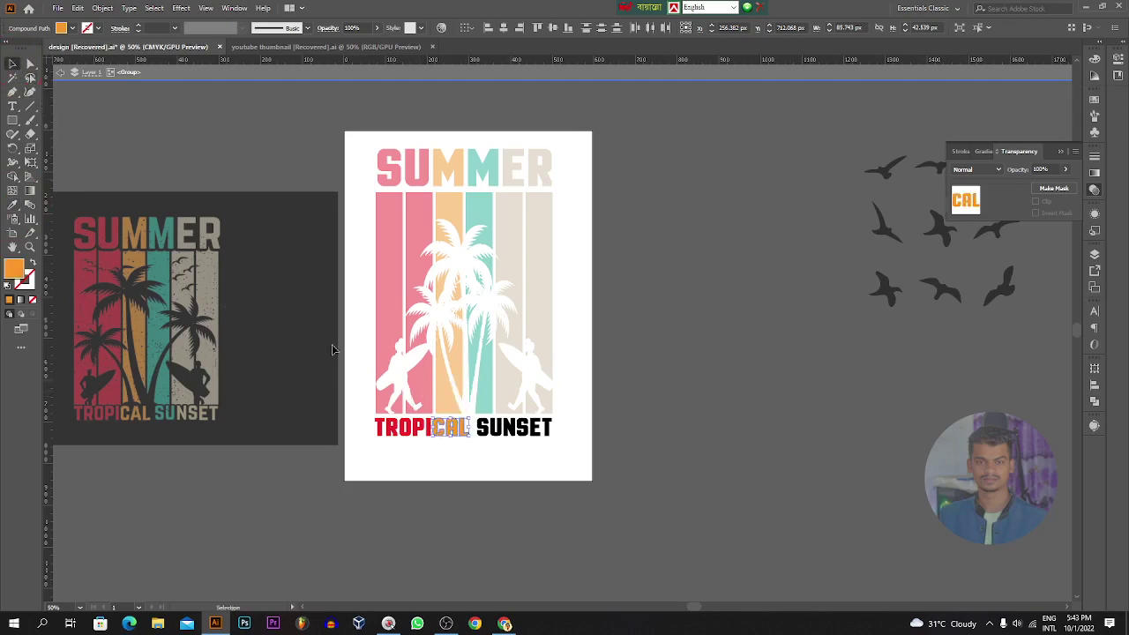
{"action": "left_click", "coordinate": [484, 430]}
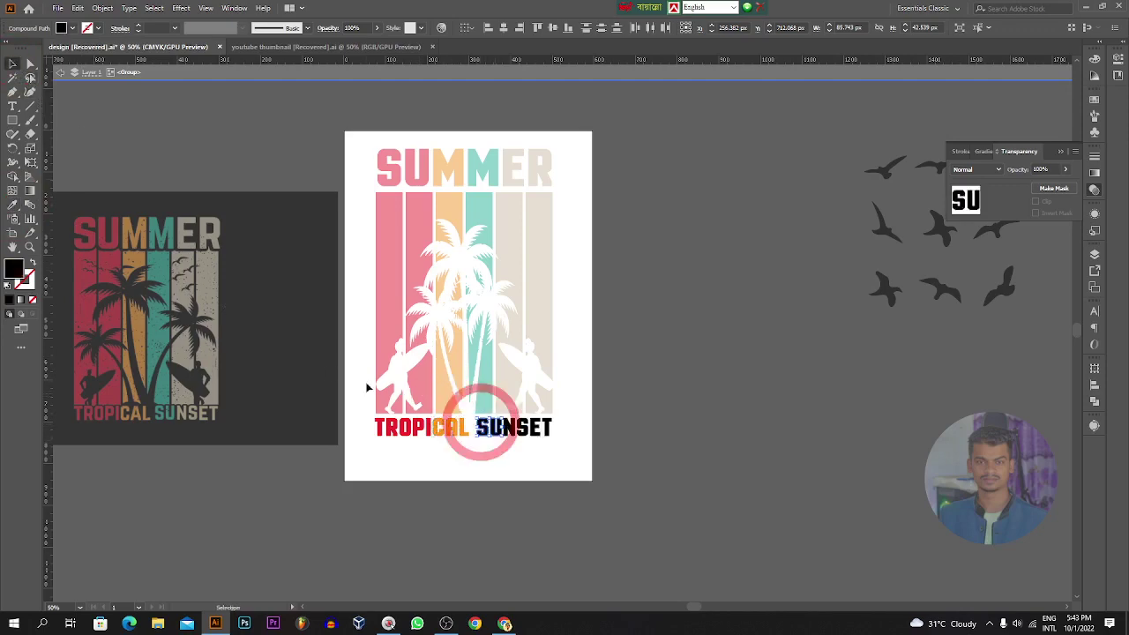
{"action": "left_click", "coordinate": [11, 205]}
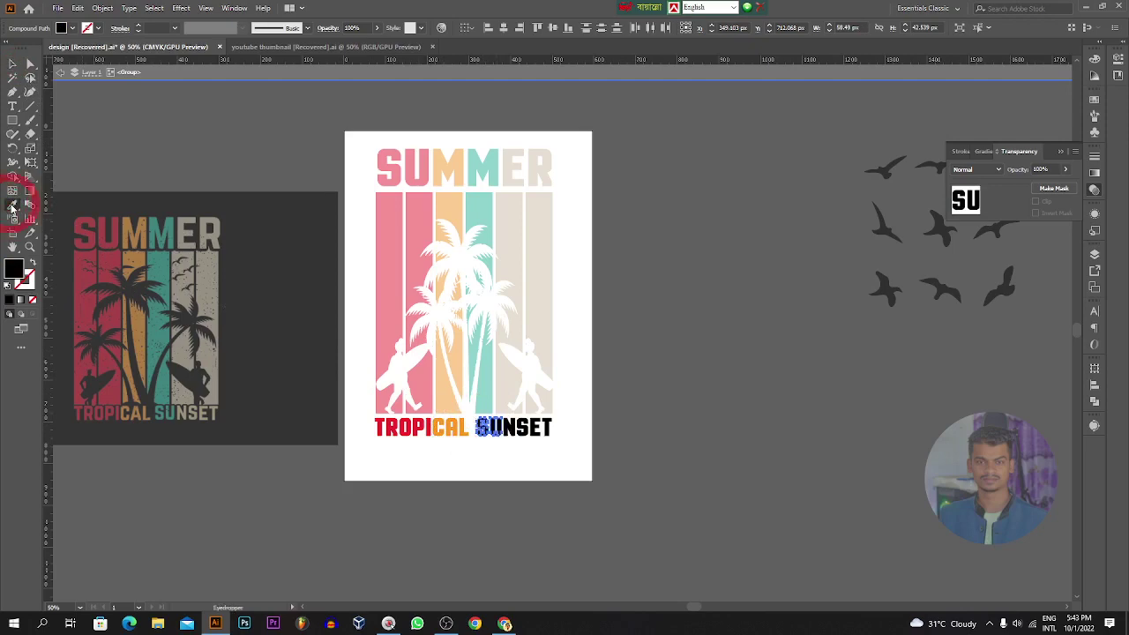
{"action": "left_click", "coordinate": [485, 381]}
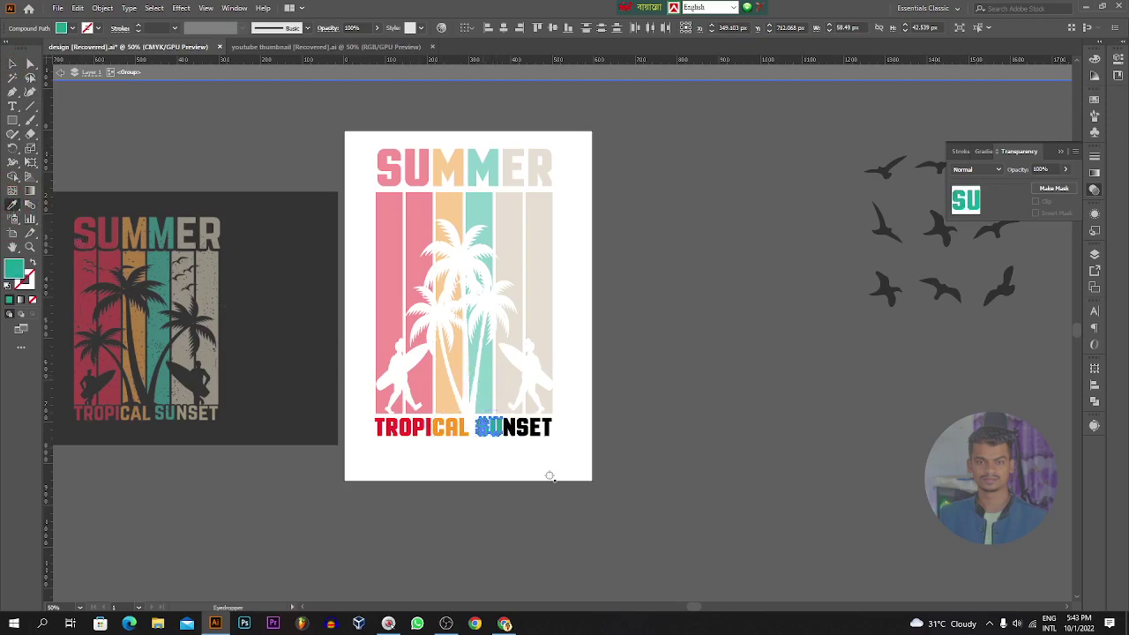
Recolor the letters NSET in SUNSET with the beige stripe's color, and exit the group's isolation.
{"action": "left_click", "coordinate": [13, 63]}
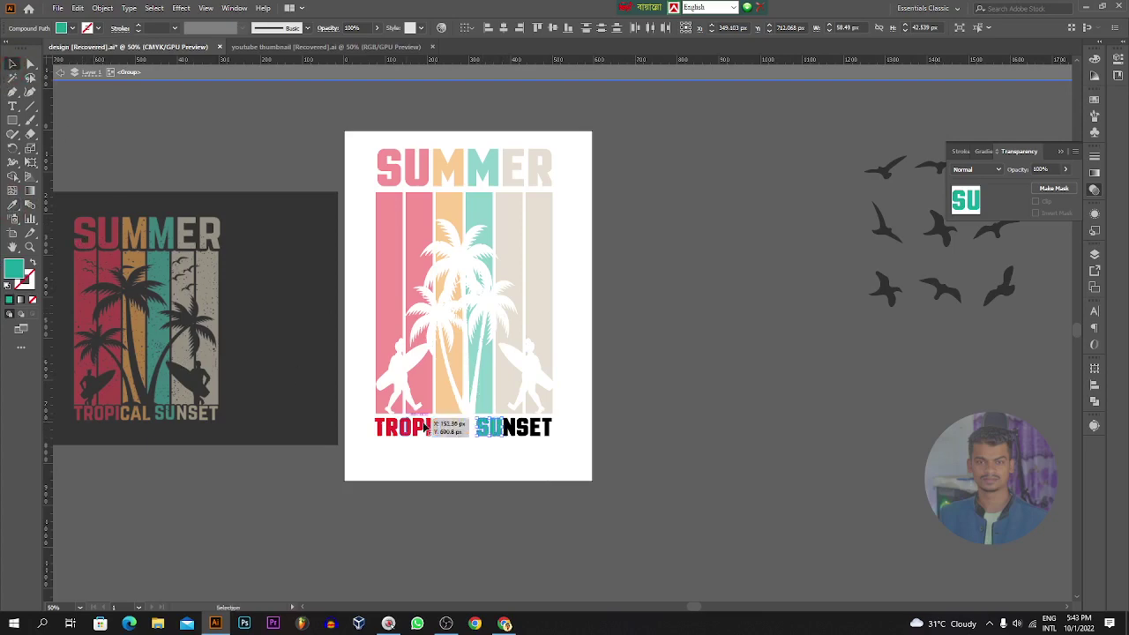
{"action": "left_click", "coordinate": [510, 430]}
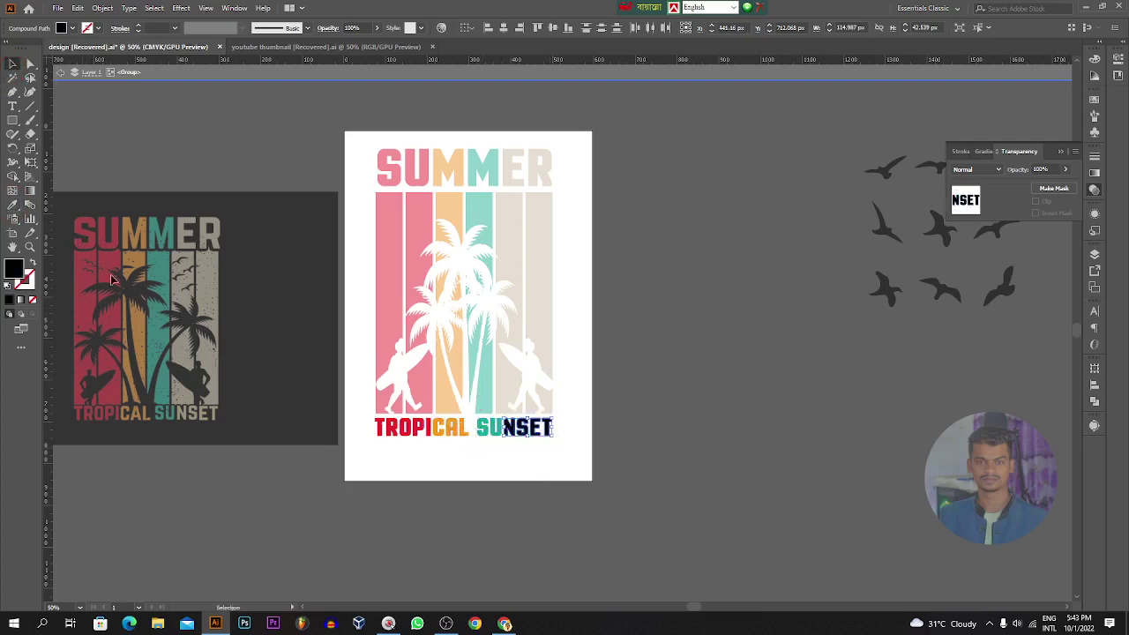
{"action": "left_click", "coordinate": [13, 204]}
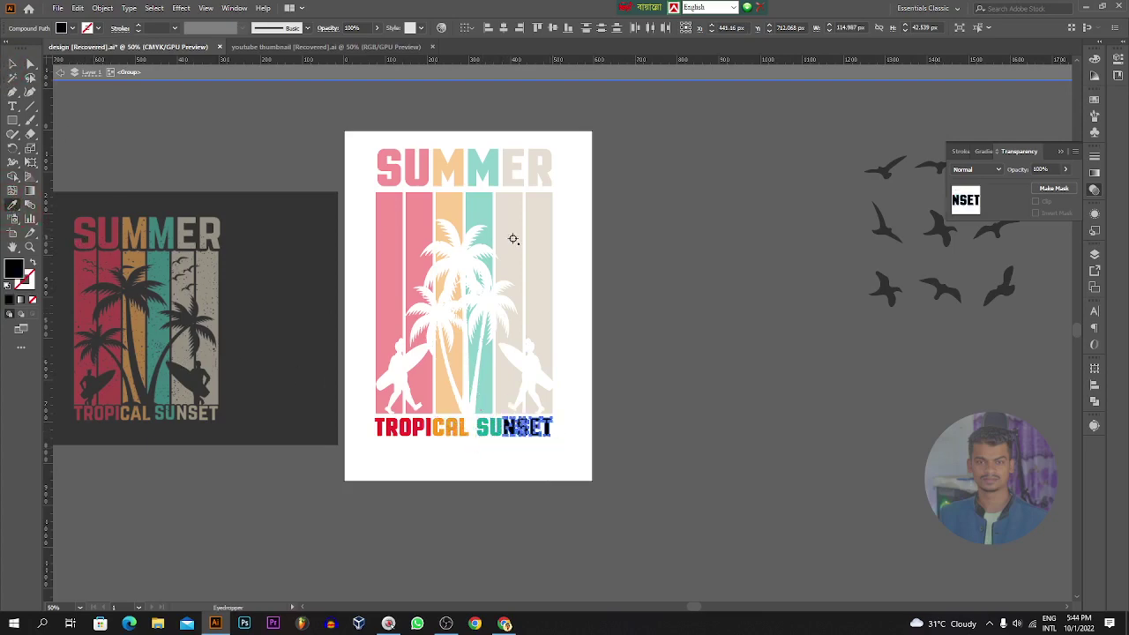
{"action": "left_click", "coordinate": [511, 238]}
{"action": "left_click", "coordinate": [12, 64]}
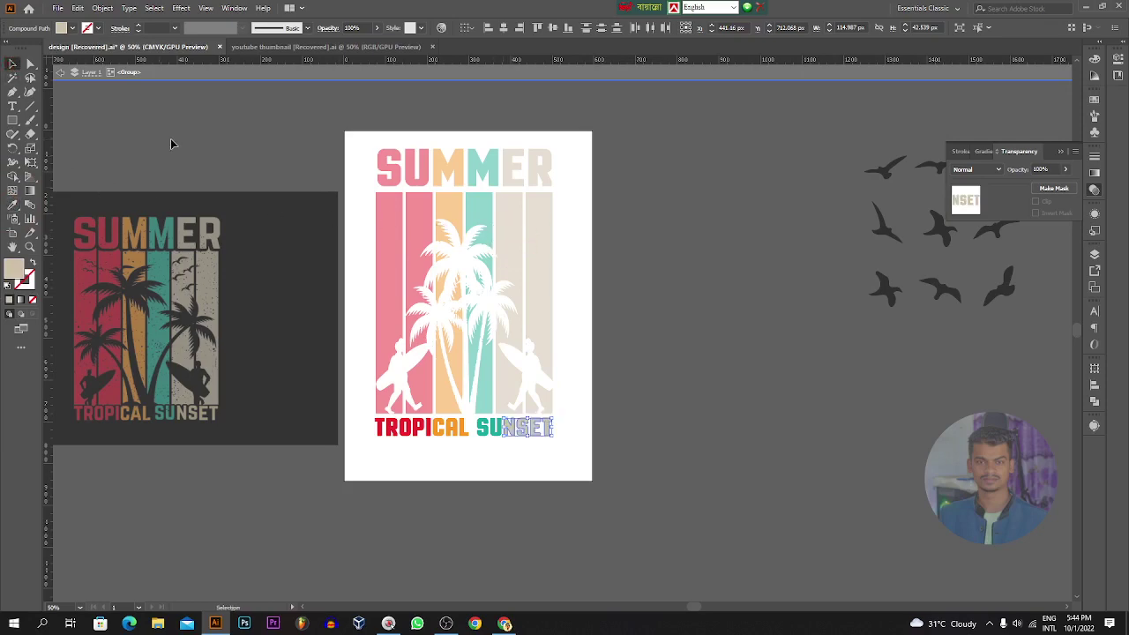
{"action": "left_click", "coordinate": [173, 143]}
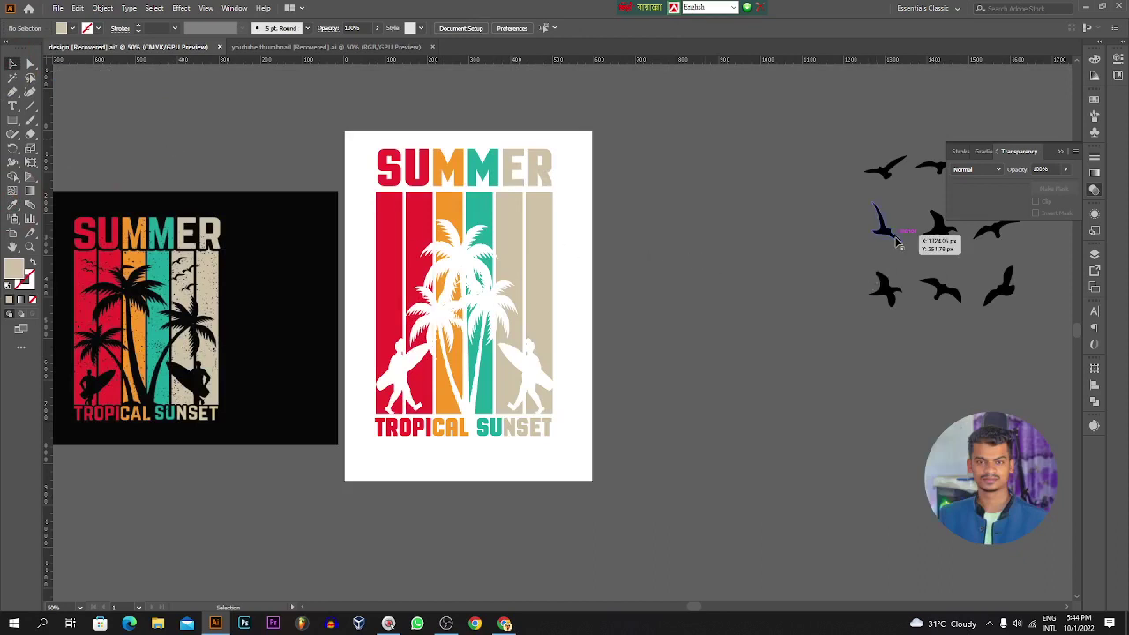
Bring one black bird silhouette to the front over the red stripes' upper end, then shrink and duplicate it into a five-bird flock.
{"action": "left_click_drag", "start_coordinate": [896, 236], "coordinate": [854, 235]}
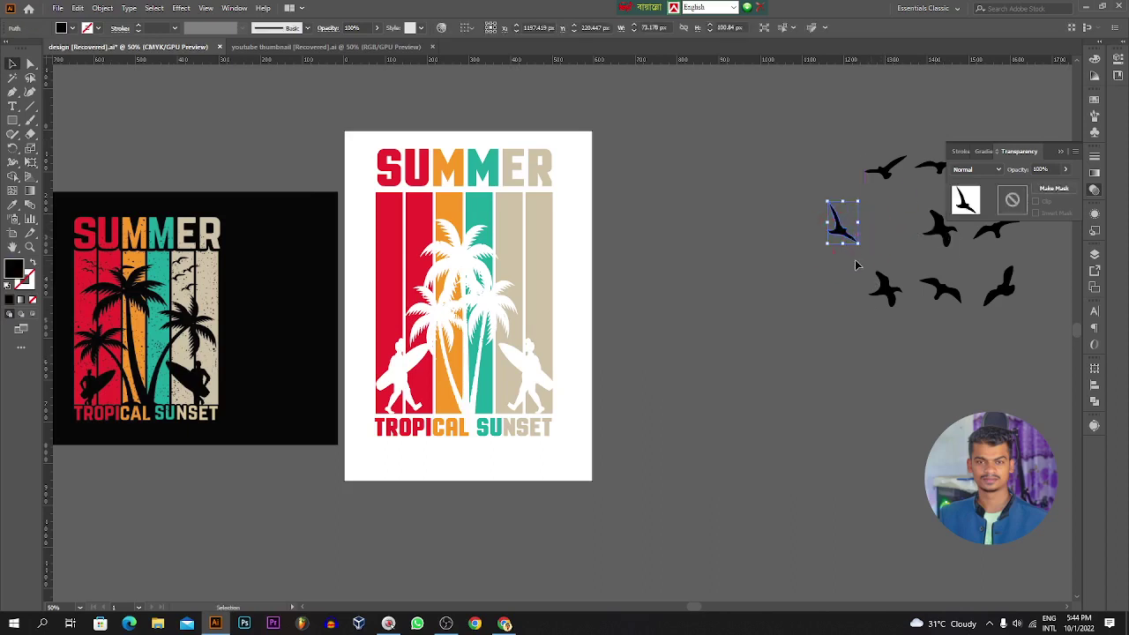
{"action": "scroll", "coordinate": [854, 283], "scroll_direction": "up", "scroll_amount": 4}
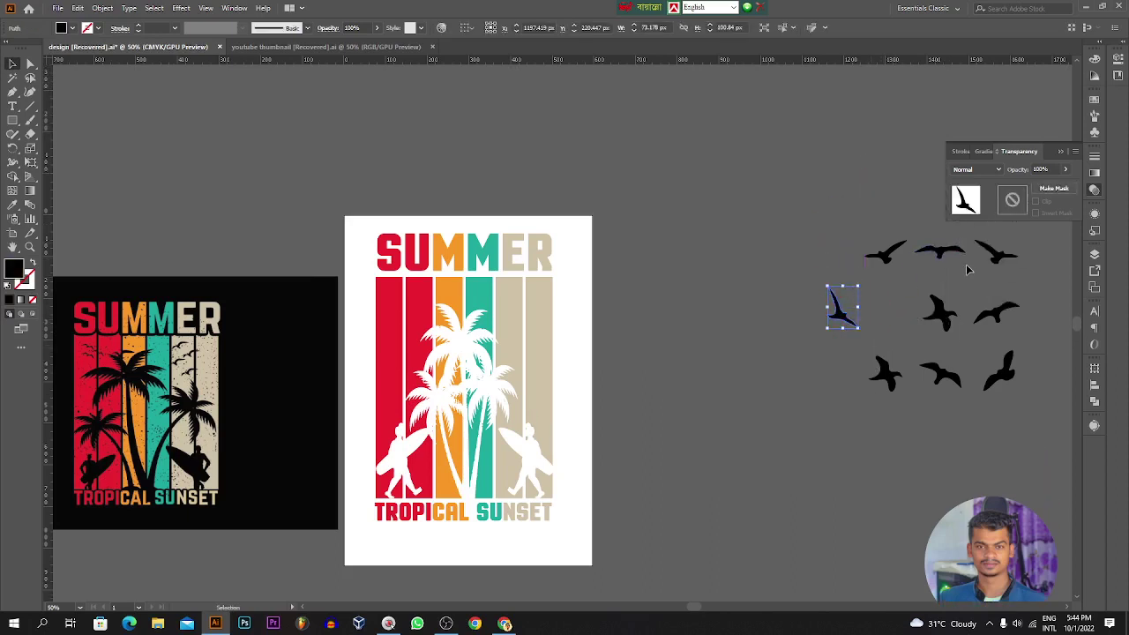
{"action": "left_click_drag", "start_coordinate": [843, 317], "coordinate": [402, 316]}
{"action": "right_click", "coordinate": [402, 316]}
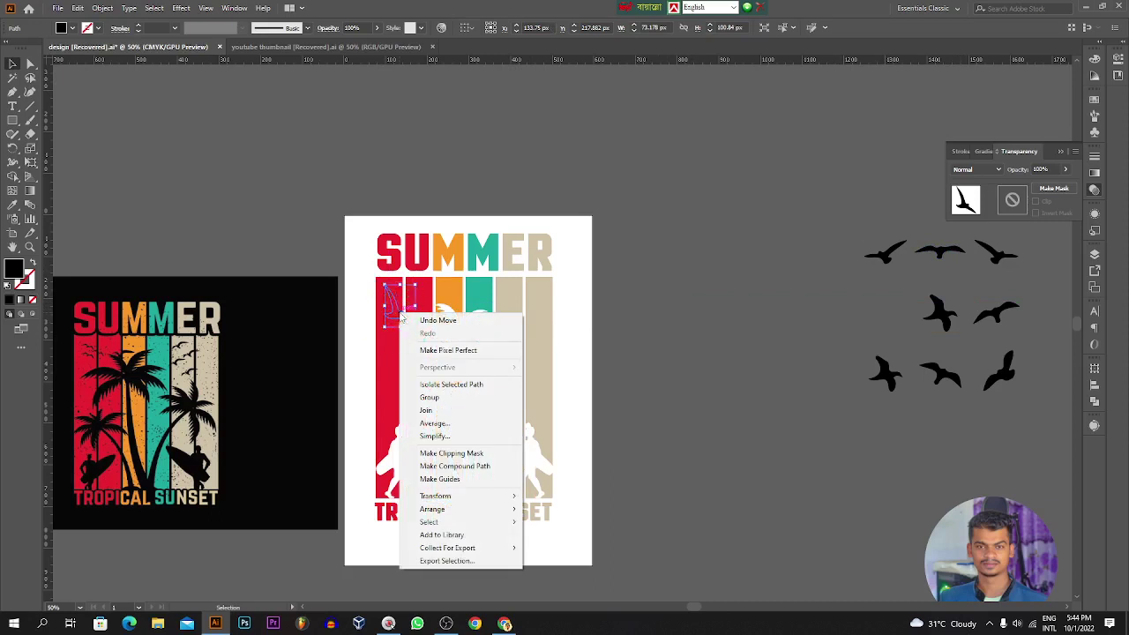
{"action": "left_click", "coordinate": [549, 509]}
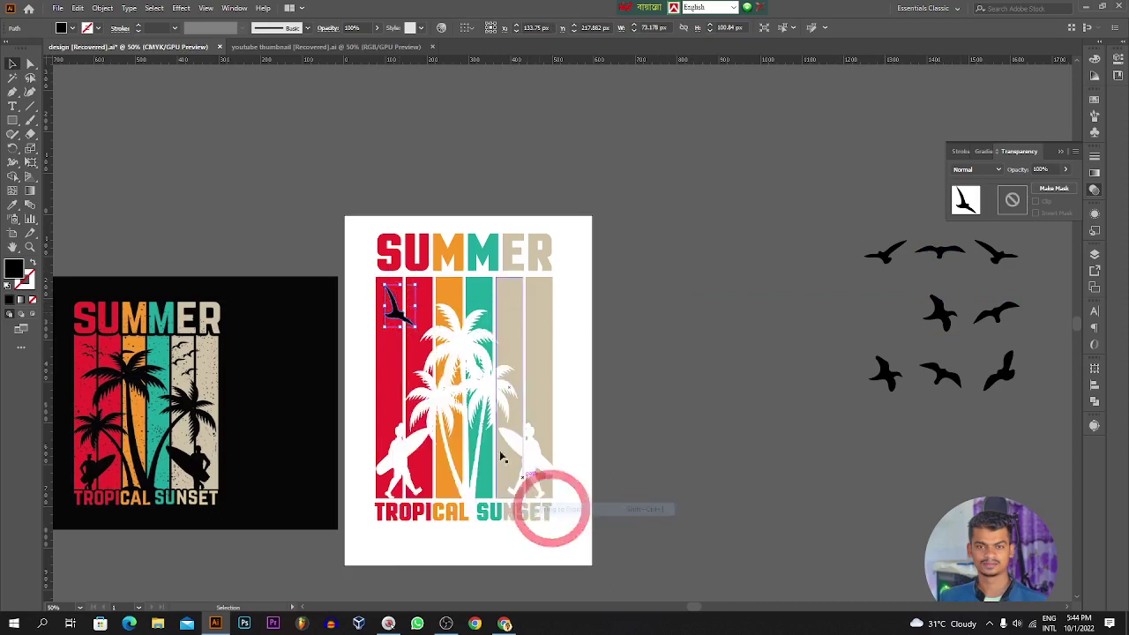
{"action": "left_click_drag", "start_coordinate": [410, 330], "coordinate": [427, 293]}
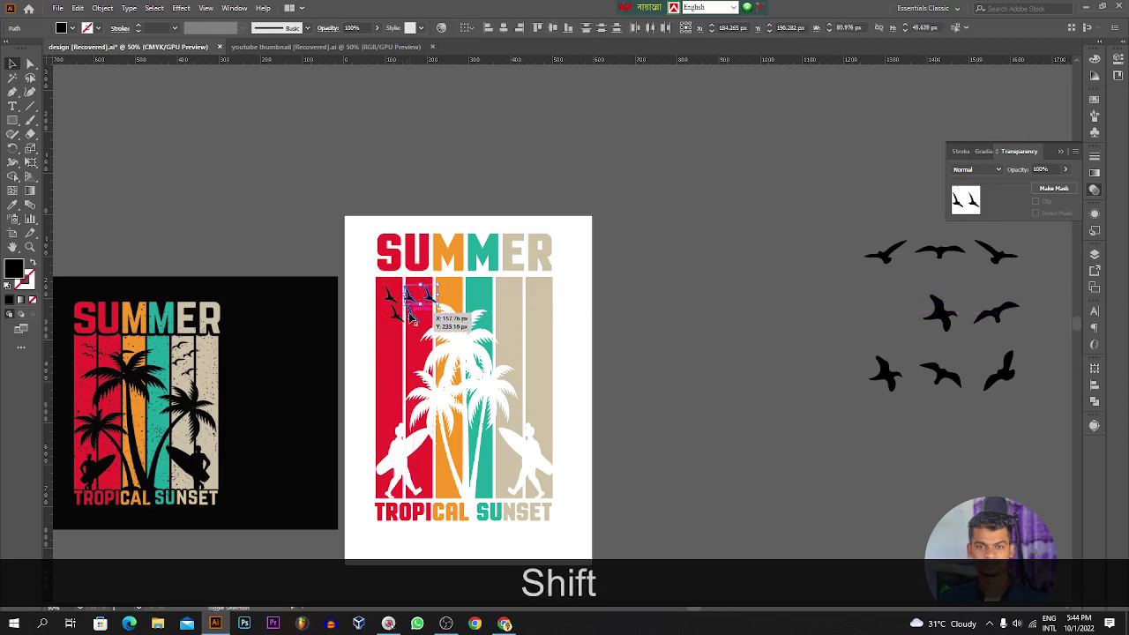
Reflect a copy of the five birds across the vertical axis and place it over the beige stripes at the same height.
{"action": "left_click", "coordinate": [409, 310], "text": "shift"}
{"action": "left_click", "coordinate": [391, 302], "text": "shift"}
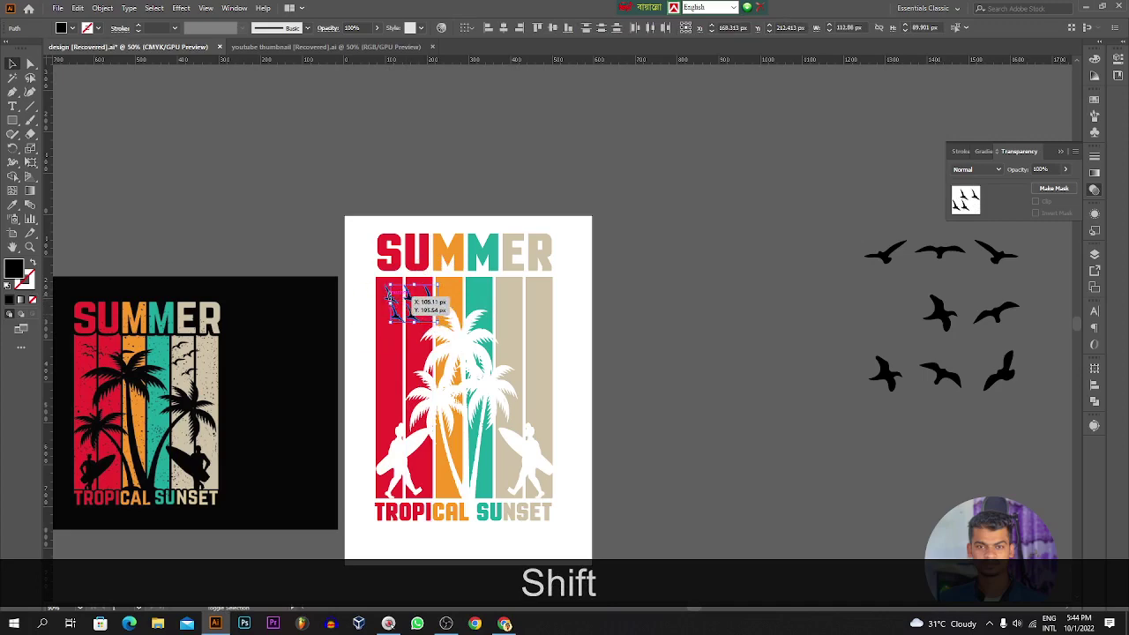
{"action": "left_click", "coordinate": [389, 298], "text": "shift"}
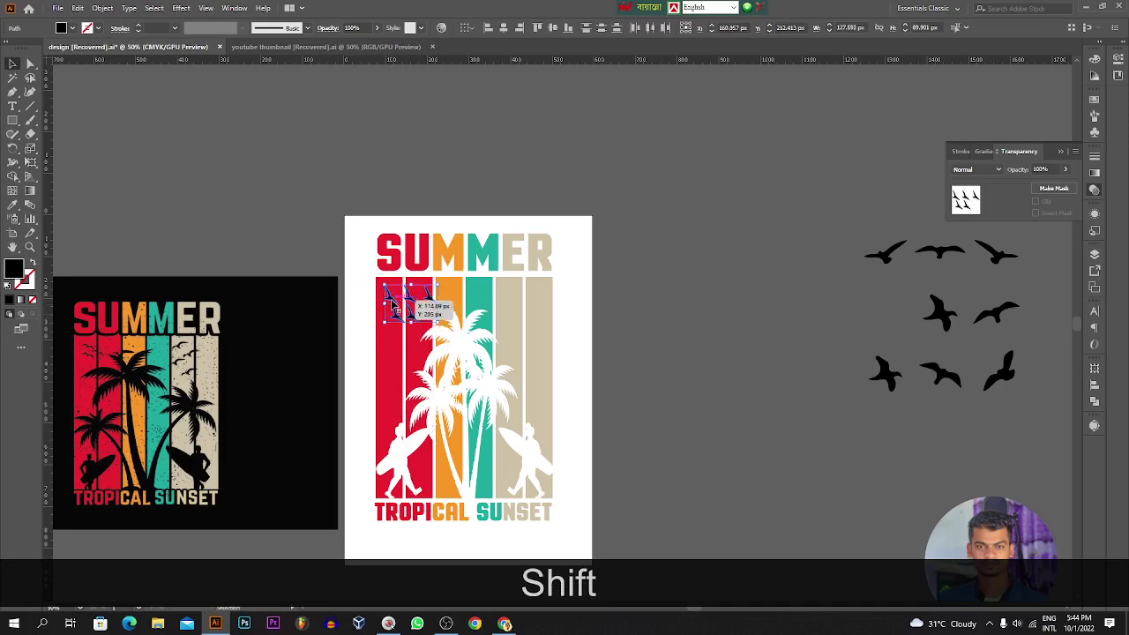
{"action": "right_click", "coordinate": [387, 299]}
{"action": "mouse_move", "coordinate": [463, 470]}
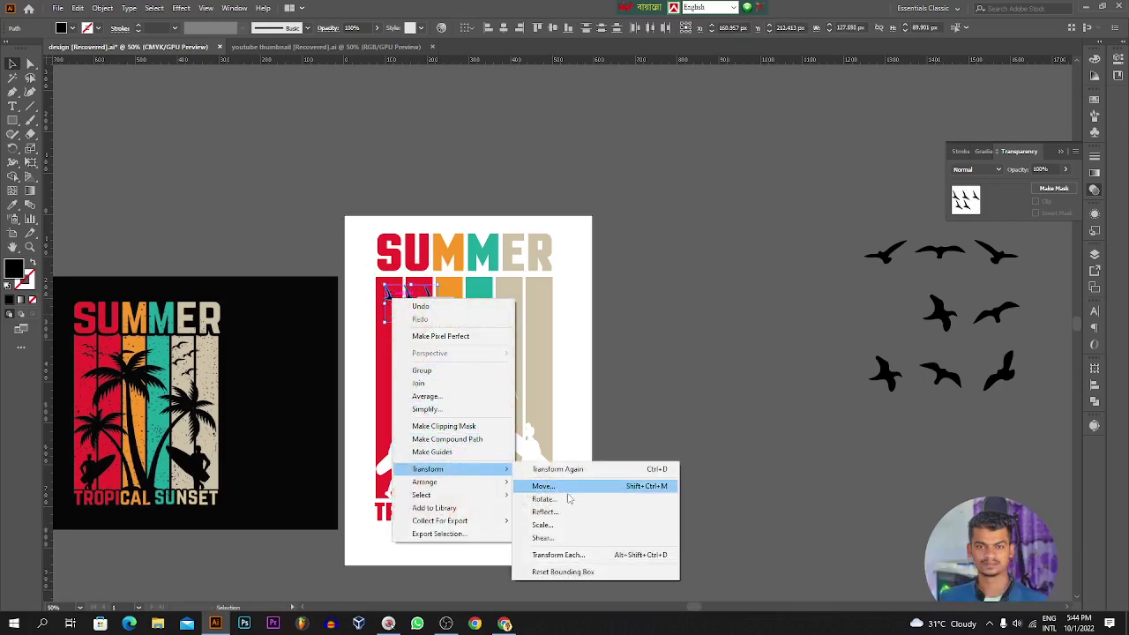
{"action": "left_click", "coordinate": [545, 512]}
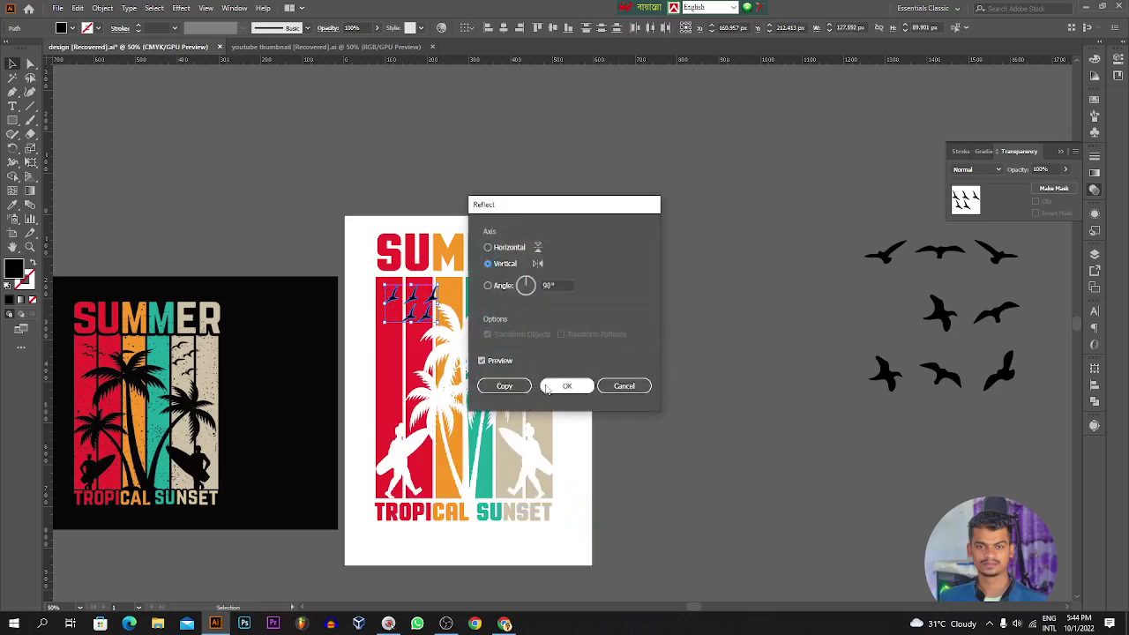
{"action": "left_click", "coordinate": [503, 386]}
{"action": "left_click_drag", "start_coordinate": [434, 316], "coordinate": [529, 326]}
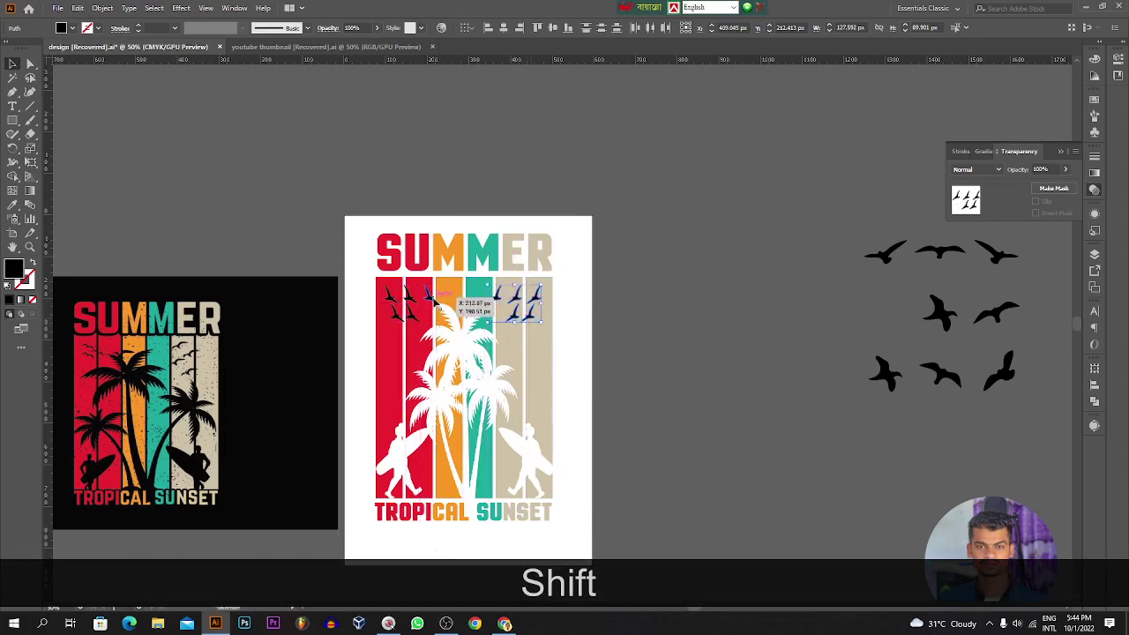
Select the original five birds together with the mirrored flock and cut them all from the artwork.
{"action": "left_click", "coordinate": [391, 300], "text": "shift"}
{"action": "left_click", "coordinate": [390, 299], "text": "shift"}
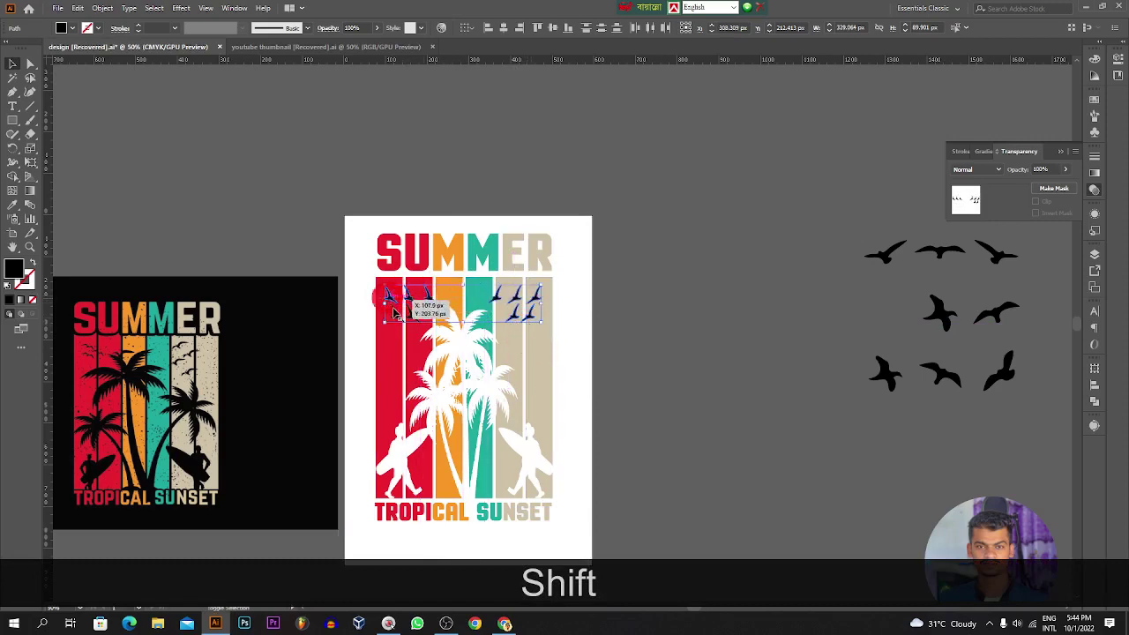
{"action": "left_click", "coordinate": [397, 314], "text": "shift"}
{"action": "left_click", "coordinate": [412, 316], "text": "shift"}
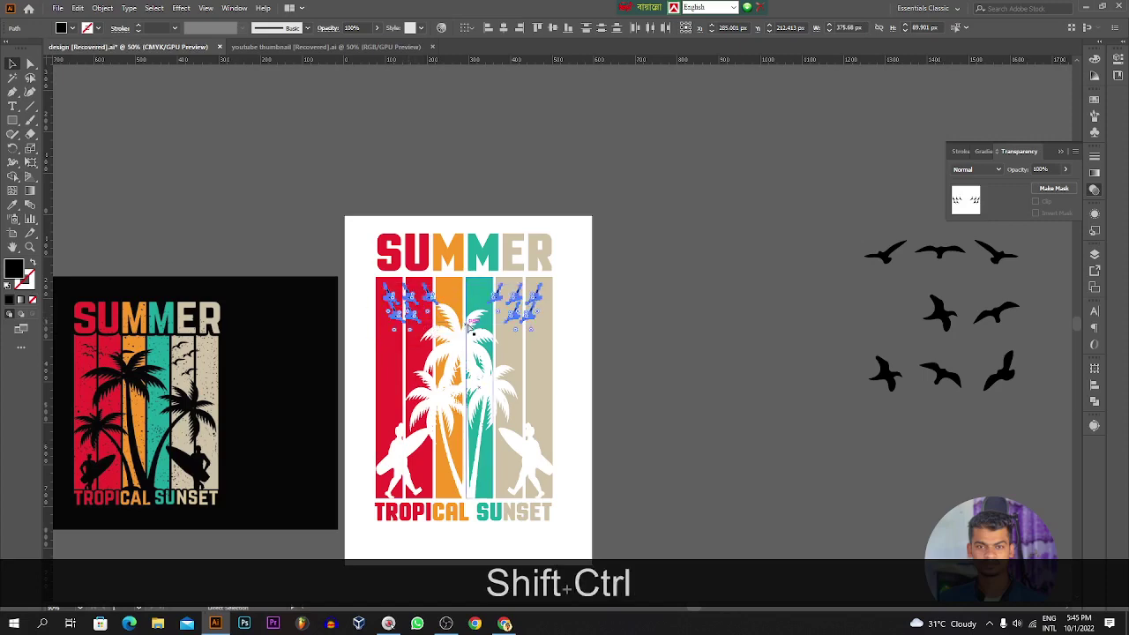
{"action": "key", "text": "ctrl+shift+x"}
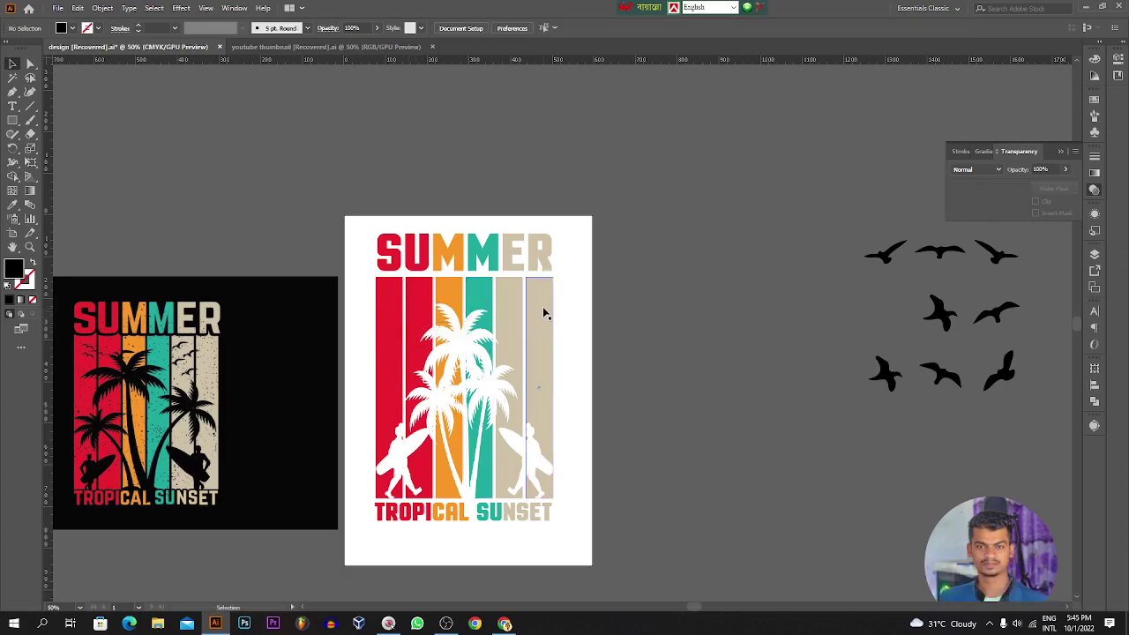
Paste the cut birds in front inside the stripes group's opacity mask, then return to editing the artwork.
{"action": "left_click", "coordinate": [544, 313]}
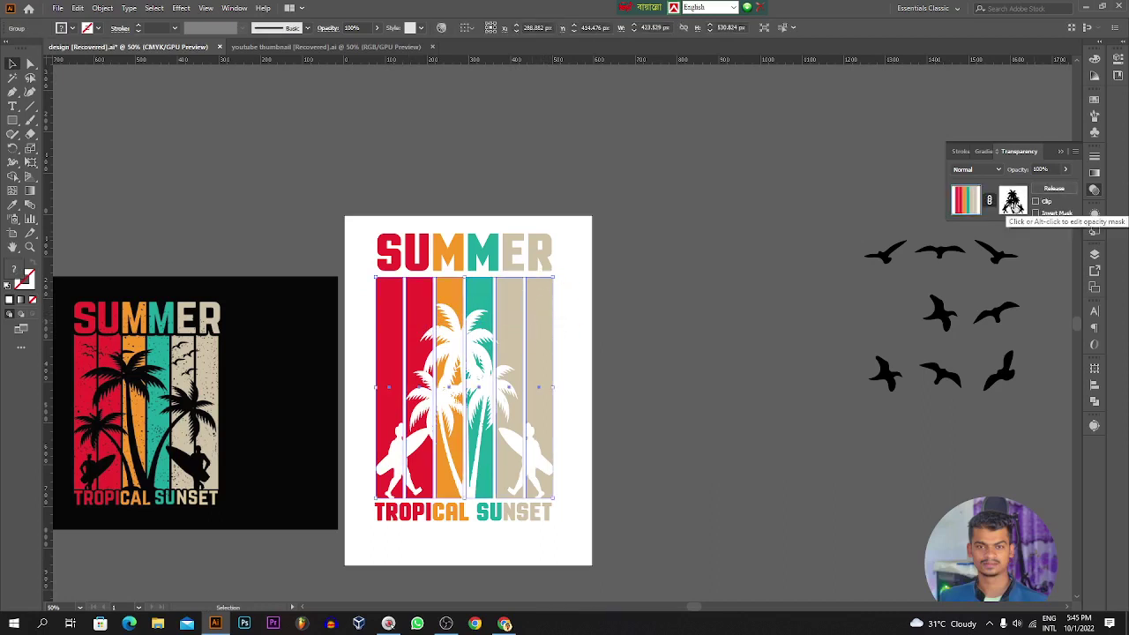
{"action": "left_click", "coordinate": [1012, 201]}
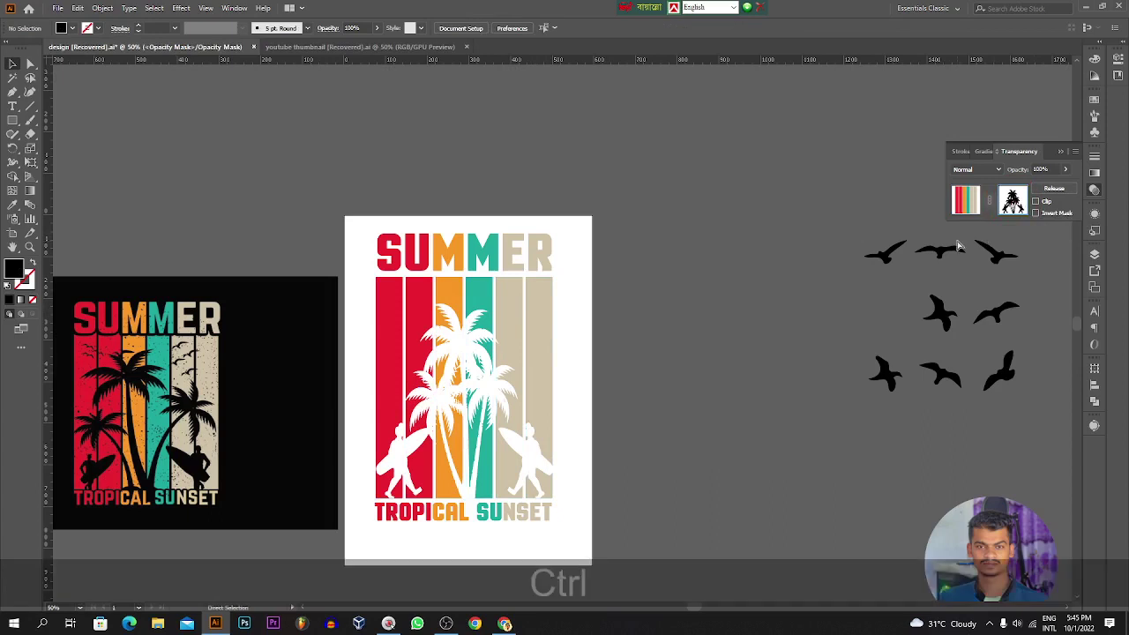
{"action": "key", "text": "ctrl+f"}
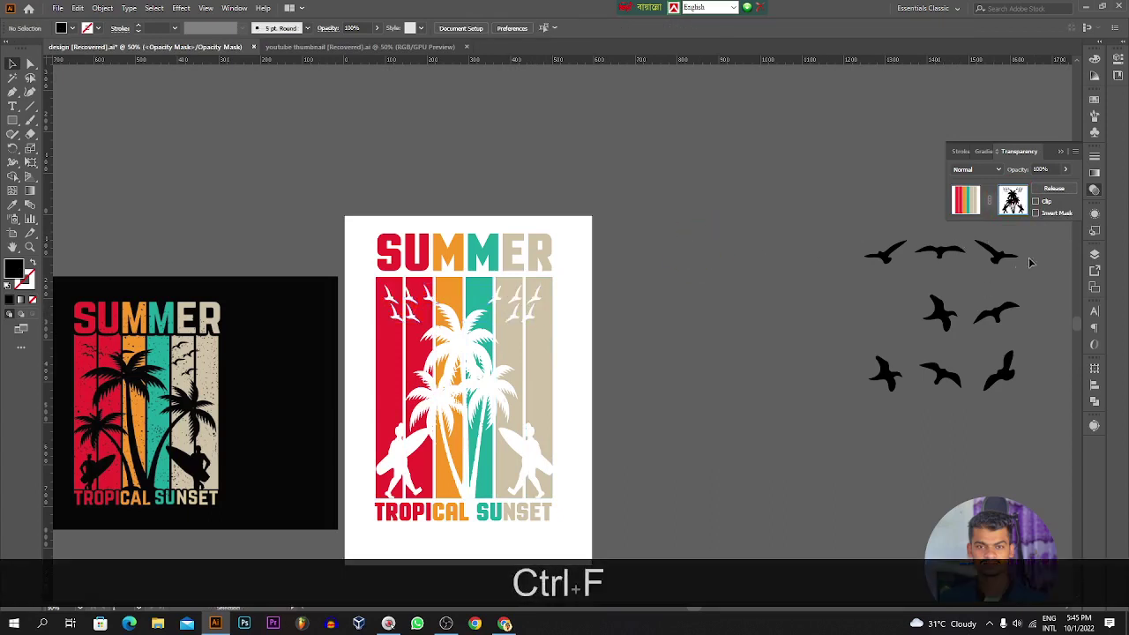
{"action": "left_click", "coordinate": [965, 201]}
{"action": "left_click", "coordinate": [751, 227]}
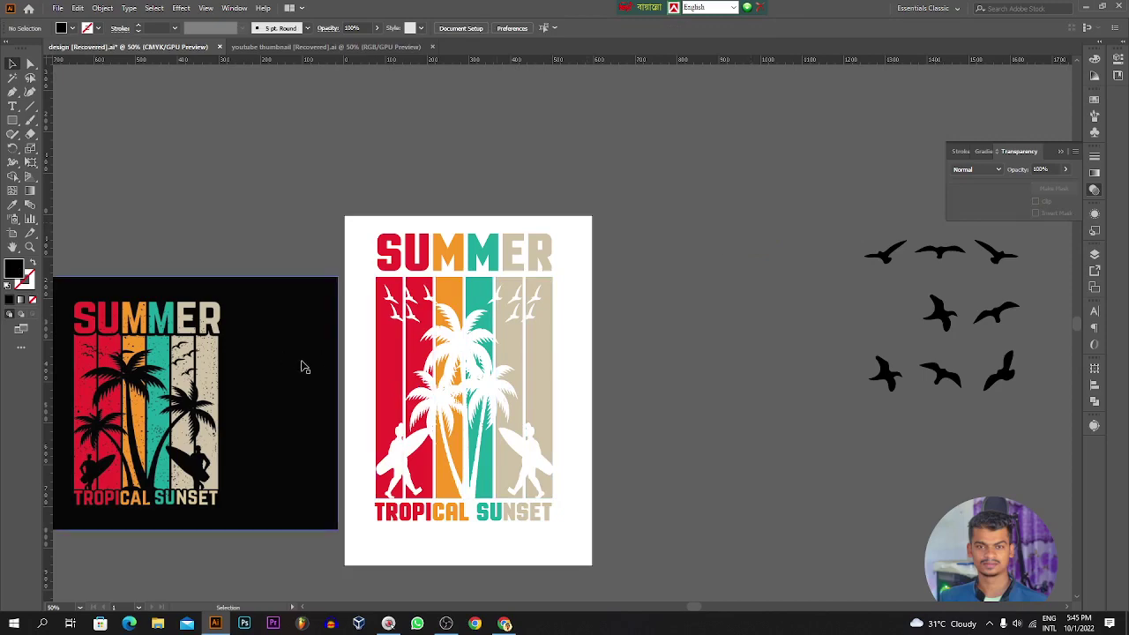
Nudge the SUMMER lettering straight down to about Y 106 px so it meets the upper edge of the stripes.
{"action": "left_click_drag", "start_coordinate": [300, 369], "coordinate": [376, 328]}
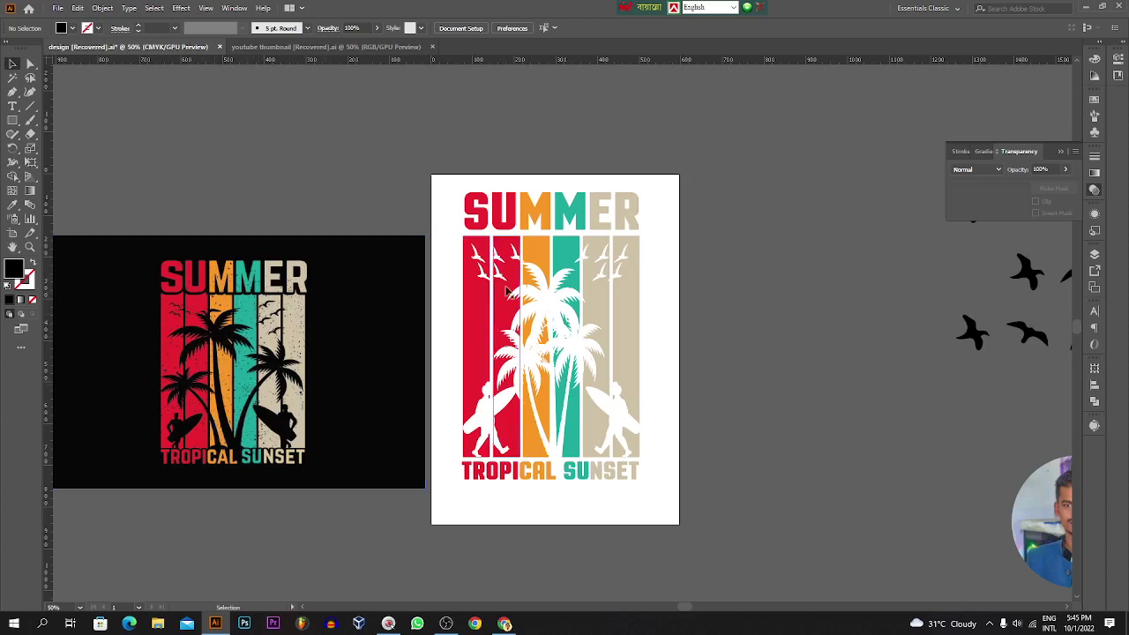
{"action": "key", "text": "space"}
{"action": "left_click_drag", "start_coordinate": [471, 293], "coordinate": [416, 300]}
{"action": "left_click", "coordinate": [506, 220]}
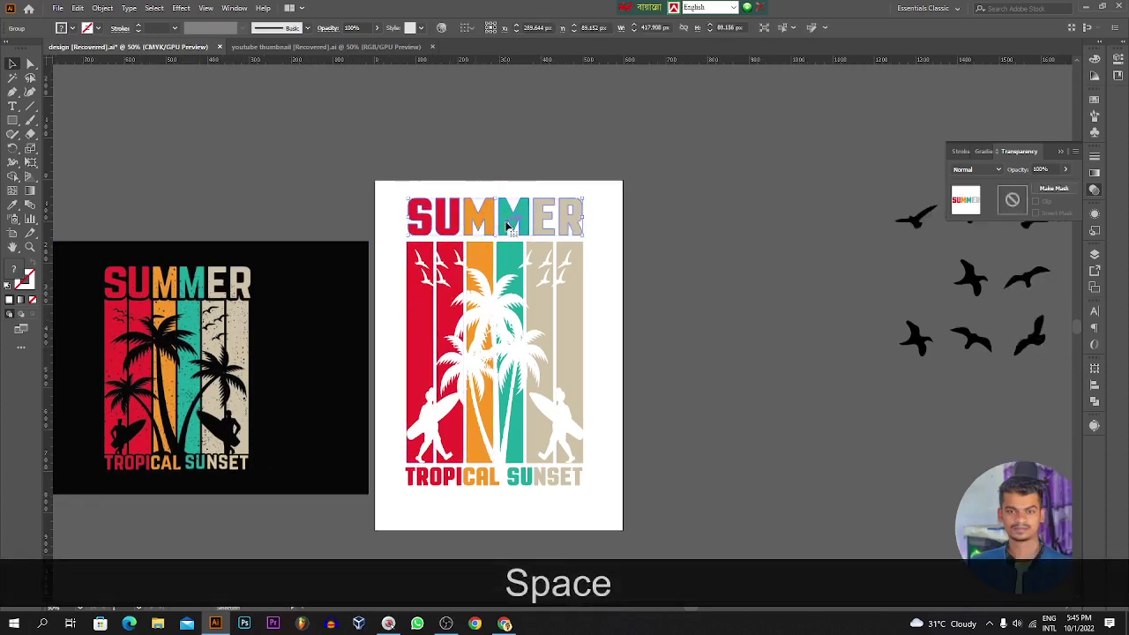
{"action": "left_click", "coordinate": [508, 222]}
{"action": "key", "text": "Down"}
{"action": "key", "text": "Down"}
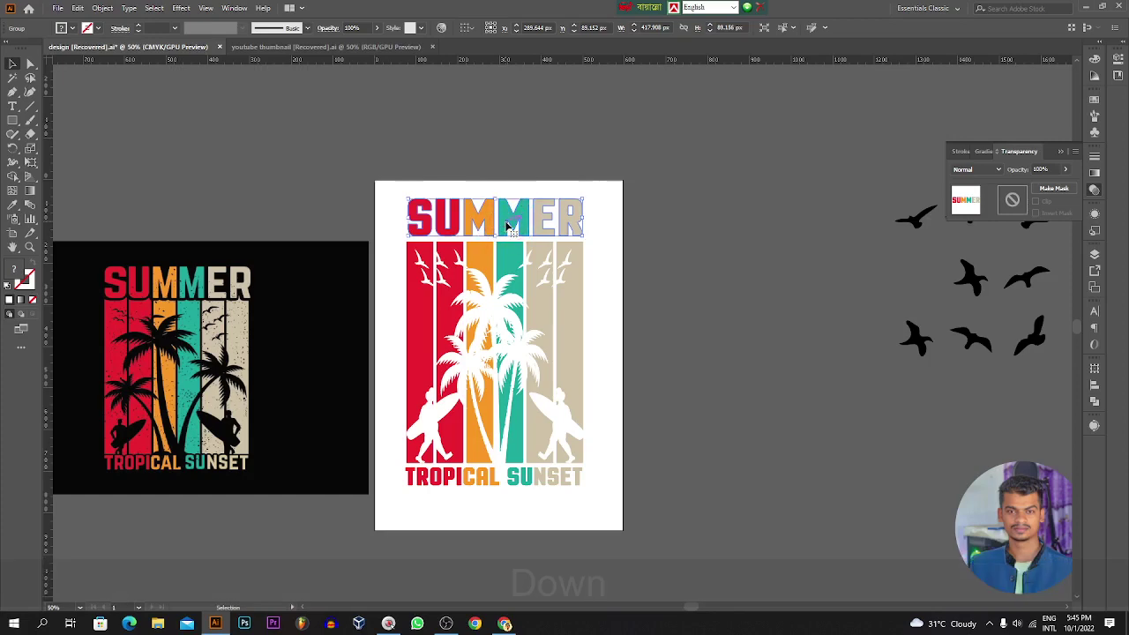
{"action": "key", "text": "Down"}
{"action": "key", "text": "Down"}
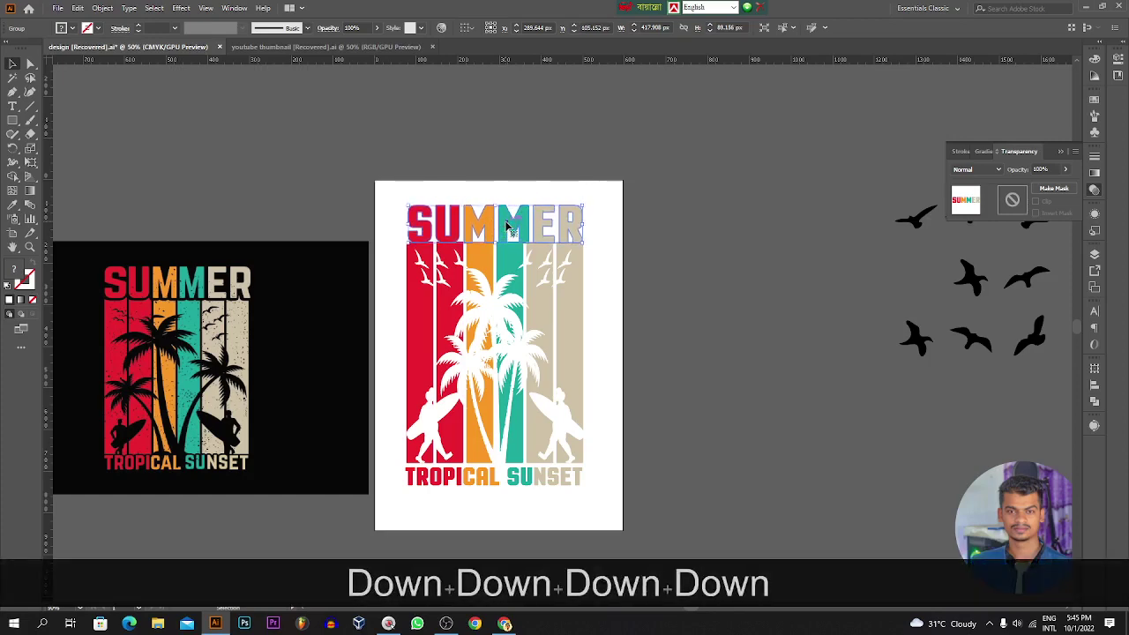
{"action": "key", "text": "Up"}
{"action": "key", "text": "Down"}
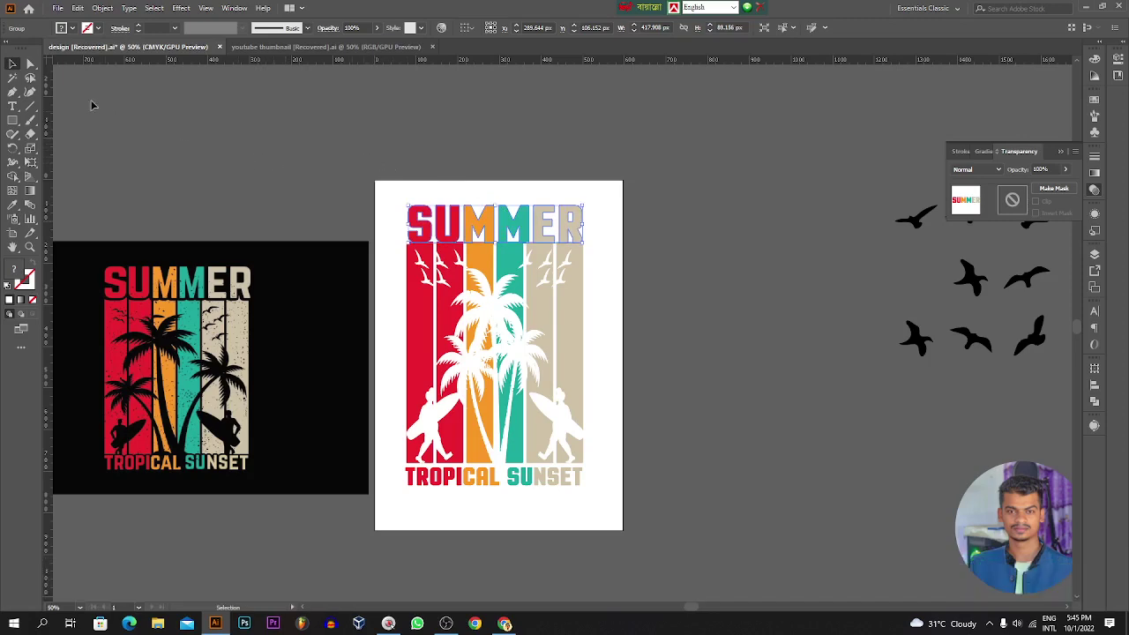
{"action": "left_click", "coordinate": [101, 8]}
{"action": "left_click", "coordinate": [307, 143]}
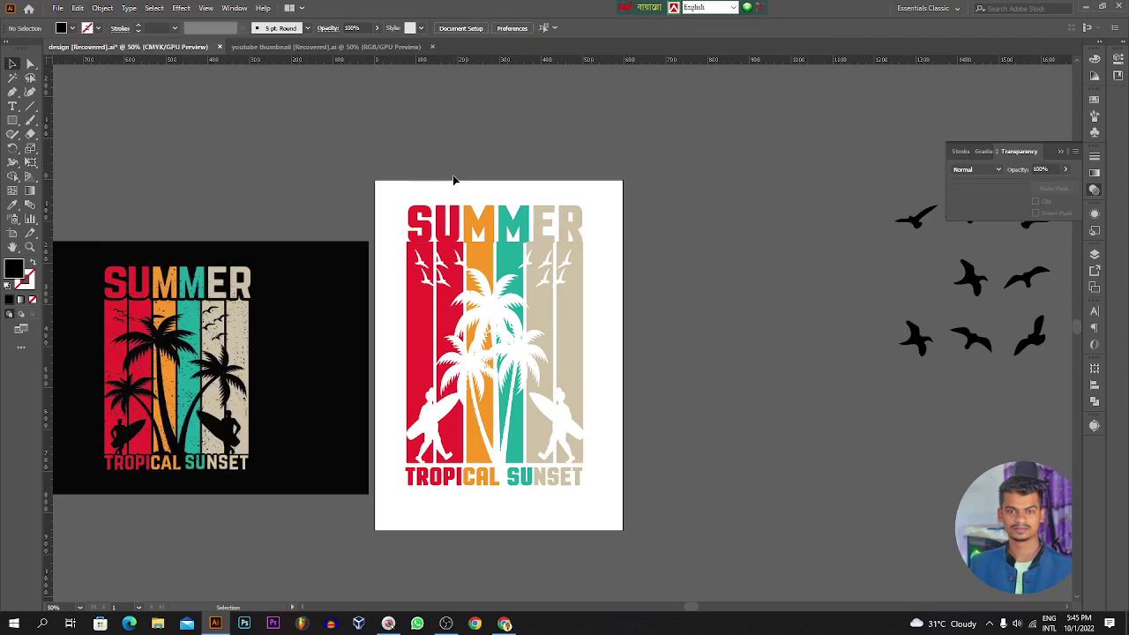
{"action": "left_click", "coordinate": [482, 216]}
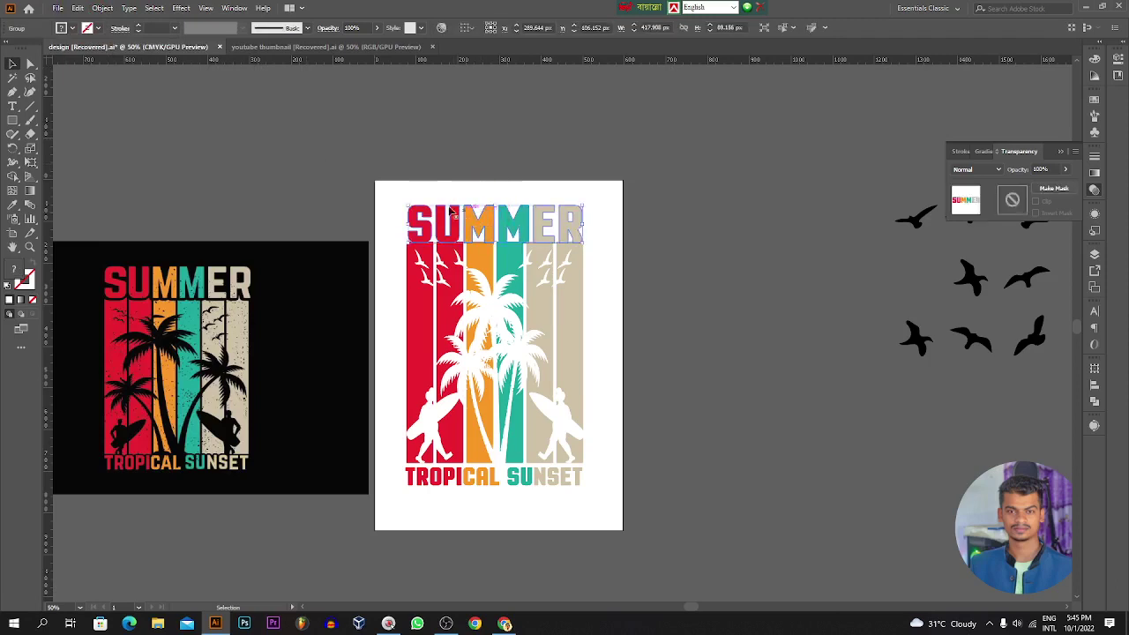
{"action": "left_click", "coordinate": [101, 9]}
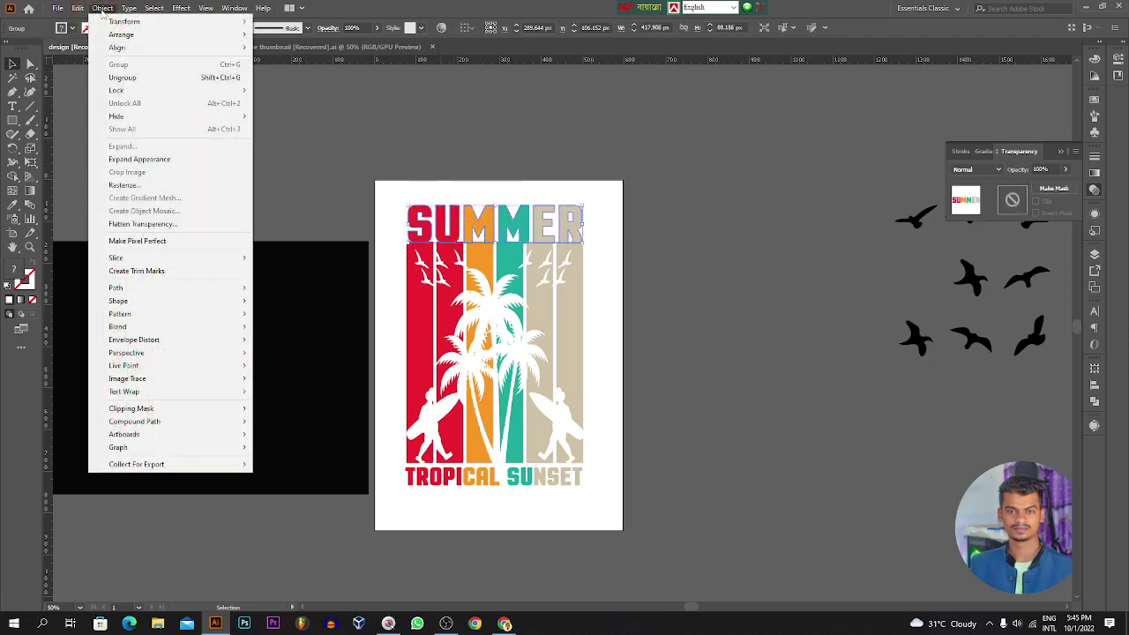
{"action": "mouse_move", "coordinate": [176, 289]}
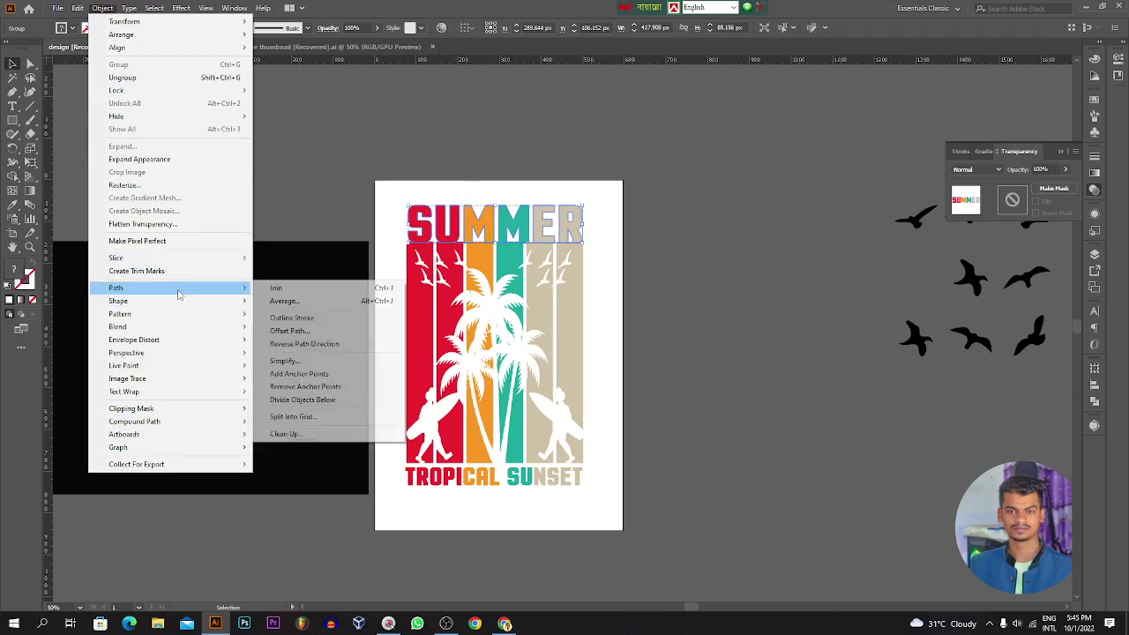
{"action": "left_click", "coordinate": [291, 333]}
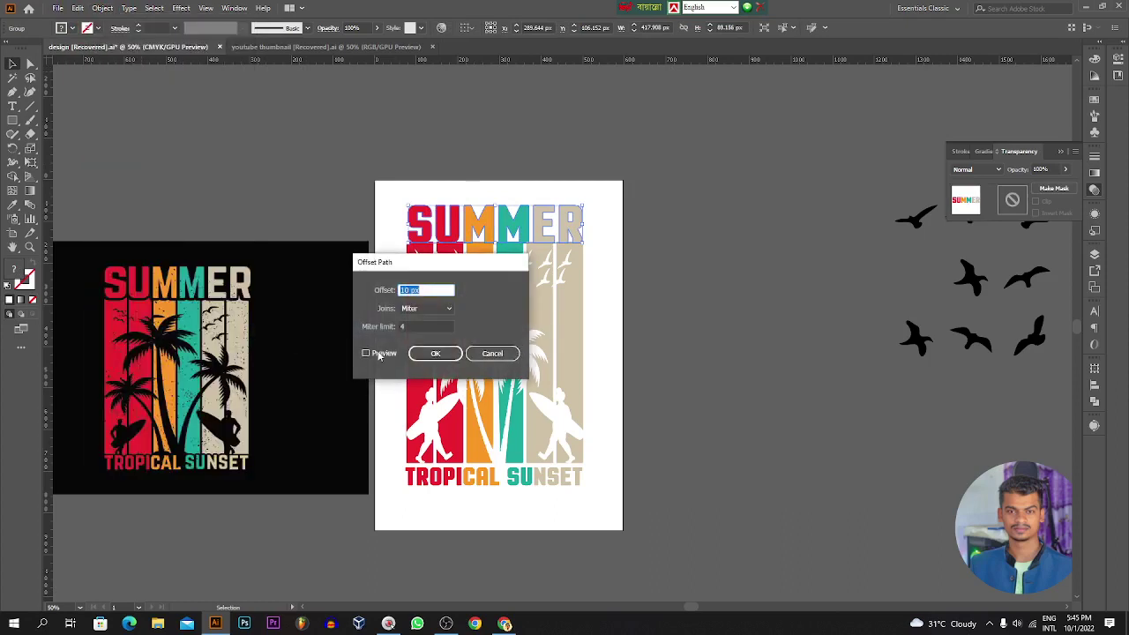
{"action": "left_click", "coordinate": [380, 355]}
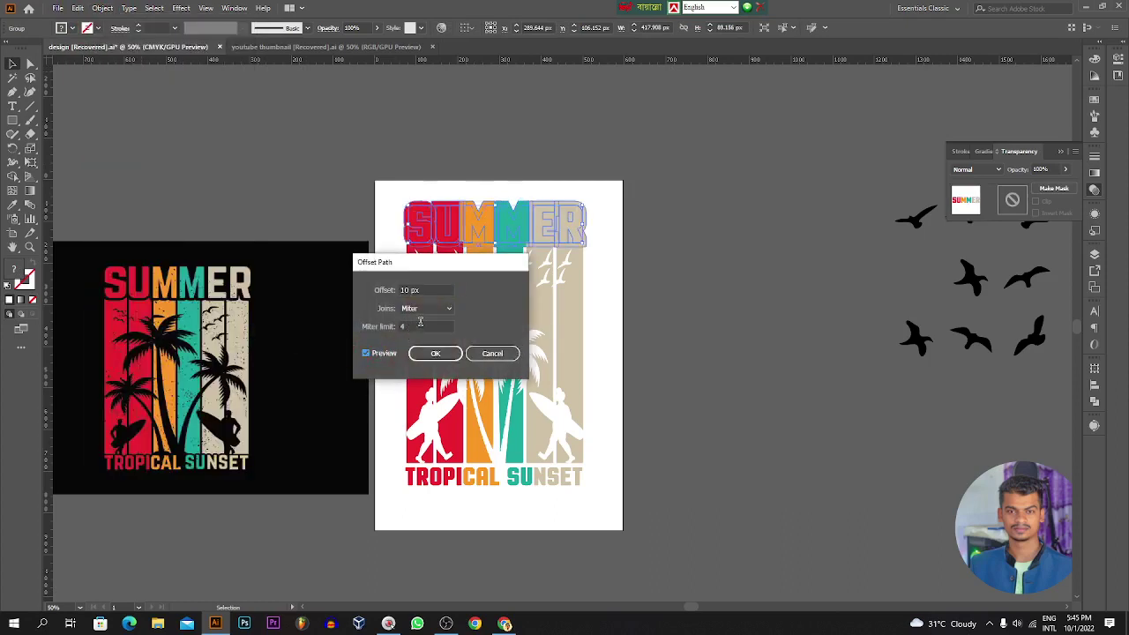
{"action": "scroll", "coordinate": [431, 290], "scroll_direction": "down", "scroll_amount": 3}
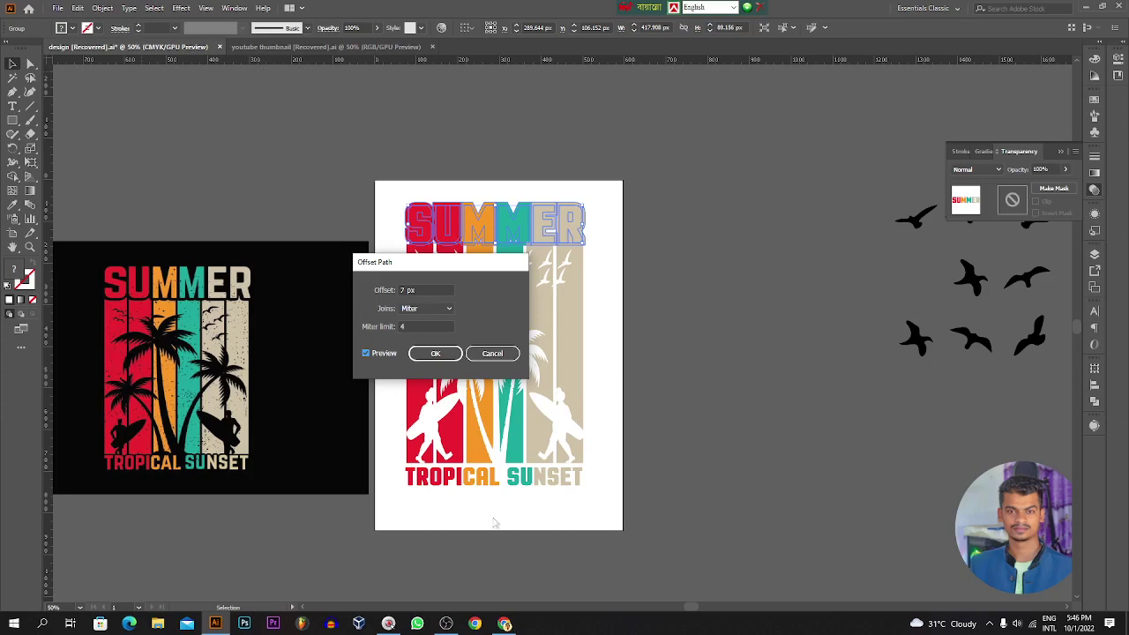
{"action": "left_click", "coordinate": [447, 623]}
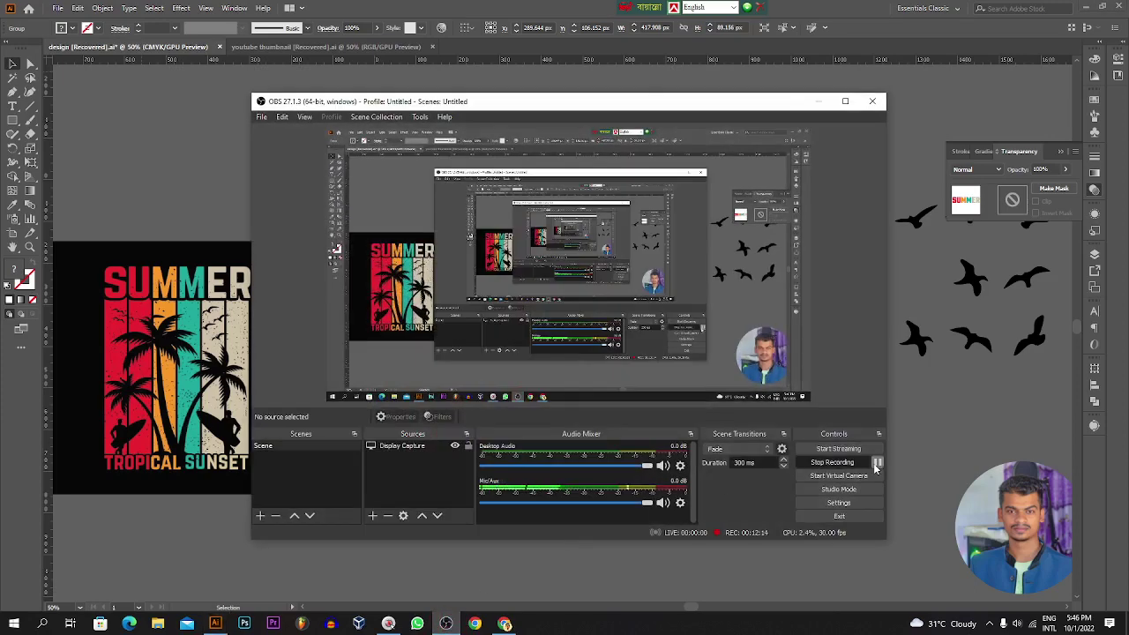
{"action": "left_click", "coordinate": [878, 464]}
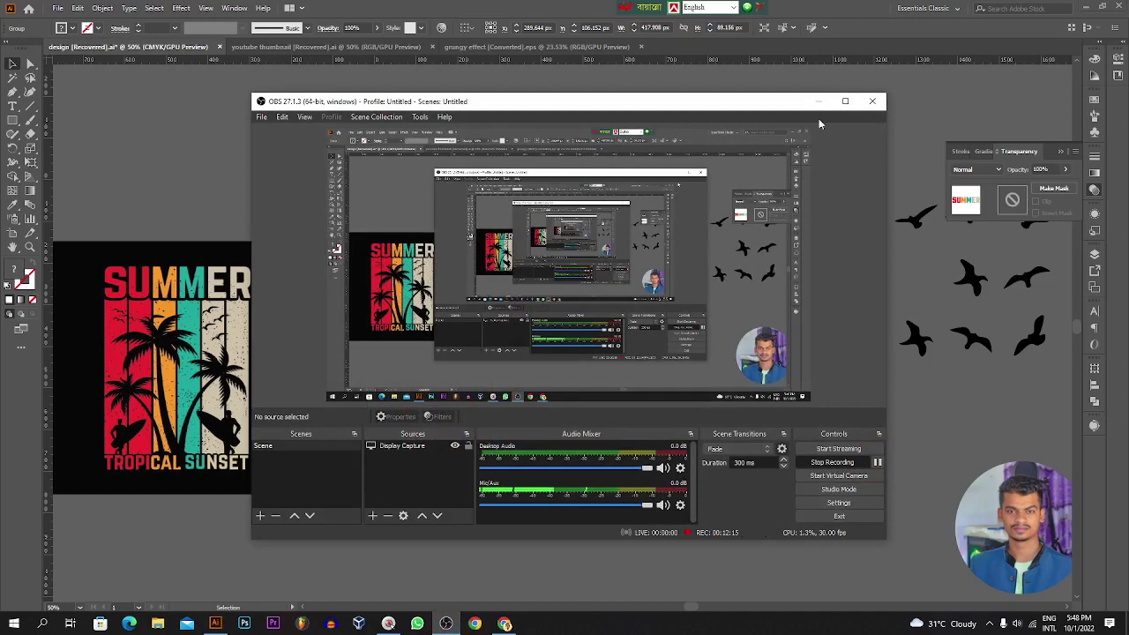
{"action": "left_click", "coordinate": [819, 101]}
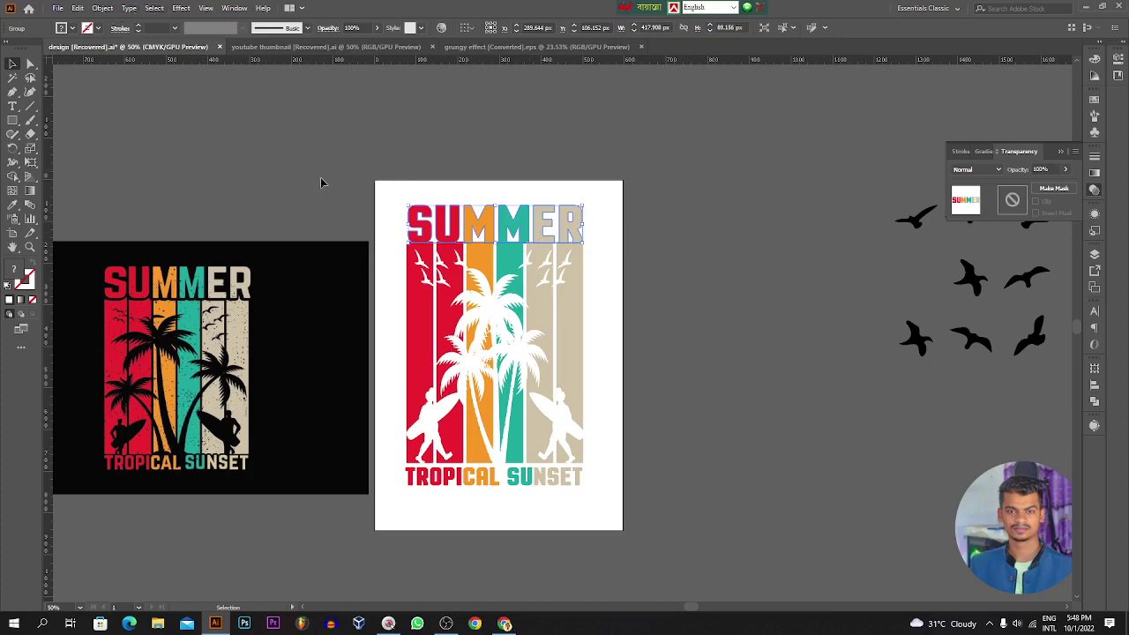
Offset the SUMMER lettering's paths by 6 px with round joins and a miter limit of 4, previewing the result.
{"action": "left_click", "coordinate": [103, 8]}
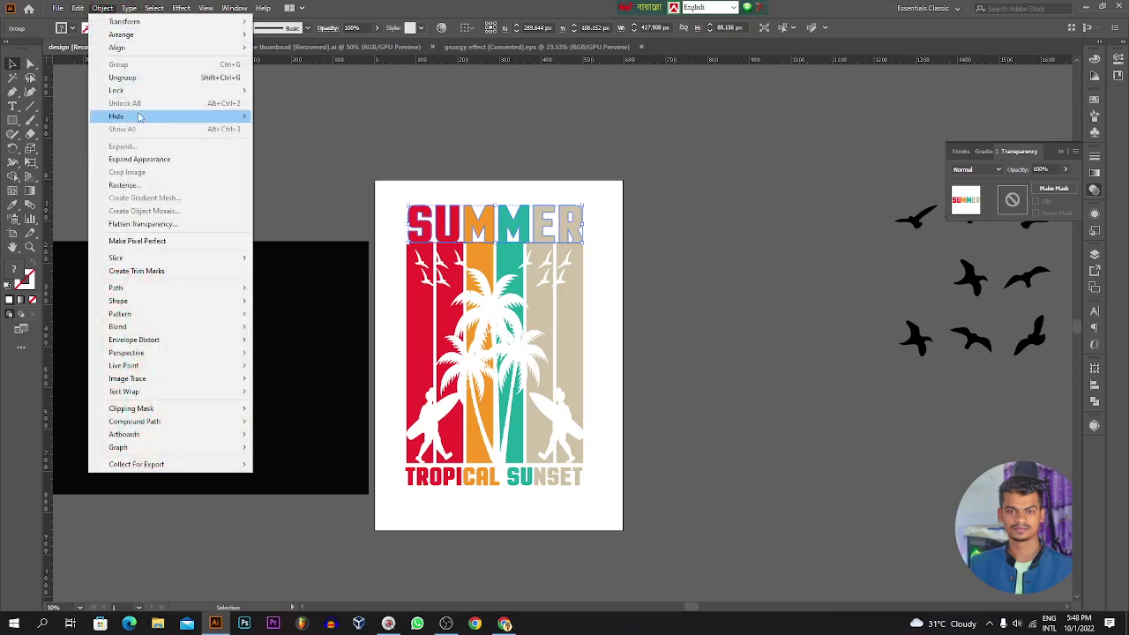
{"action": "mouse_move", "coordinate": [188, 290]}
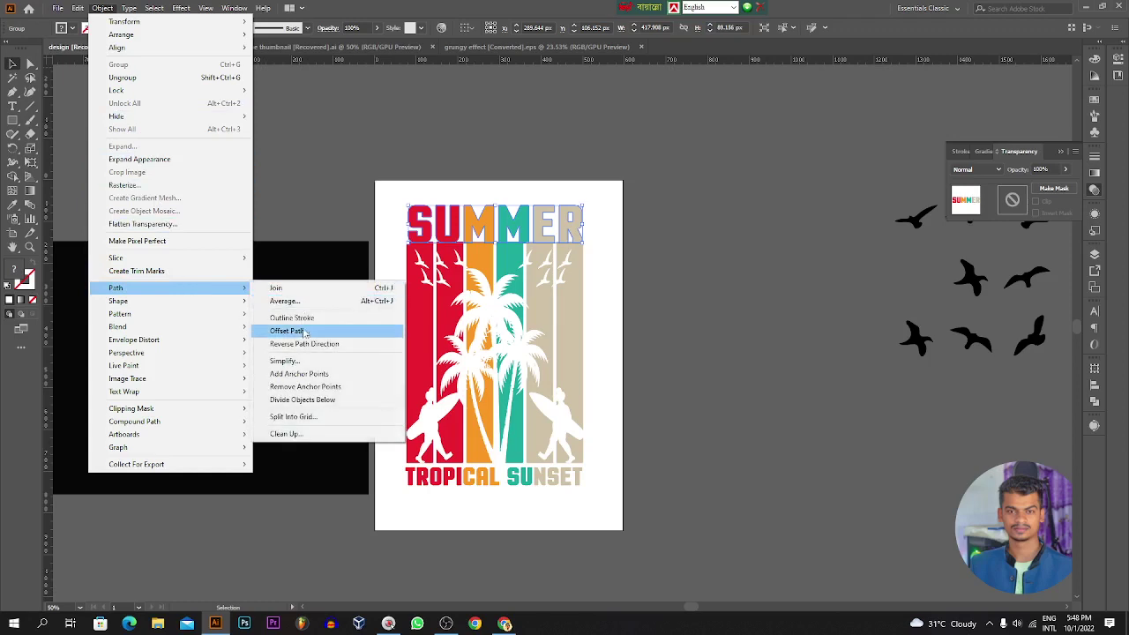
{"action": "left_click", "coordinate": [304, 328]}
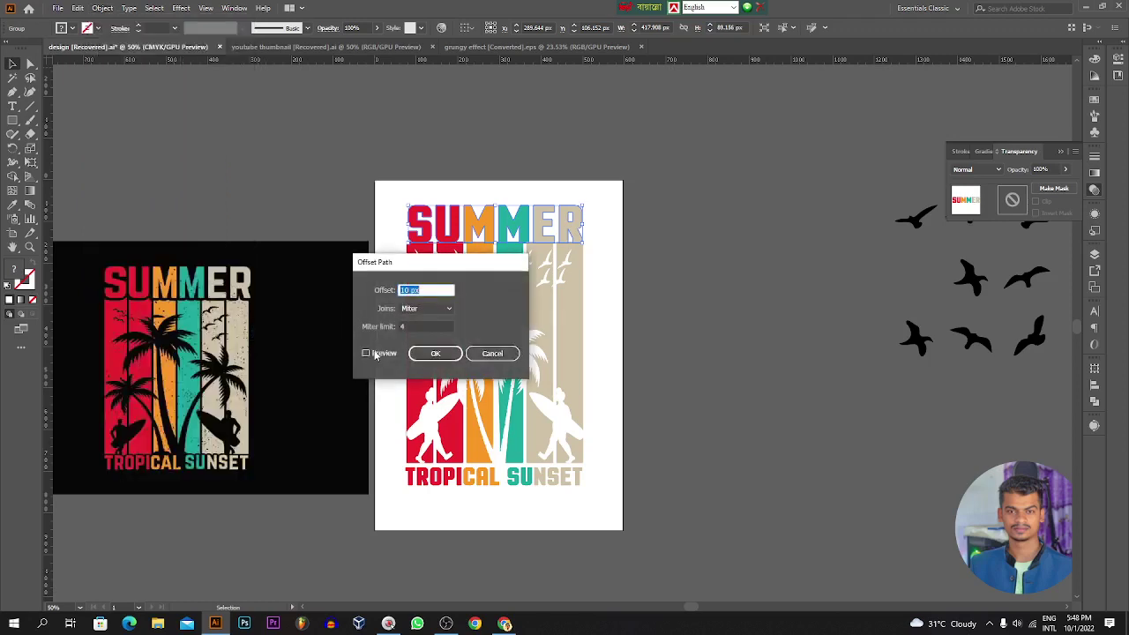
{"action": "left_click", "coordinate": [377, 357]}
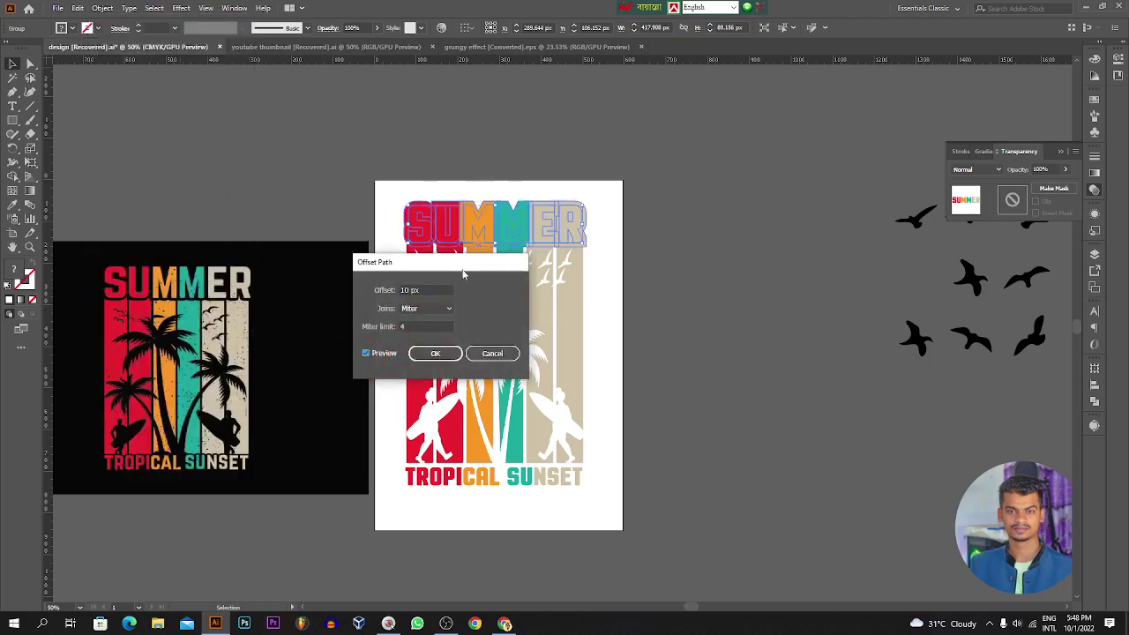
{"action": "left_click_drag", "start_coordinate": [463, 270], "coordinate": [748, 263]}
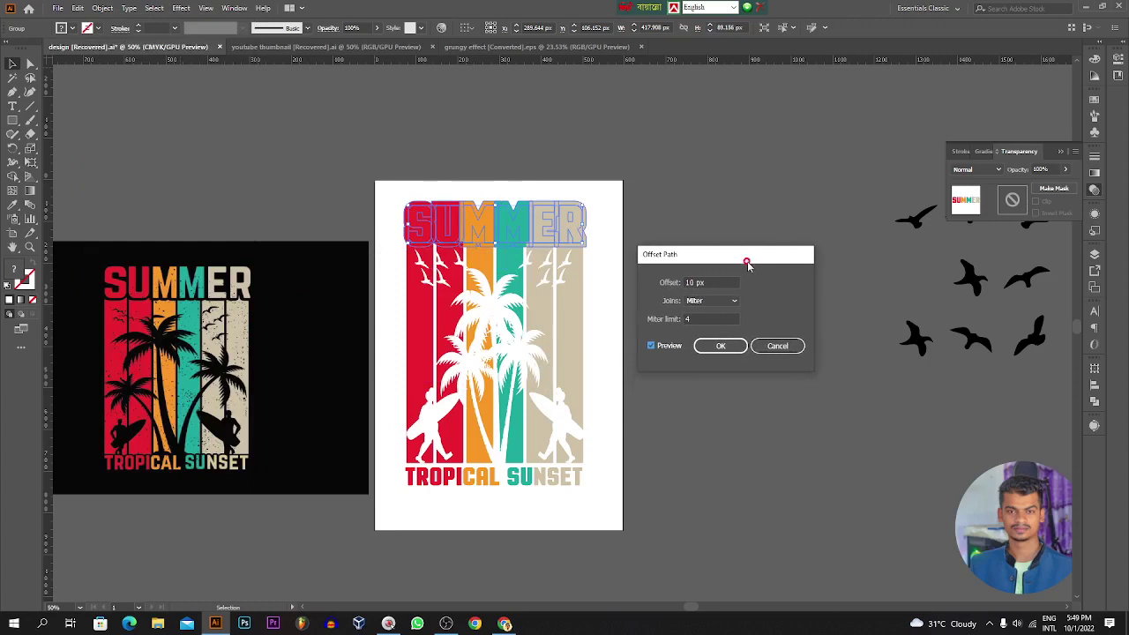
{"action": "left_click", "coordinate": [722, 301]}
{"action": "left_click", "coordinate": [723, 320]}
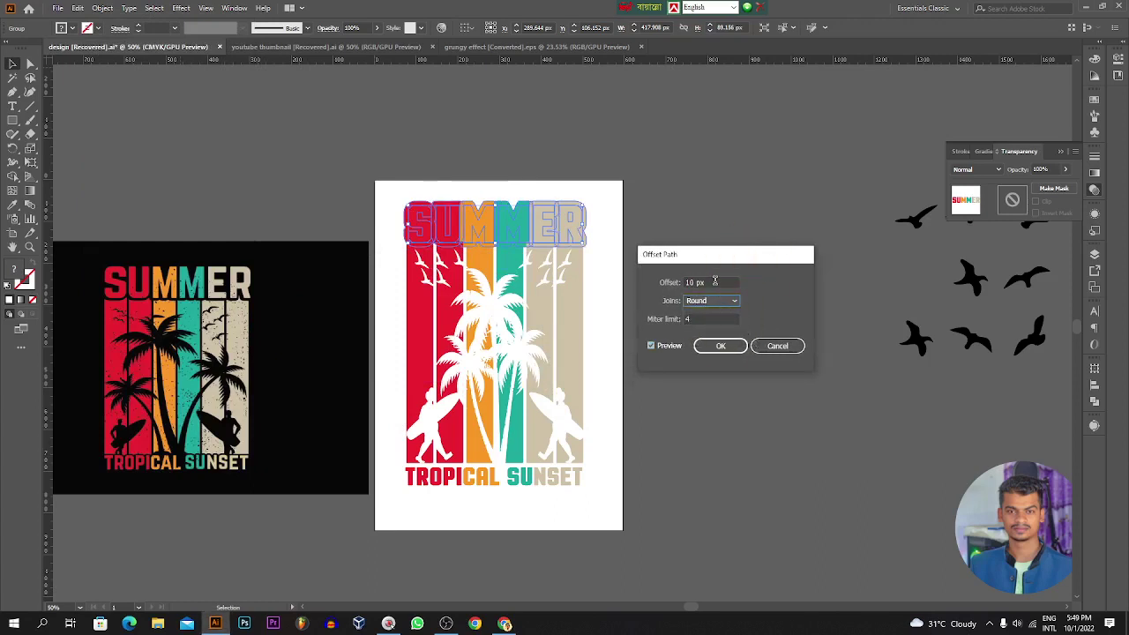
{"action": "scroll", "coordinate": [714, 281], "scroll_direction": "down", "scroll_amount": 2}
{"action": "scroll", "coordinate": [714, 281], "scroll_direction": "down", "scroll_amount": 1}
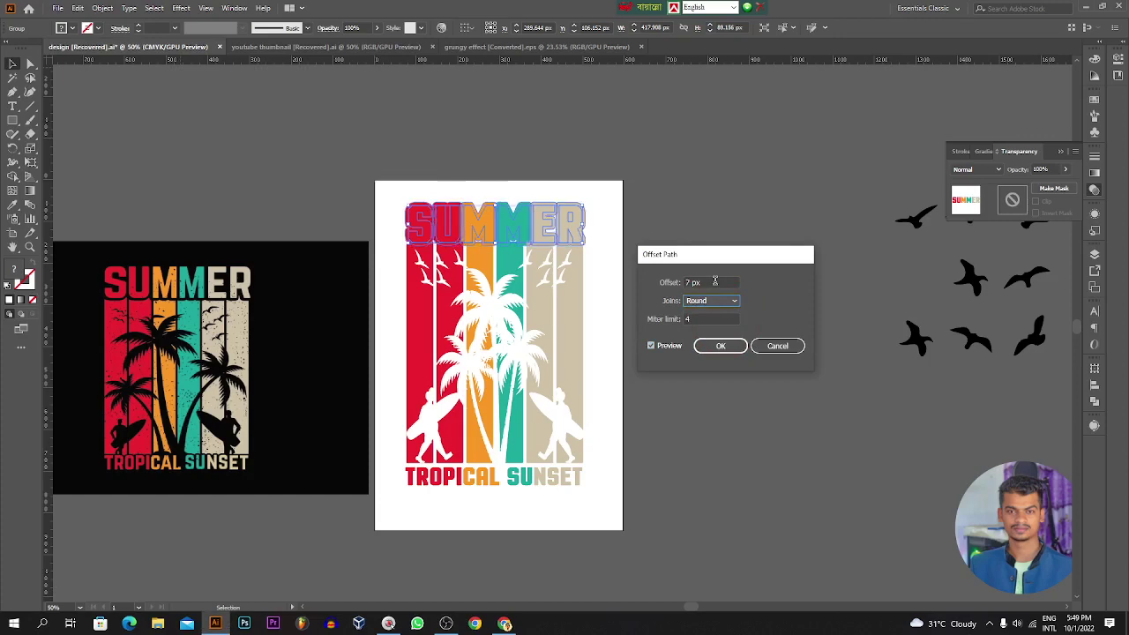
{"action": "scroll", "coordinate": [715, 281], "scroll_direction": "down", "scroll_amount": 1}
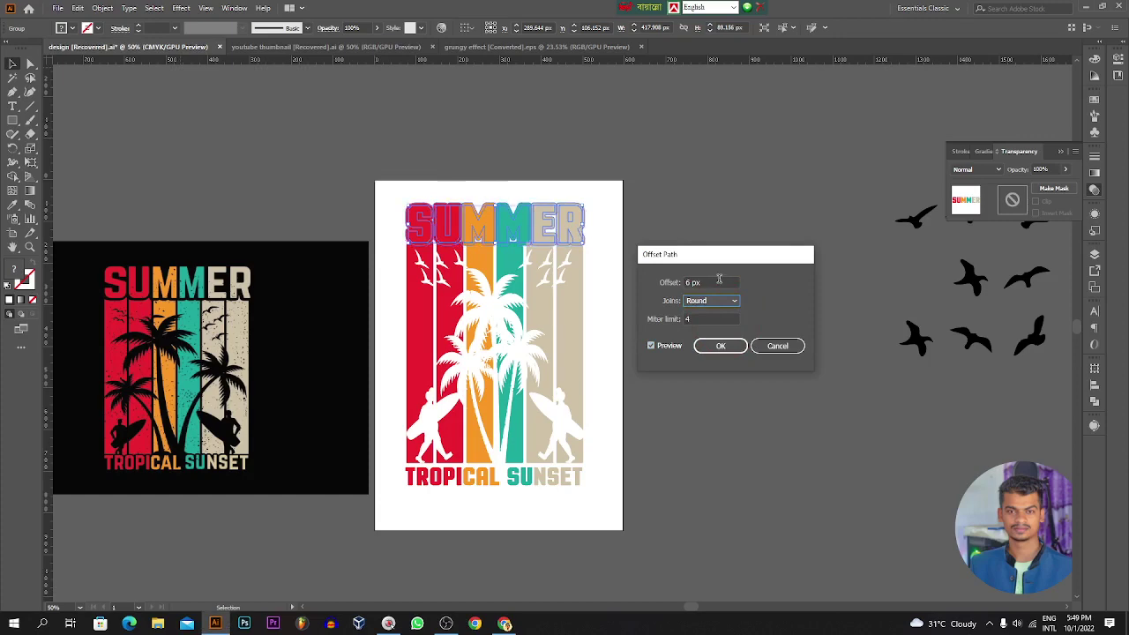
{"action": "scroll", "coordinate": [719, 279], "scroll_direction": "down", "scroll_amount": 1}
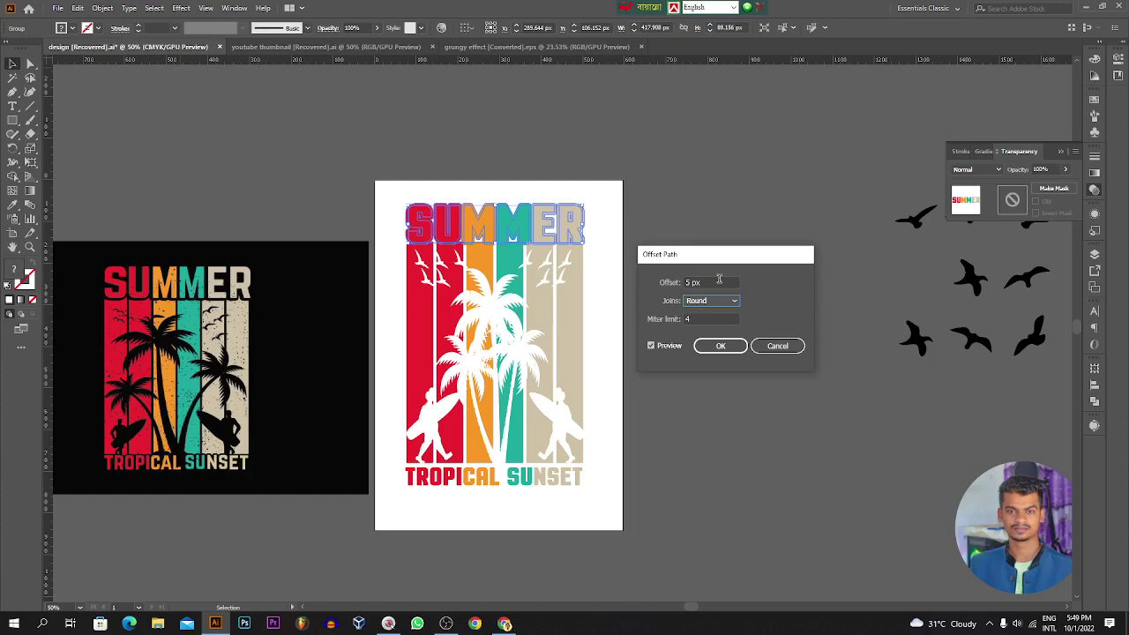
{"action": "scroll", "coordinate": [719, 279], "scroll_direction": "up", "scroll_amount": 1}
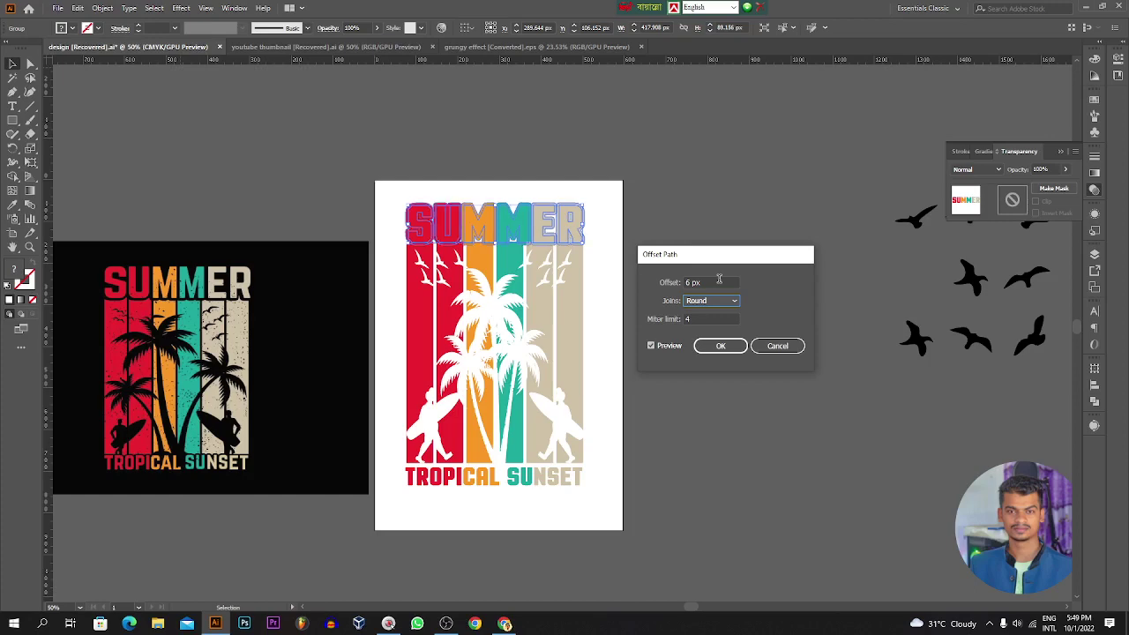
{"action": "left_click", "coordinate": [720, 345]}
Cut the SUMMER offset shapes and paste them in front inside the stripes group's opacity mask.
{"action": "key", "text": "ctrl"}
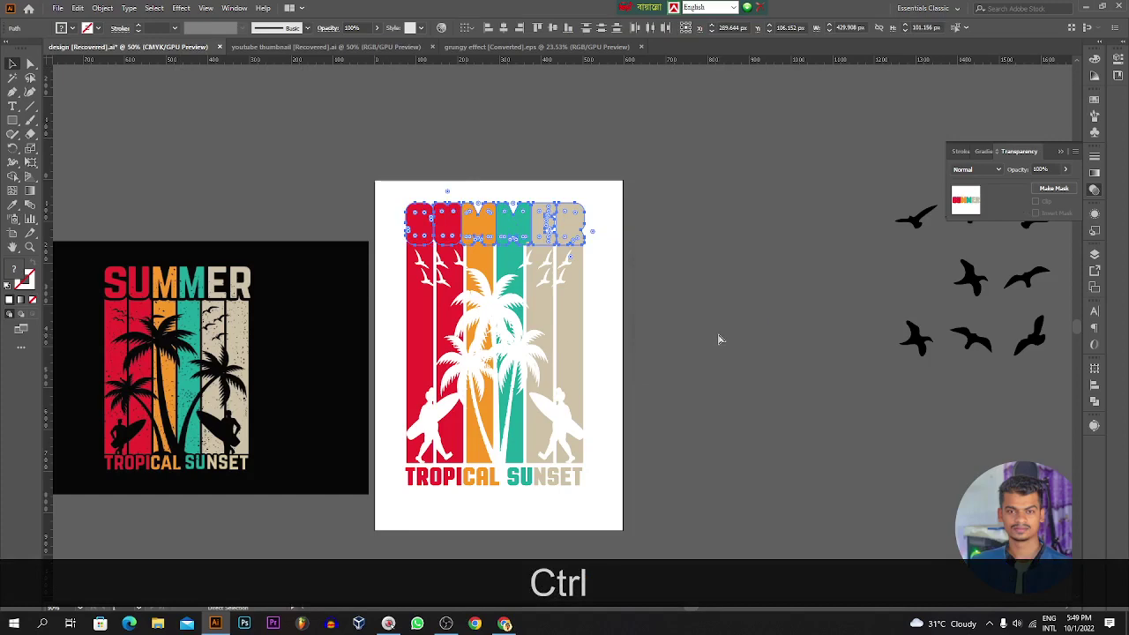
{"action": "key", "text": "ctrl+x"}
{"action": "left_click", "coordinate": [574, 297]}
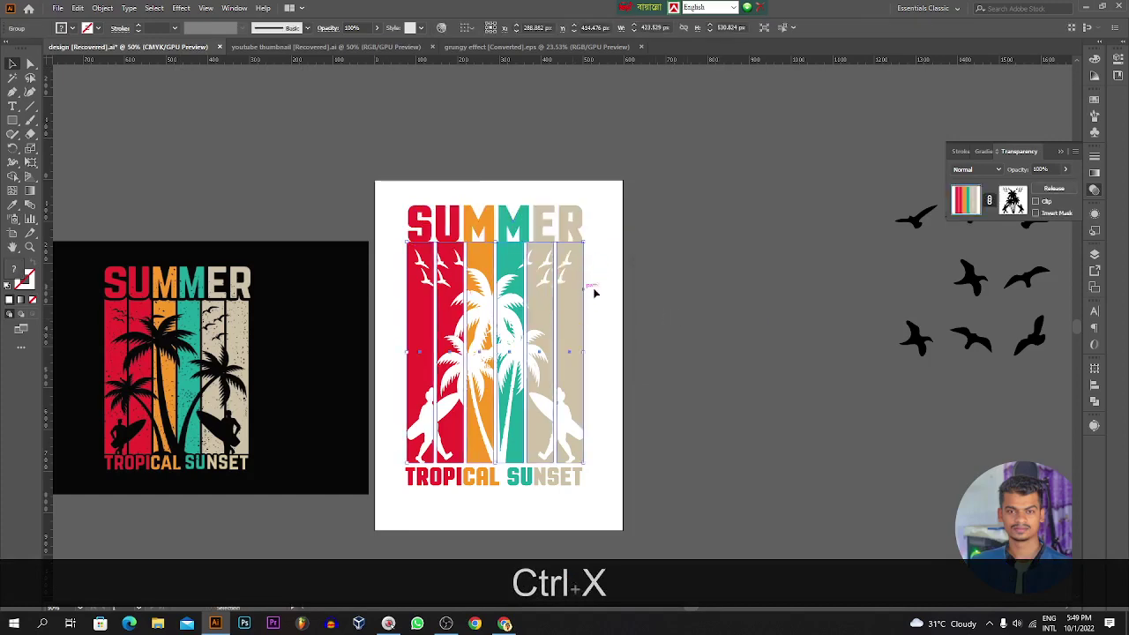
{"action": "left_click", "coordinate": [1013, 198]}
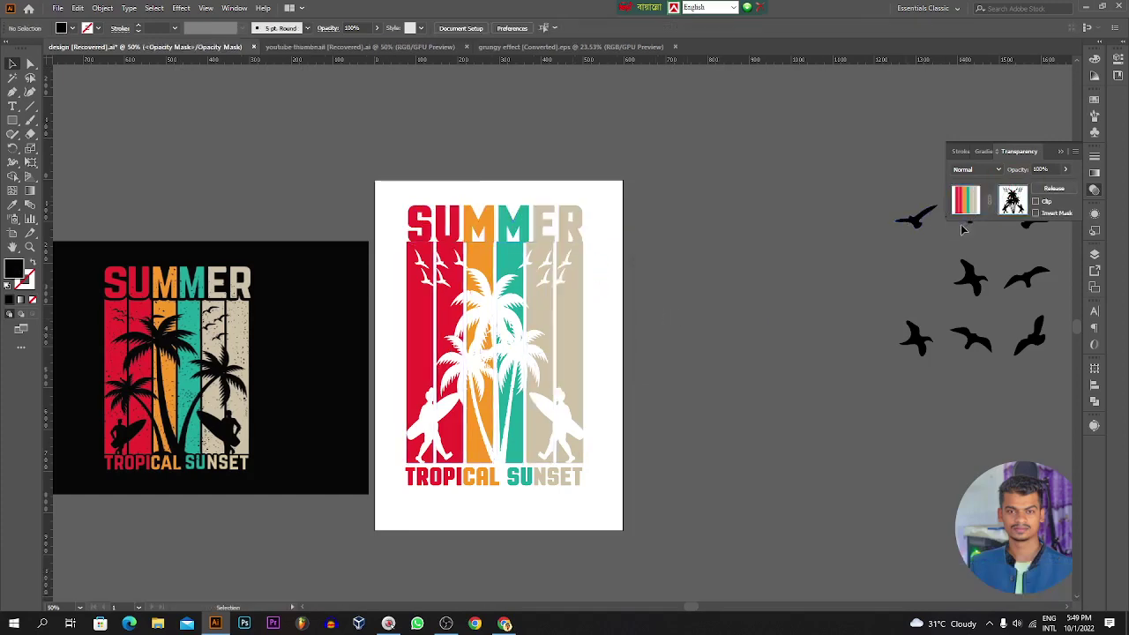
{"action": "key", "text": "ctrl+f"}
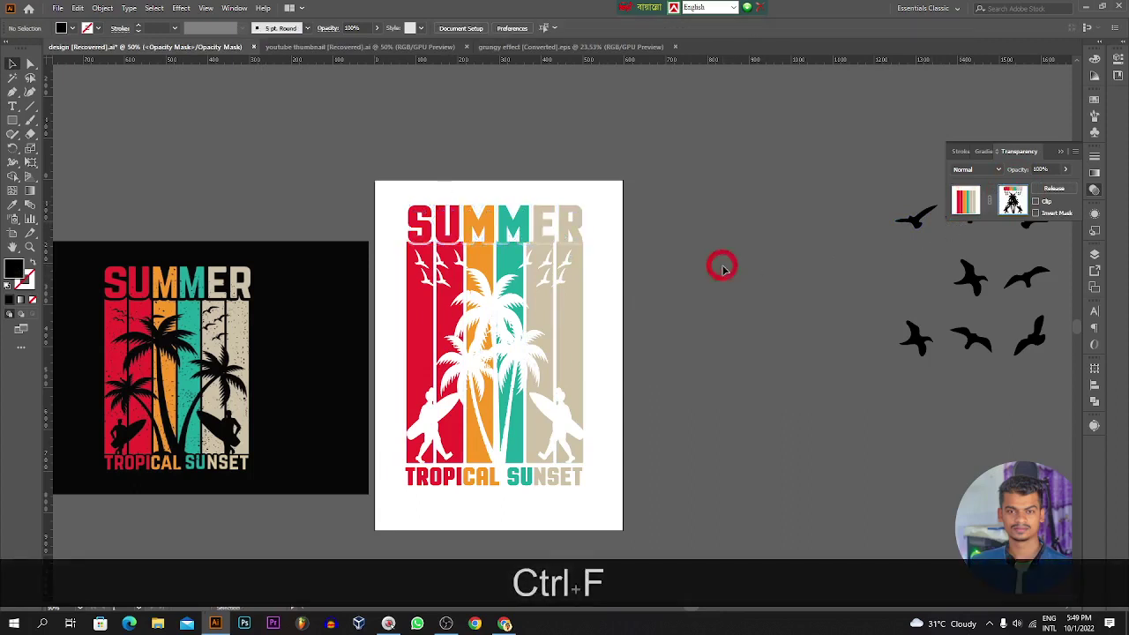
{"action": "key", "text": "ctrl"}
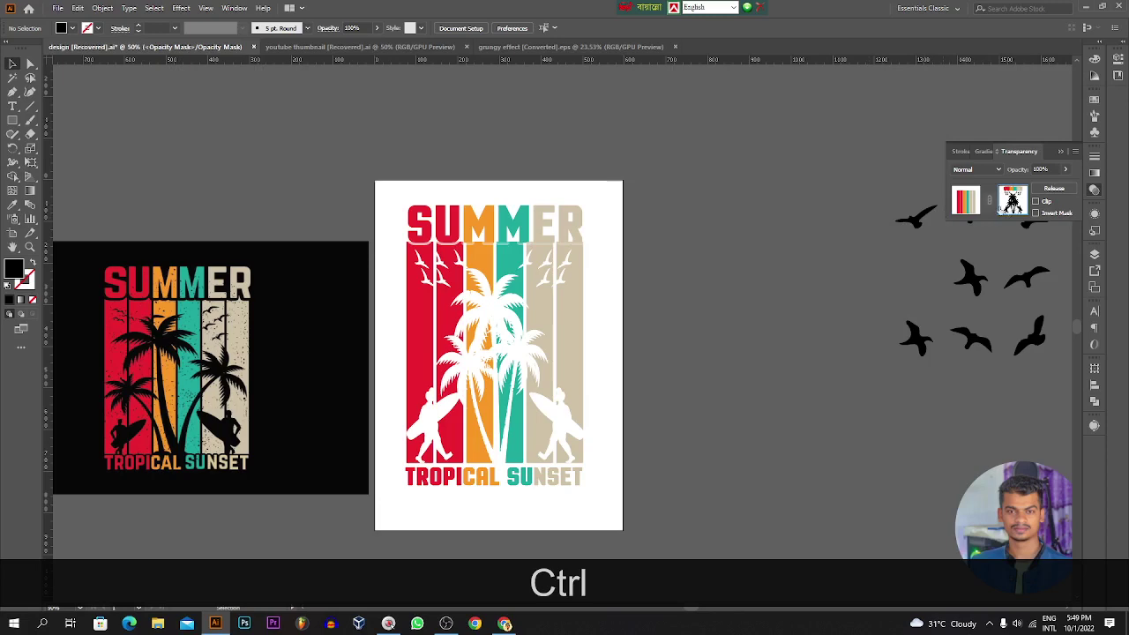
Fill all six SUMMER offset letter shapes in the mask with black, then return to editing the artwork.
{"action": "left_click", "coordinate": [419, 234]}
{"action": "left_click", "coordinate": [455, 240], "text": "shift"}
{"action": "left_click", "coordinate": [480, 232], "text": "shift"}
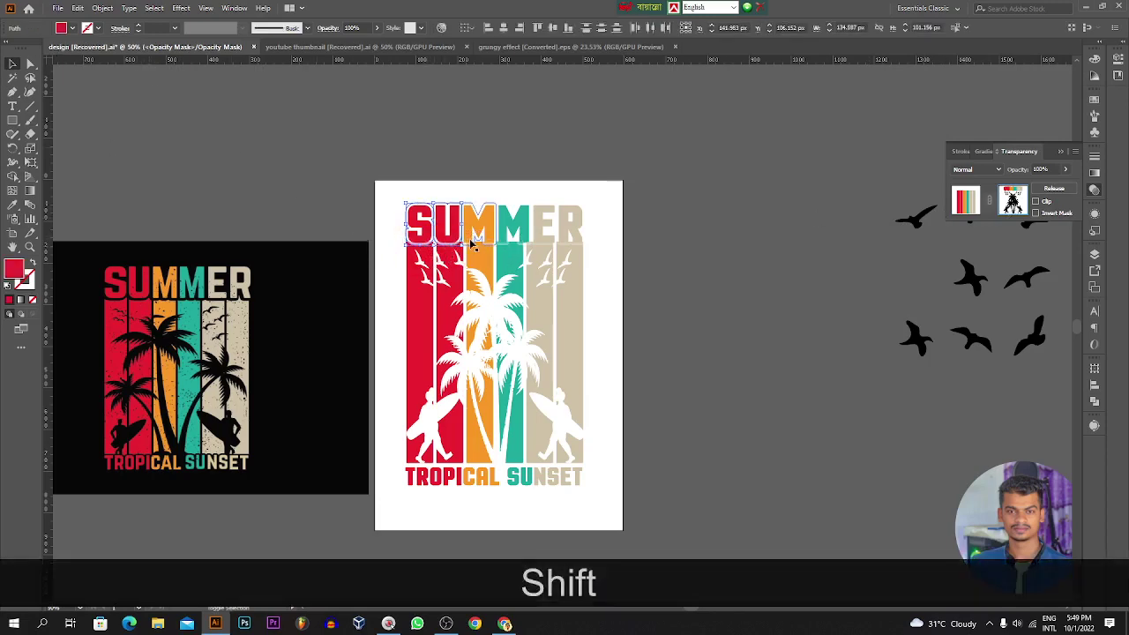
{"action": "left_click", "coordinate": [512, 231], "text": "shift"}
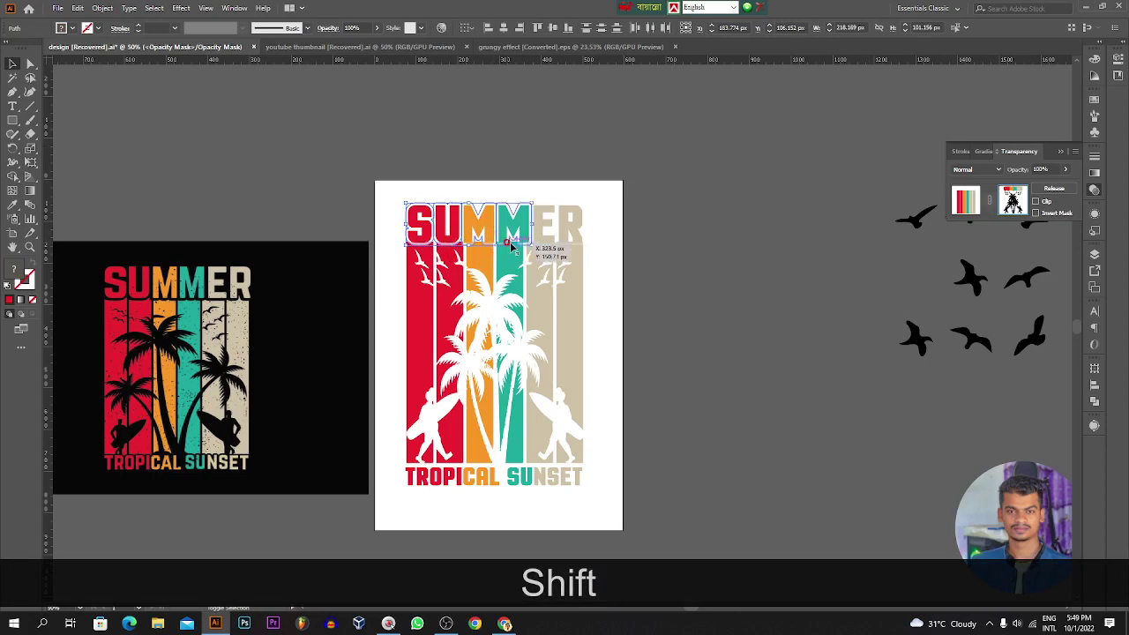
{"action": "left_click", "coordinate": [540, 231], "text": "shift"}
{"action": "left_click", "coordinate": [564, 233], "text": "shift"}
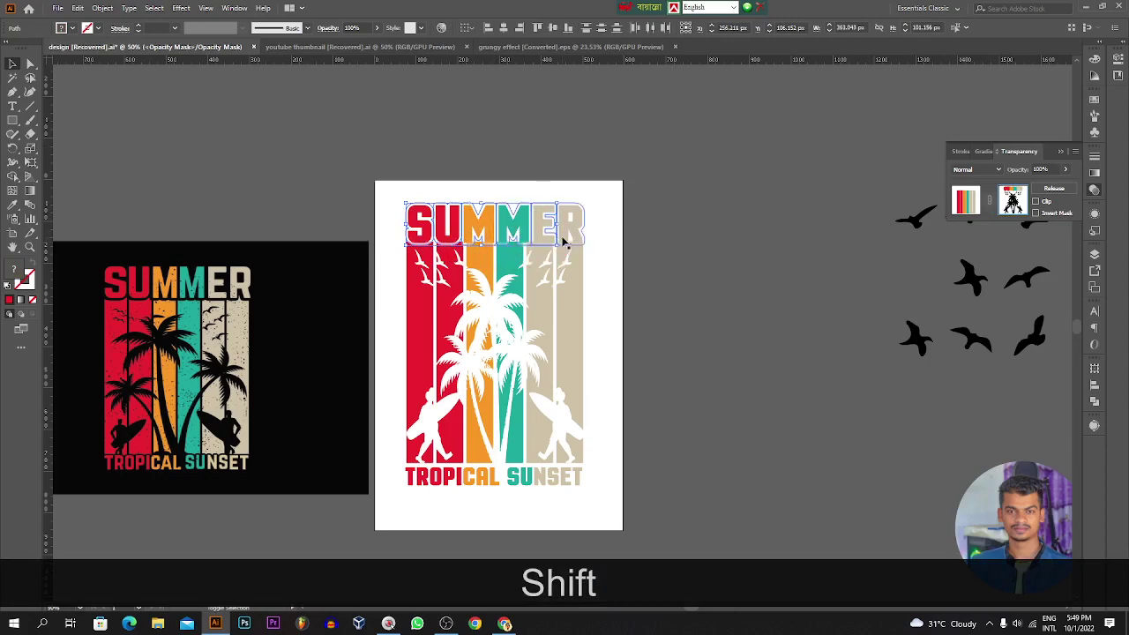
{"action": "left_click", "coordinate": [70, 29]}
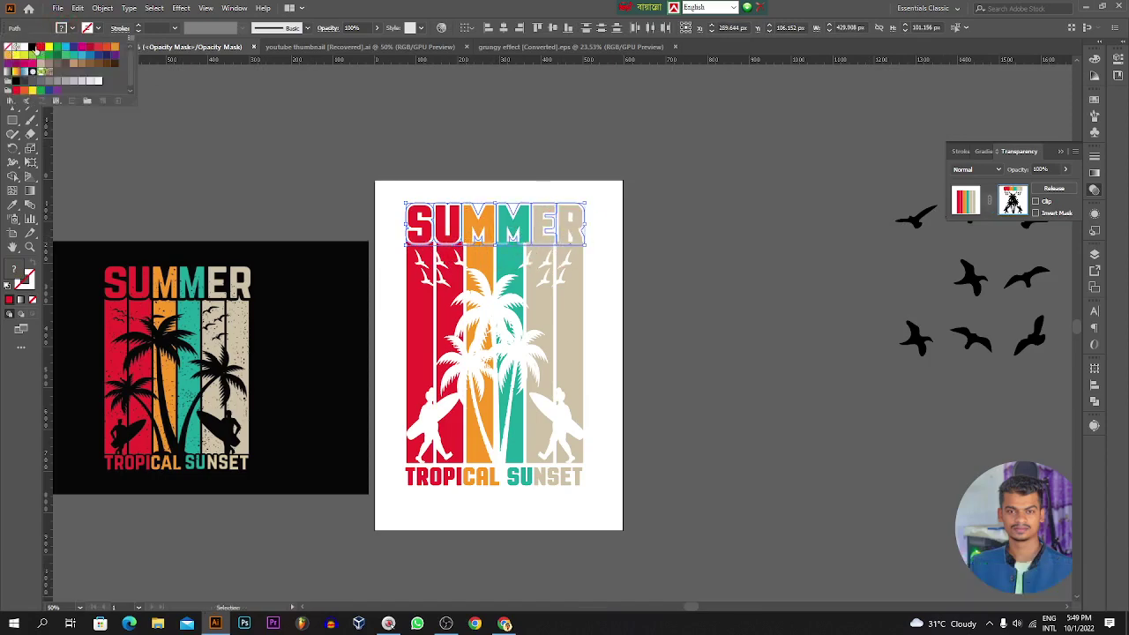
{"action": "left_click", "coordinate": [32, 47]}
{"action": "left_click", "coordinate": [292, 153]}
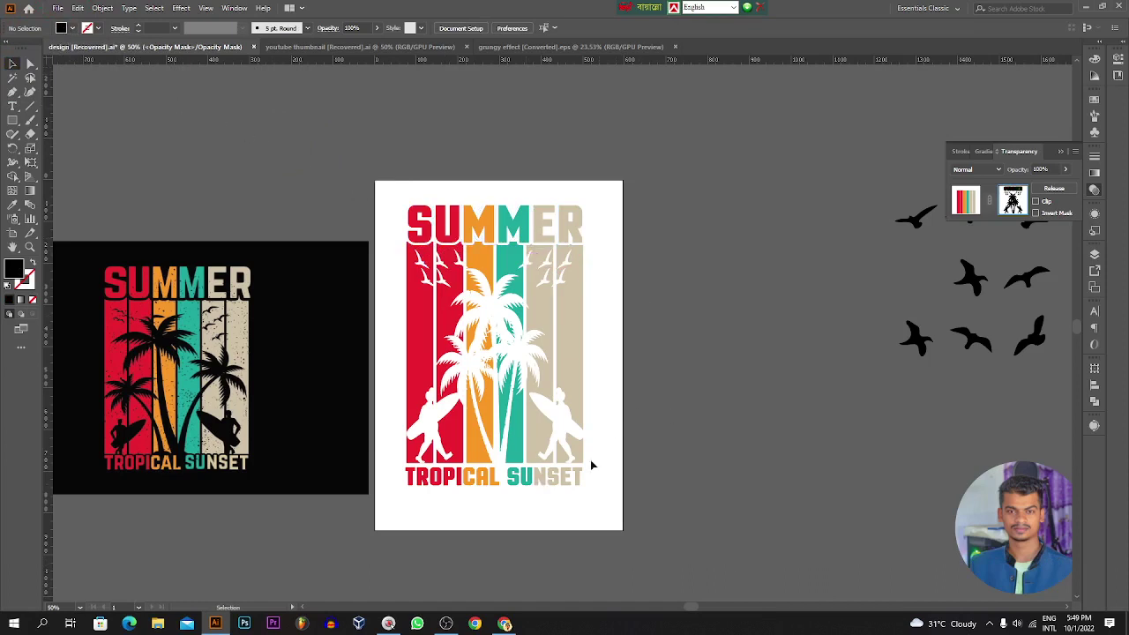
{"action": "left_click", "coordinate": [967, 201]}
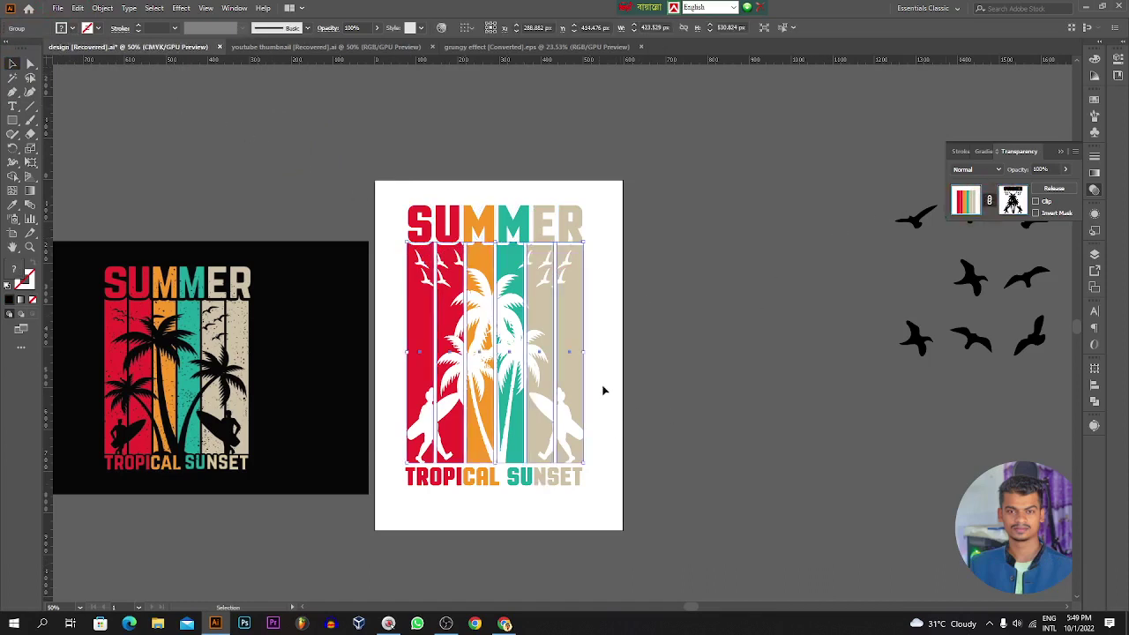
Nudge the TROPICAL SUNSET lettering straight up to about Y 703 px so it meets the stripes' lower edge.
{"action": "left_click", "coordinate": [574, 475]}
{"action": "key", "text": "Up"}
{"action": "key", "text": "Up"}
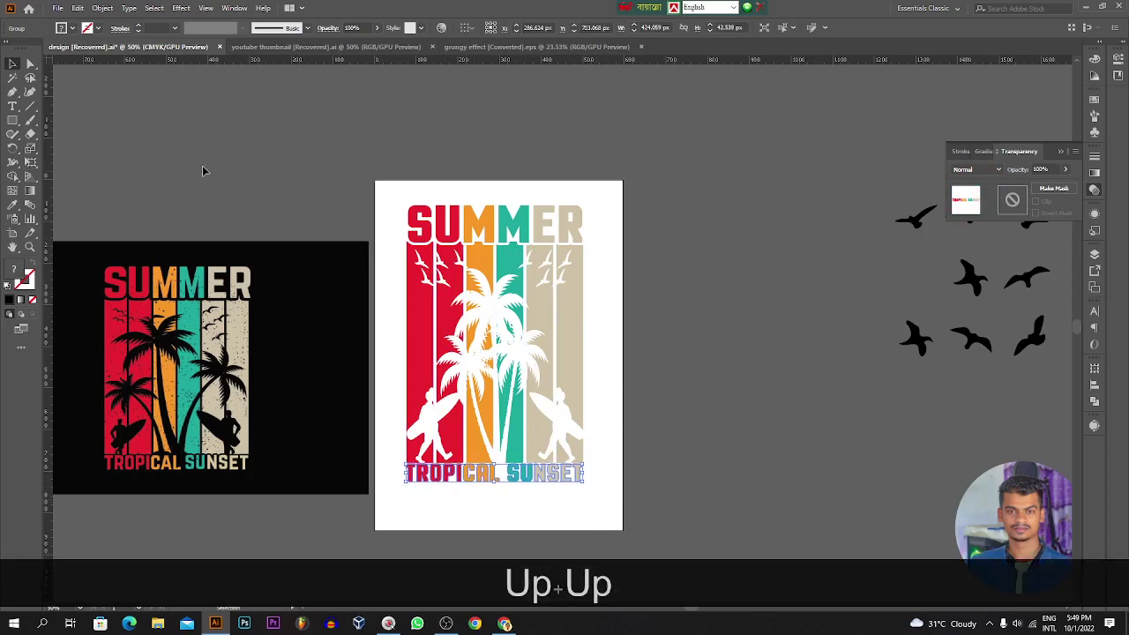
Offset the TROPICAL SUNSET lettering's paths by 6 px with round joins.
{"action": "left_click", "coordinate": [99, 8]}
{"action": "mouse_move", "coordinate": [179, 290]}
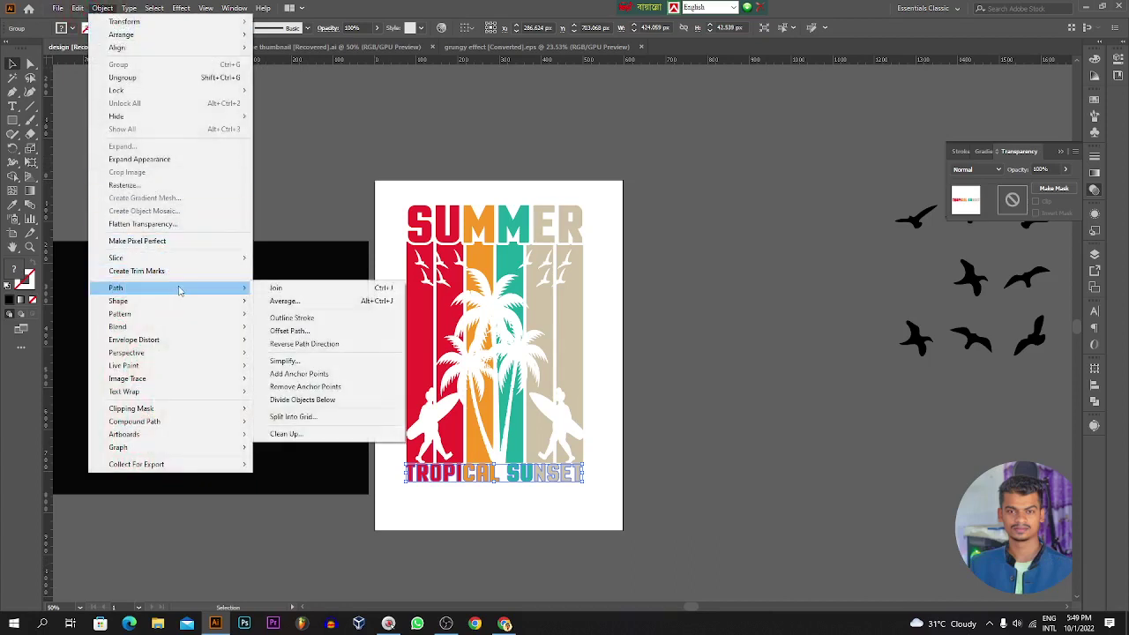
{"action": "left_click", "coordinate": [291, 331]}
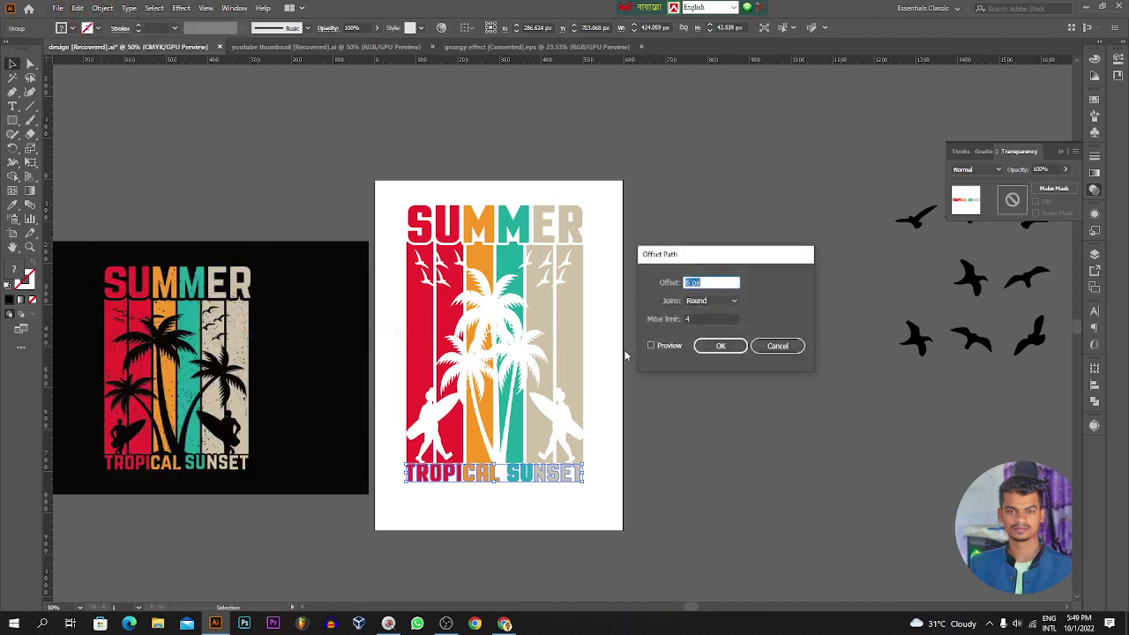
{"action": "left_click", "coordinate": [662, 345]}
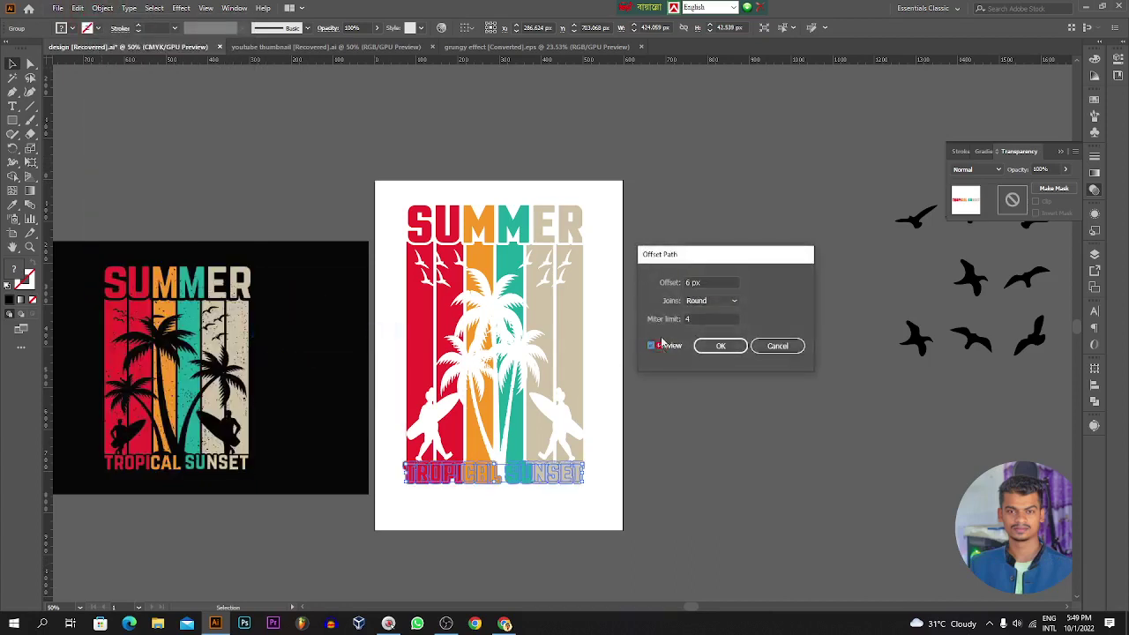
{"action": "left_click", "coordinate": [721, 346]}
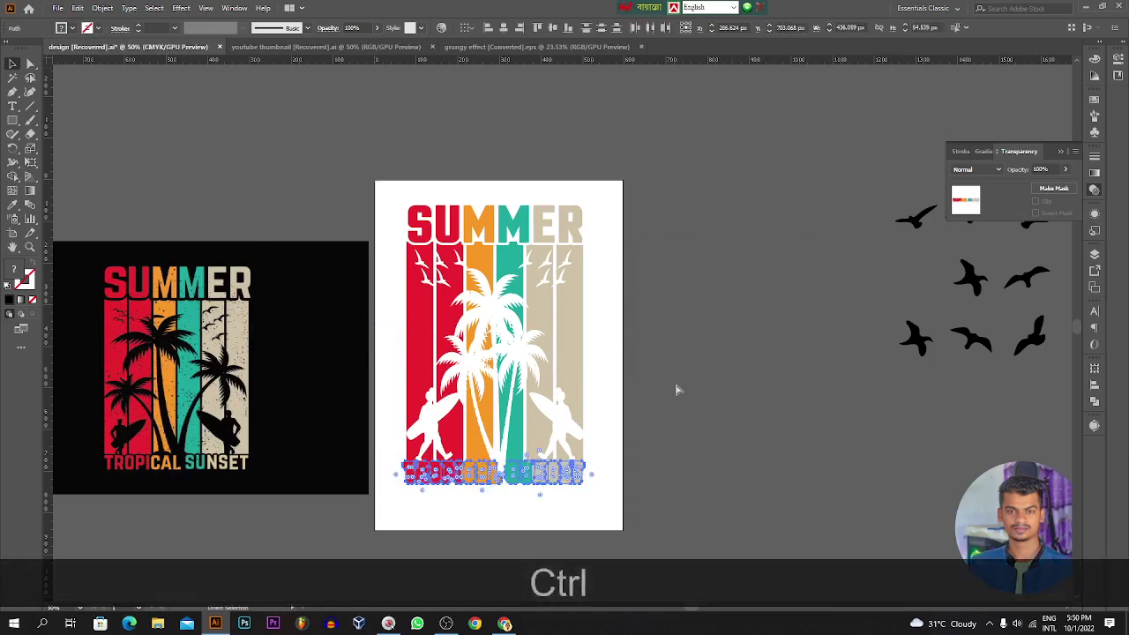
Cut the TROPICAL SUNSET offset shapes and paste them in front inside the stripes group's opacity mask.
{"action": "key", "text": "ctrl+x"}
{"action": "left_click", "coordinate": [569, 350]}
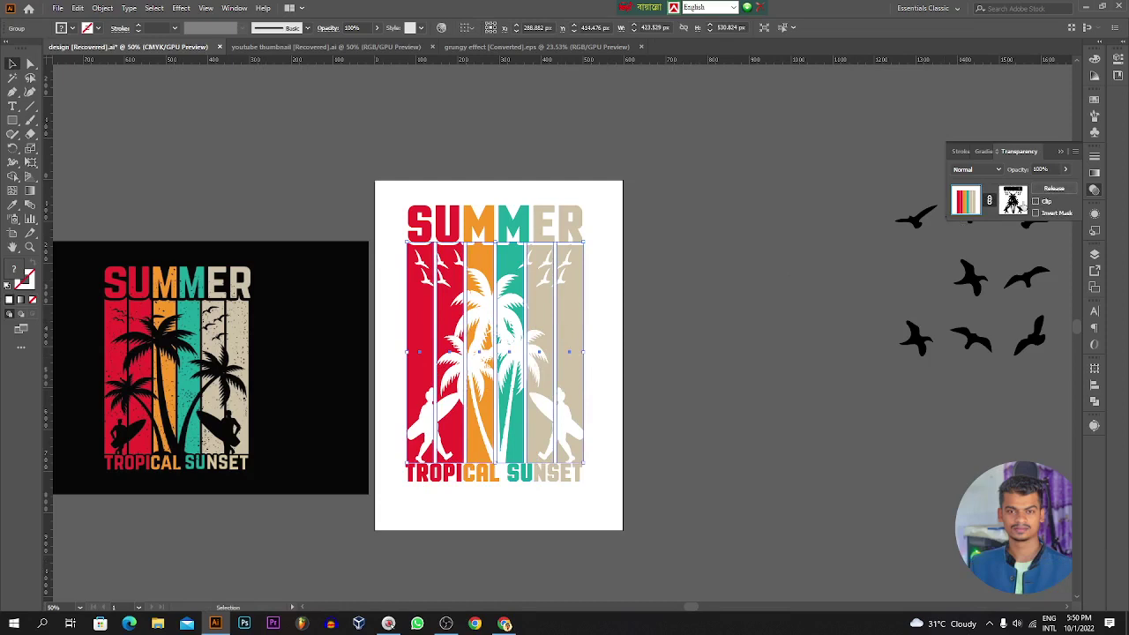
{"action": "left_click", "coordinate": [1020, 203]}
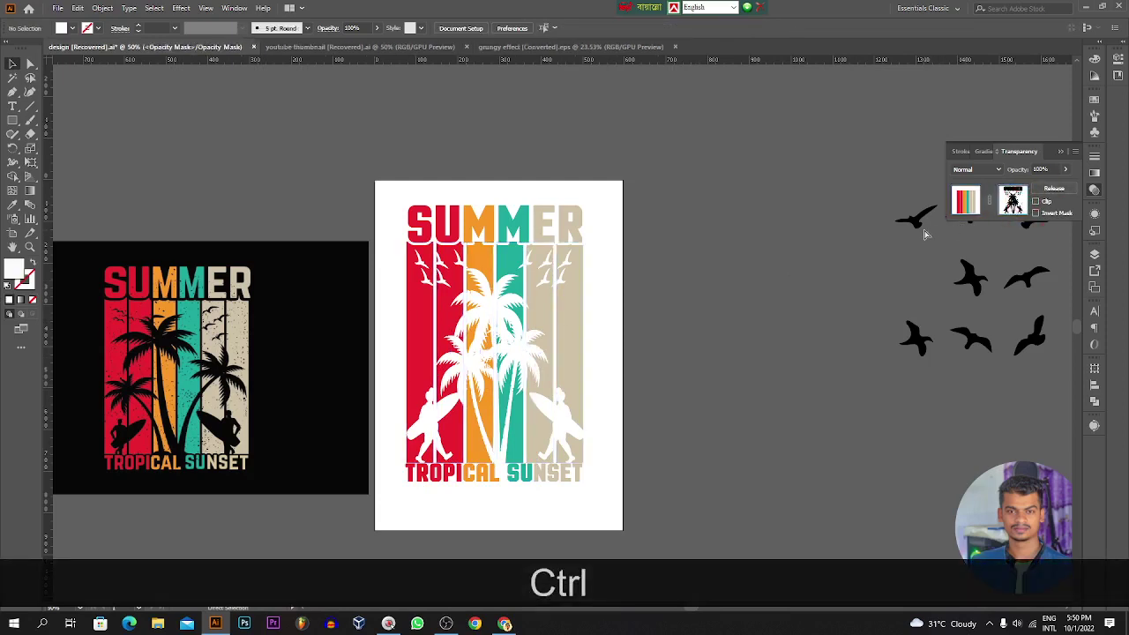
{"action": "key", "text": "ctrl+f"}
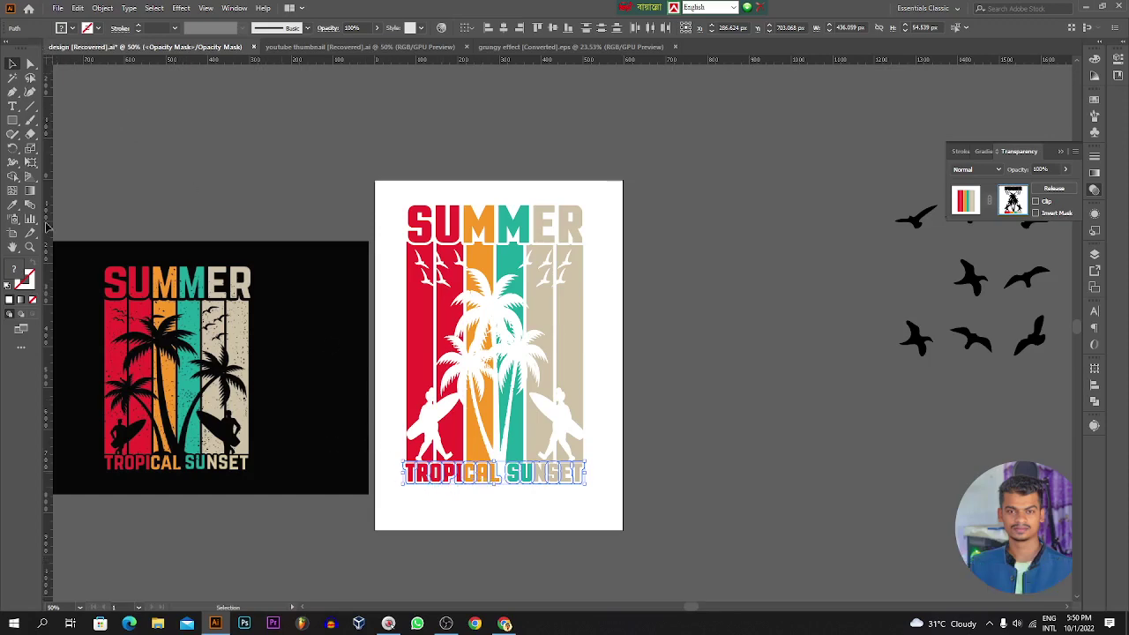
Fill the pasted TROPICAL SUNSET offset shapes with black, then leave the mask to edit the artwork.
{"action": "left_click", "coordinate": [62, 28]}
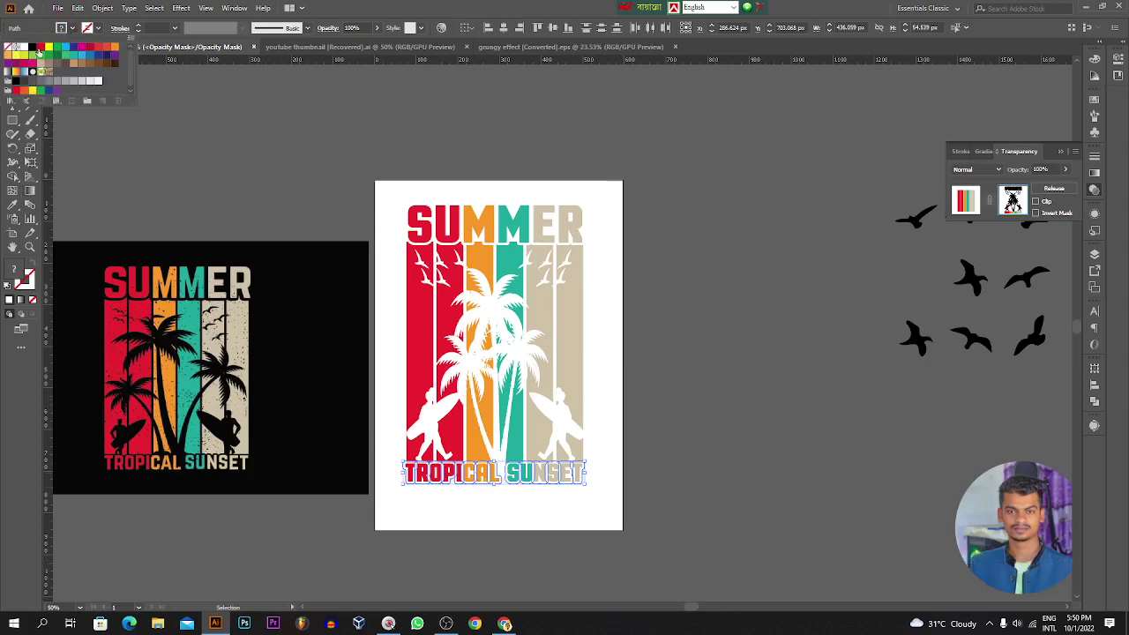
{"action": "left_click", "coordinate": [32, 48]}
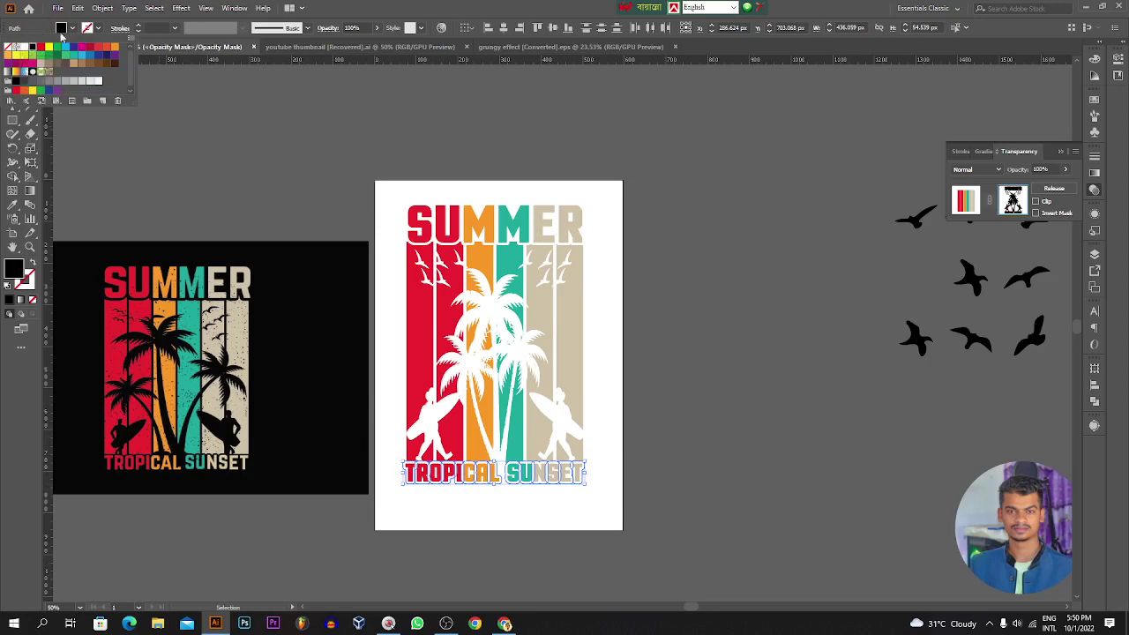
{"action": "left_click", "coordinate": [293, 182]}
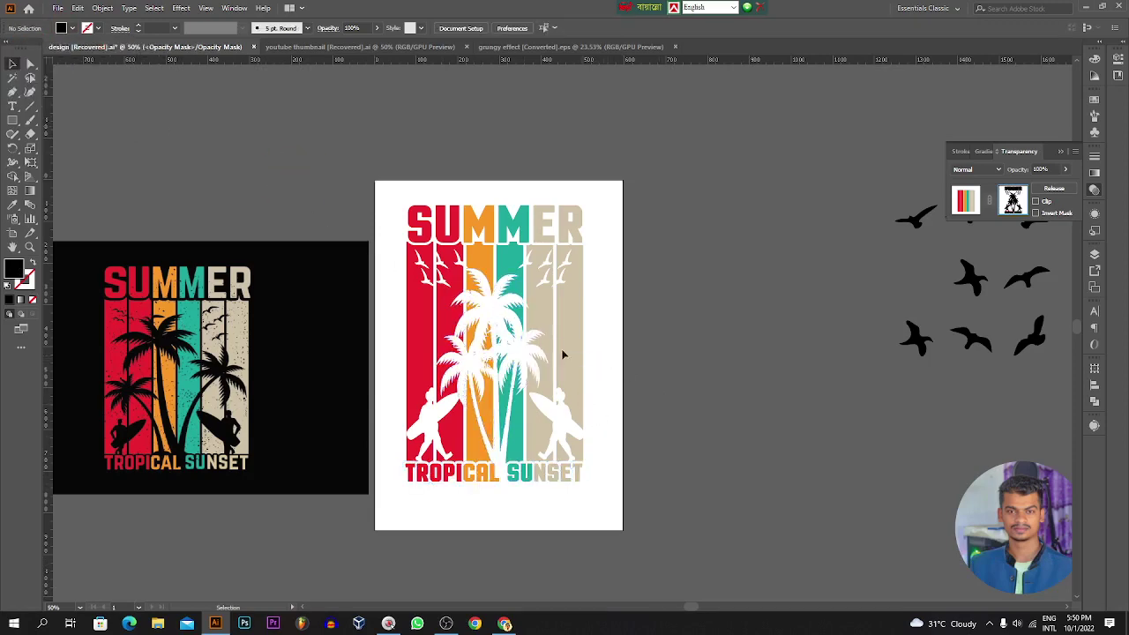
{"action": "left_click", "coordinate": [968, 196]}
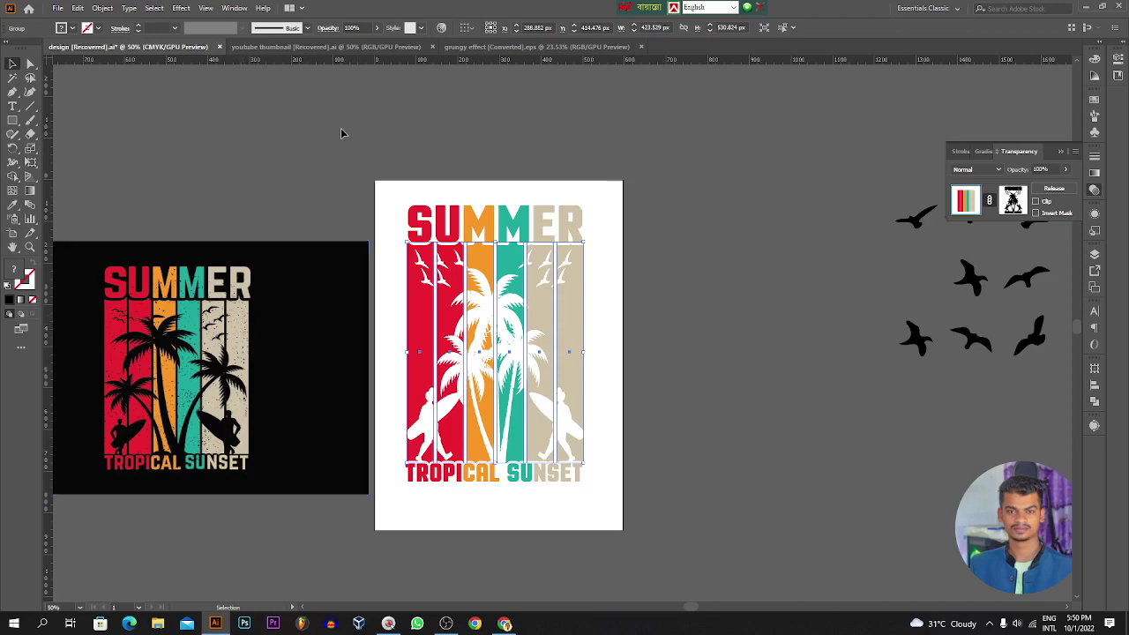
Bring the first grunge texture of the upper row from the grungy effect file into the design document, placing it beside the artboard.
{"action": "left_click", "coordinate": [488, 48]}
{"action": "left_click", "coordinate": [341, 209]}
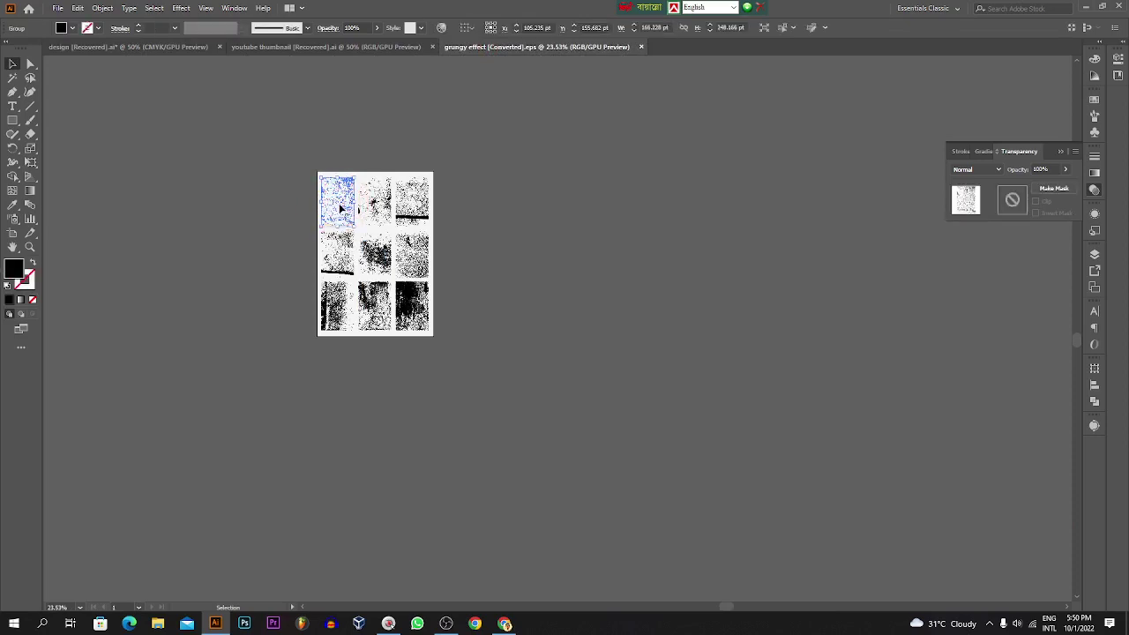
{"action": "left_click_drag", "start_coordinate": [339, 208], "coordinate": [178, 48]}
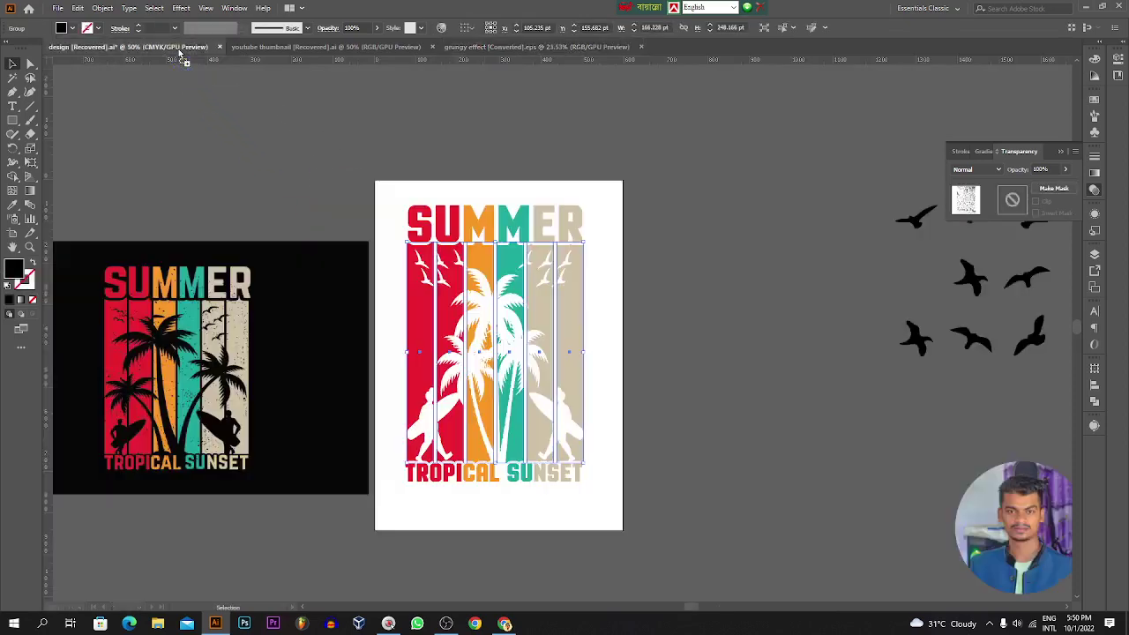
{"action": "left_click_drag", "start_coordinate": [734, 302], "coordinate": [734, 292]}
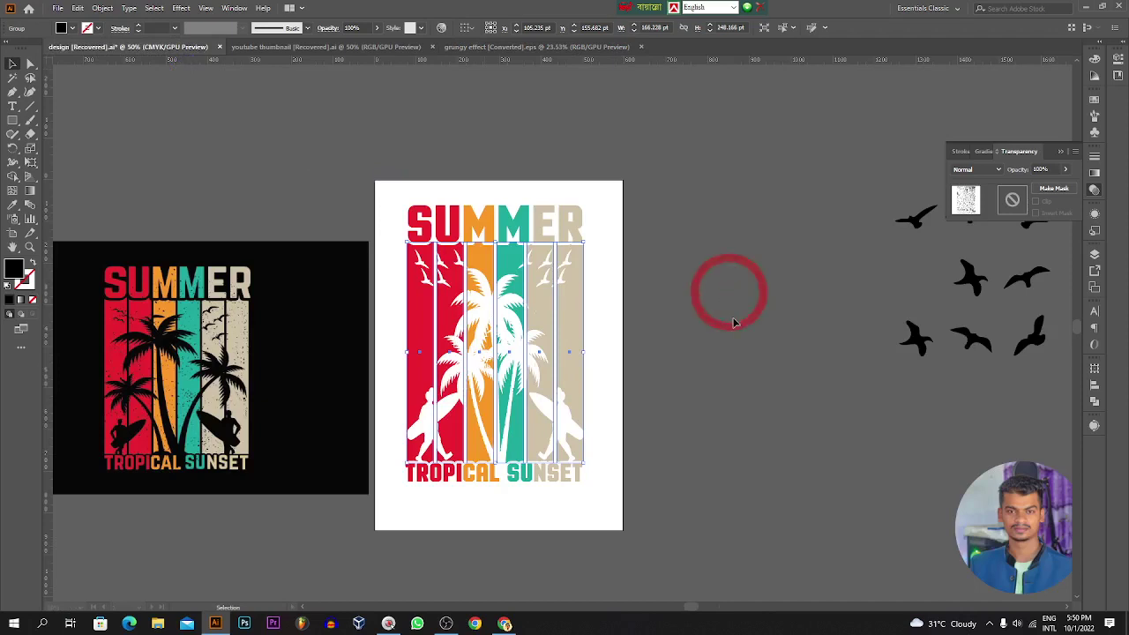
{"action": "left_click", "coordinate": [746, 361]}
{"action": "left_click", "coordinate": [744, 310]}
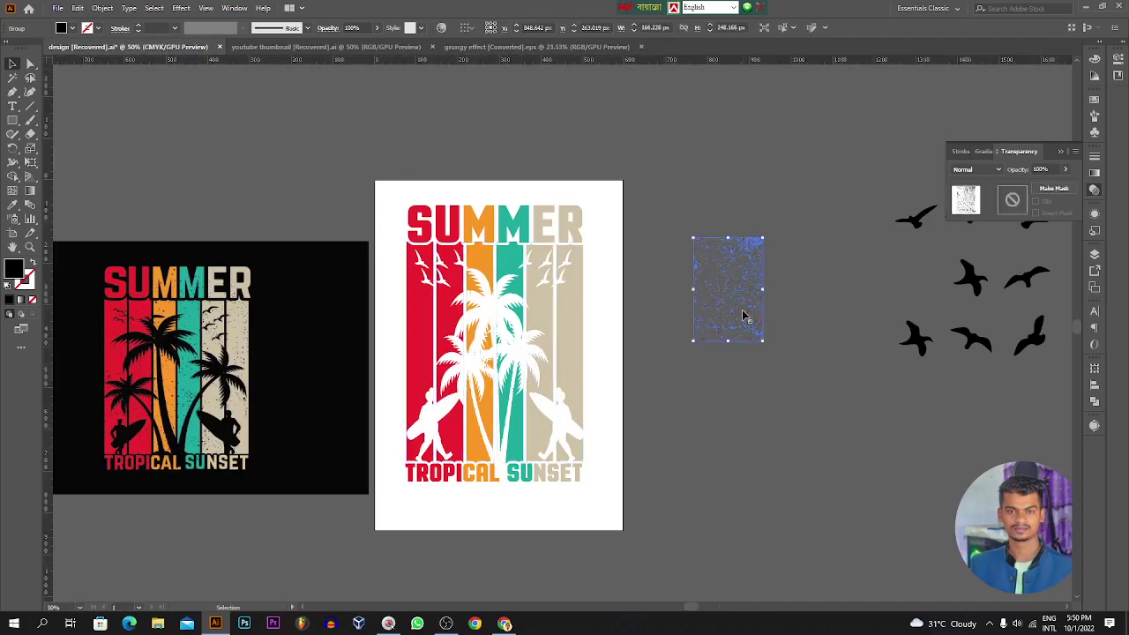
Group the SUMMER lettering, the masked stripes and the TROPICAL SUNSET lettering into one object.
{"action": "left_click", "coordinate": [551, 318]}
{"action": "left_click_drag", "start_coordinate": [389, 194], "coordinate": [622, 478]}
{"action": "right_click", "coordinate": [532, 357]}
{"action": "left_click", "coordinate": [577, 445]}
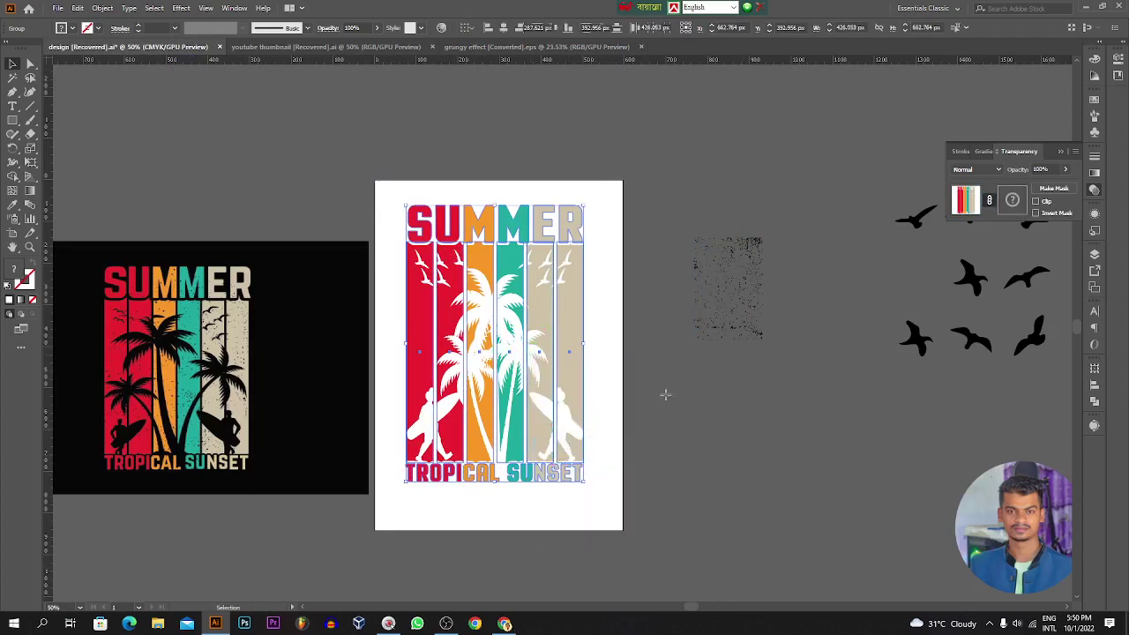
Move the grunge texture onto the artboard and enlarge it to about 479 × 715 px so it covers the whole design.
{"action": "left_click", "coordinate": [679, 335]}
{"action": "left_click_drag", "start_coordinate": [714, 301], "coordinate": [416, 256]}
{"action": "left_click_drag", "start_coordinate": [467, 300], "coordinate": [598, 397]}
Cut the grunge texture and paste it in front inside a new non-clipping opacity mask on the design group, then leave the mask.
{"action": "key", "text": "ctrl+x"}
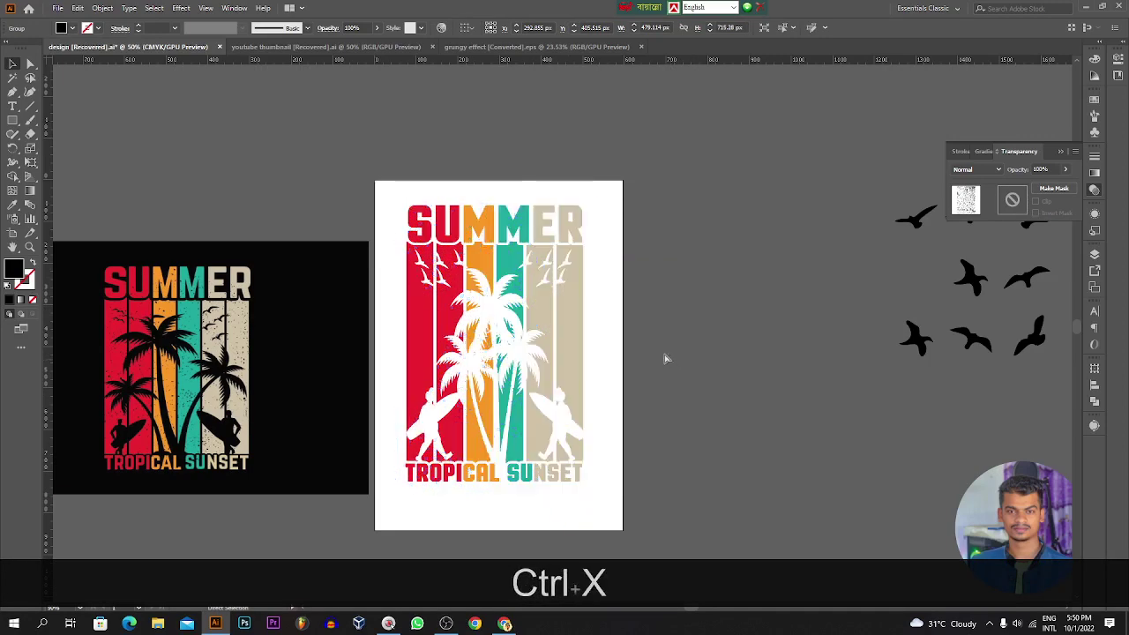
{"action": "left_click", "coordinate": [575, 303]}
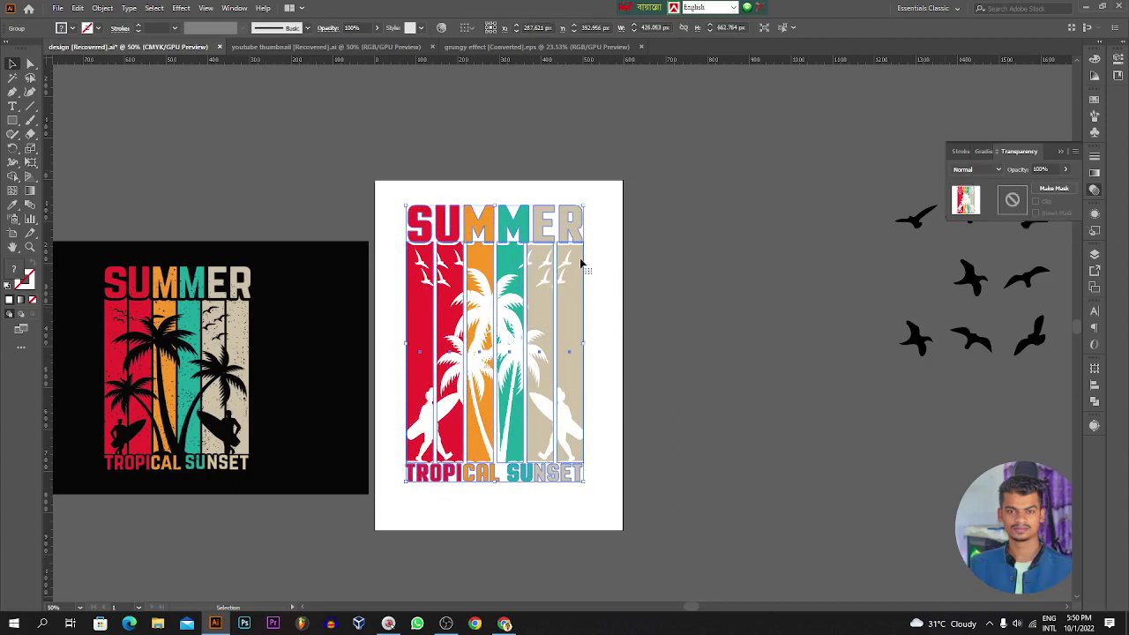
{"action": "left_click", "coordinate": [1013, 200]}
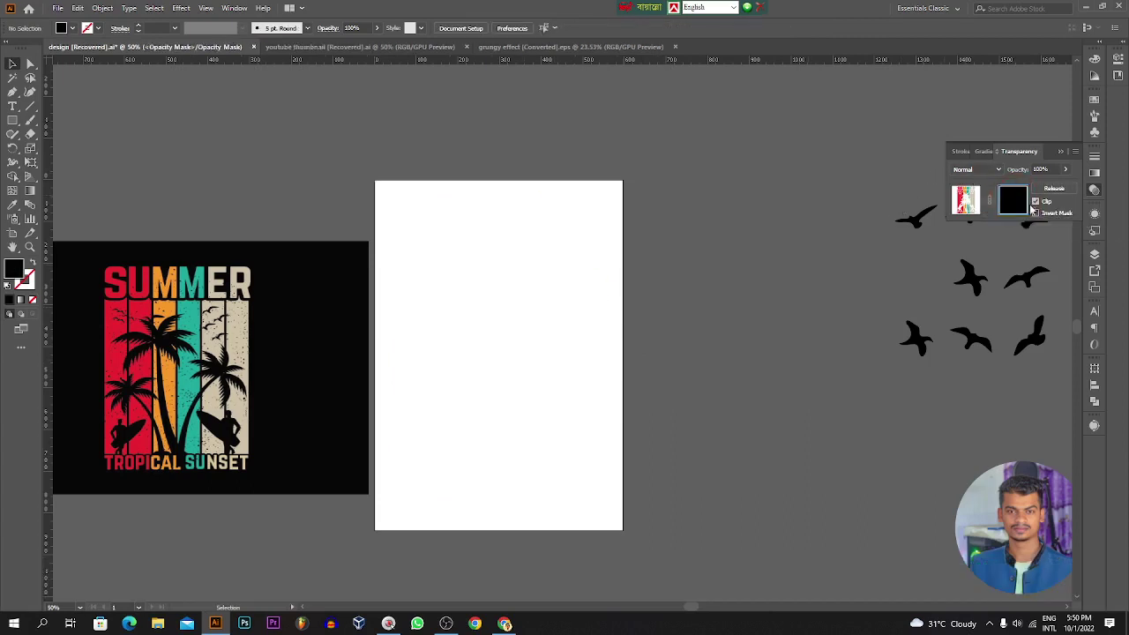
{"action": "left_click", "coordinate": [1036, 202]}
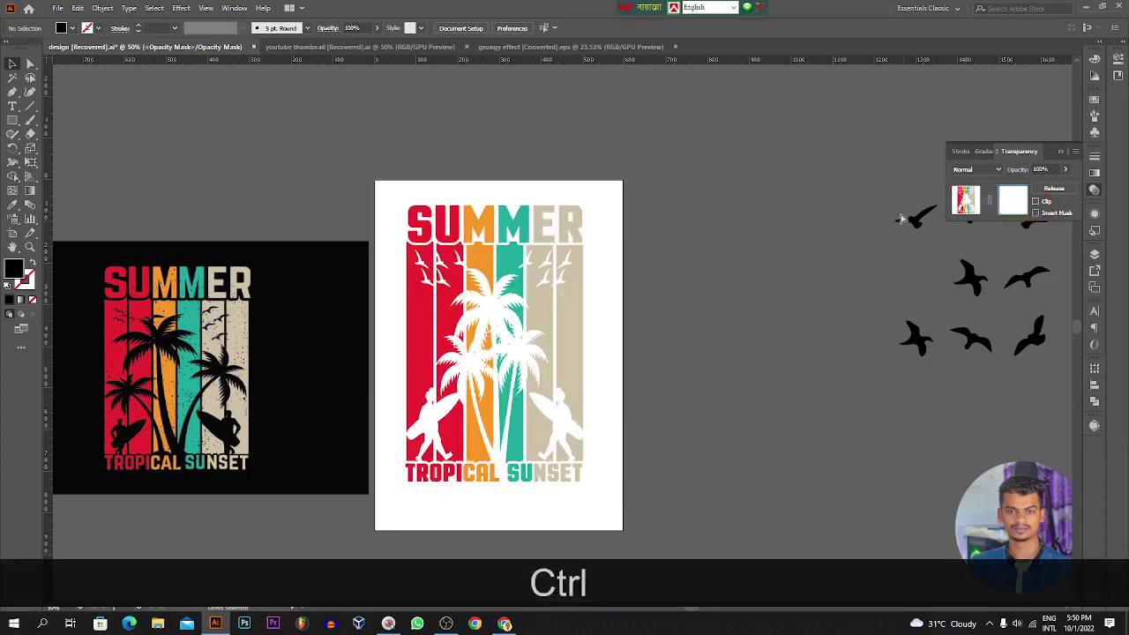
{"action": "key", "text": "ctrl+f"}
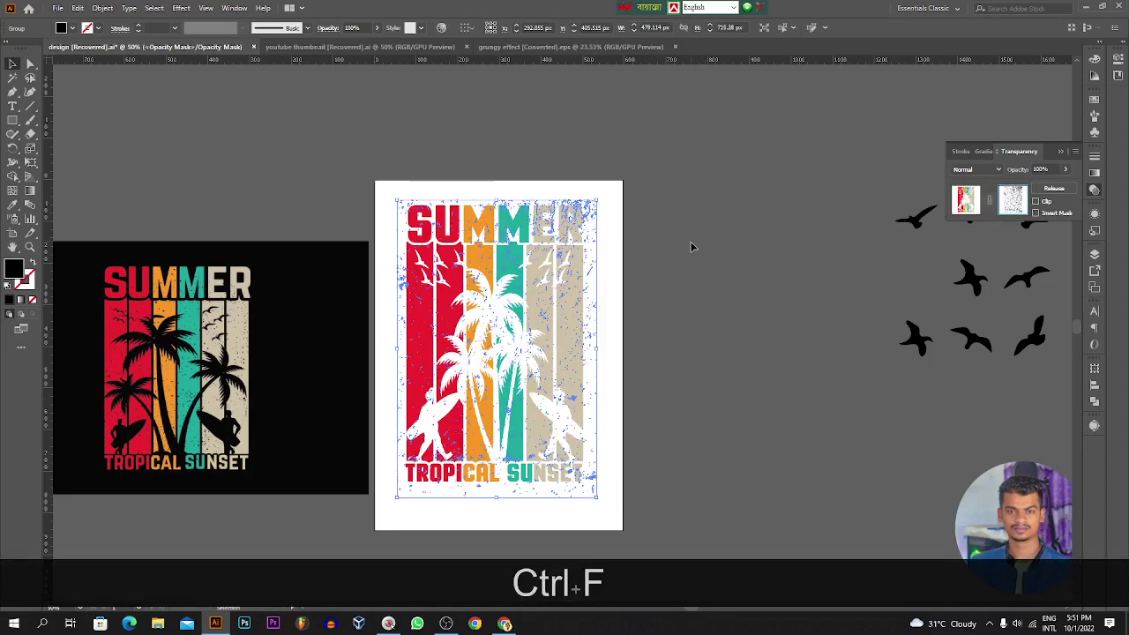
{"action": "left_click", "coordinate": [691, 247]}
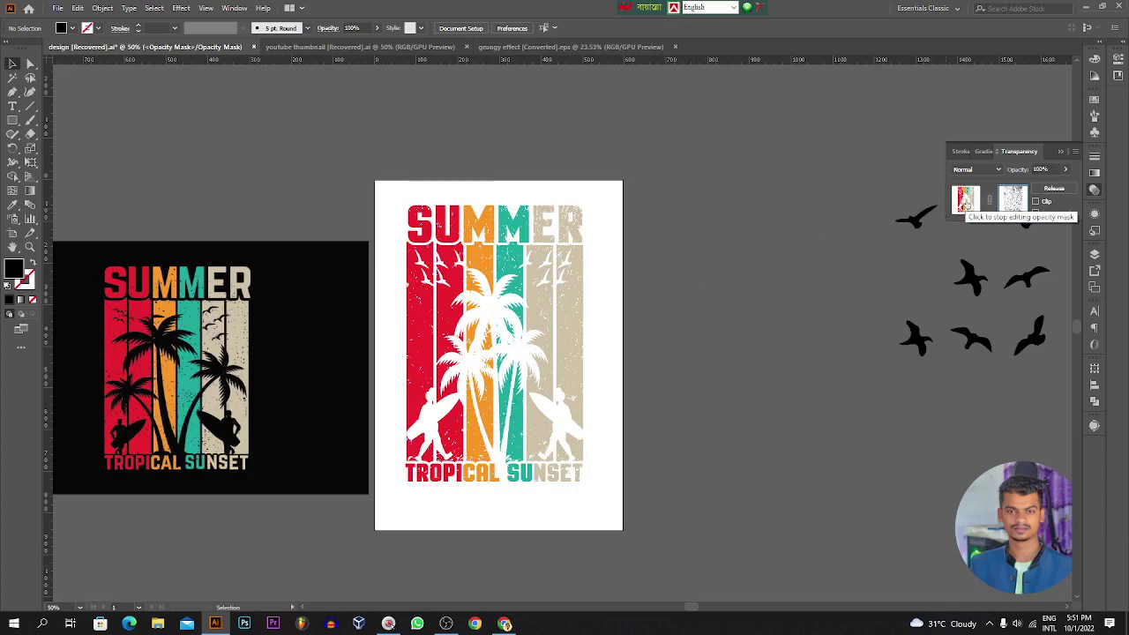
{"action": "left_click", "coordinate": [966, 201]}
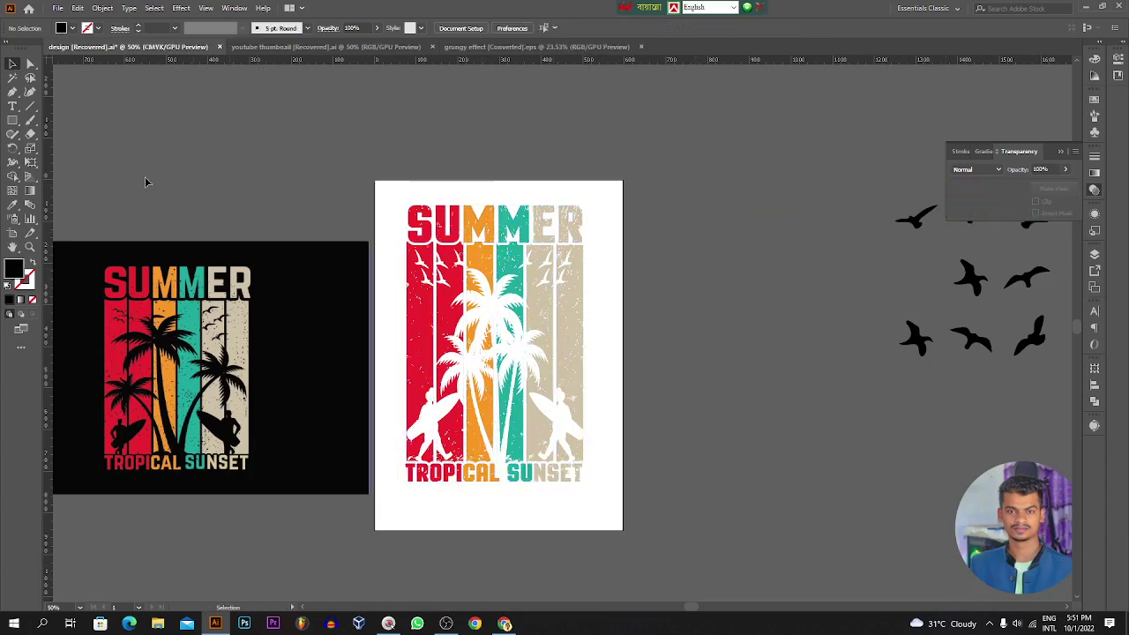
Draw a black rectangle of about 595 × 842 px covering the artboard and send it to the back.
{"action": "left_click", "coordinate": [12, 120]}
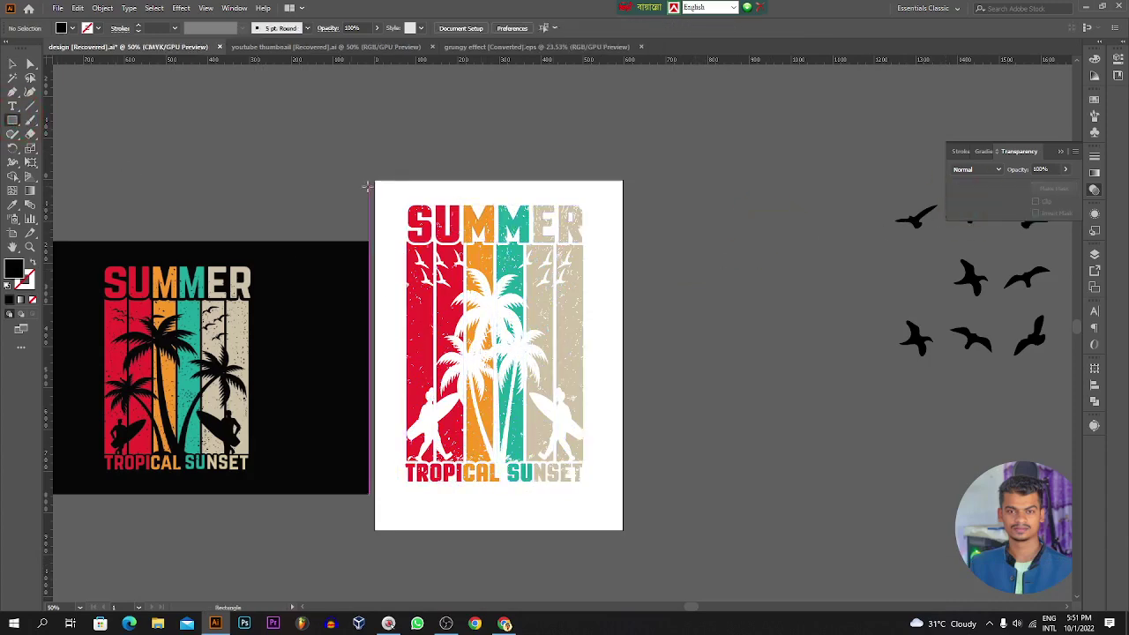
{"action": "mouse_move", "coordinate": [376, 182]}
{"action": "left_mouse_down"}
{"action": "mouse_move", "coordinate": [618, 455]}
{"action": "mouse_move", "coordinate": [623, 530]}
{"action": "left_mouse_up"}
{"action": "right_click", "coordinate": [407, 289]}
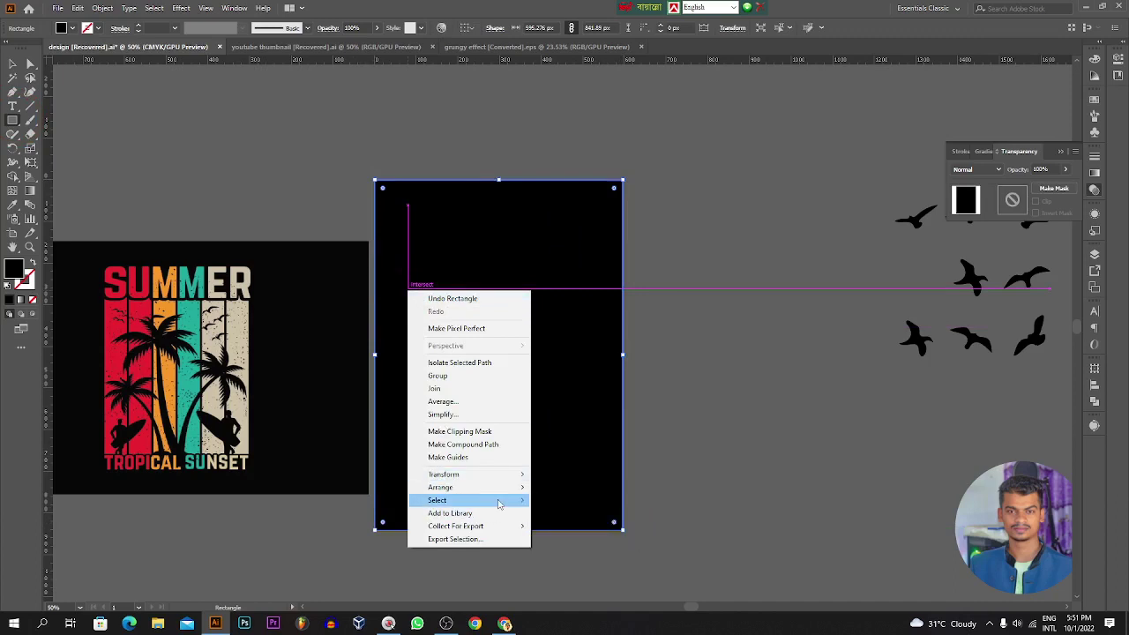
{"action": "mouse_move", "coordinate": [509, 488]}
{"action": "left_click", "coordinate": [566, 527]}
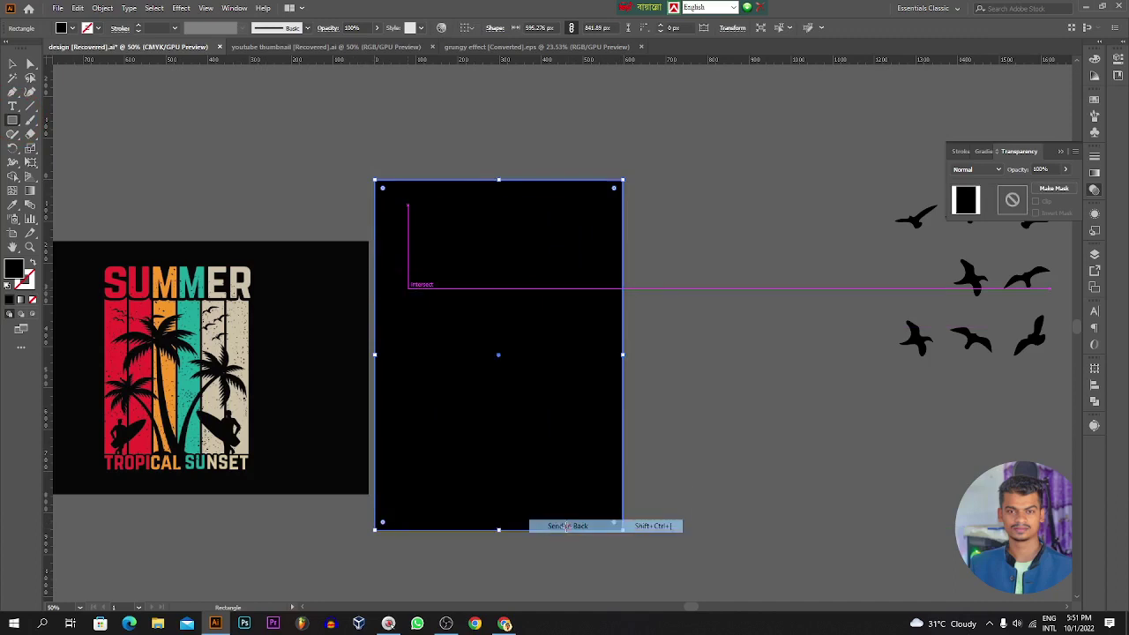
Shift the design group slightly down and to the right to centre it on the black background, then deselect it.
{"action": "left_click", "coordinate": [12, 63]}
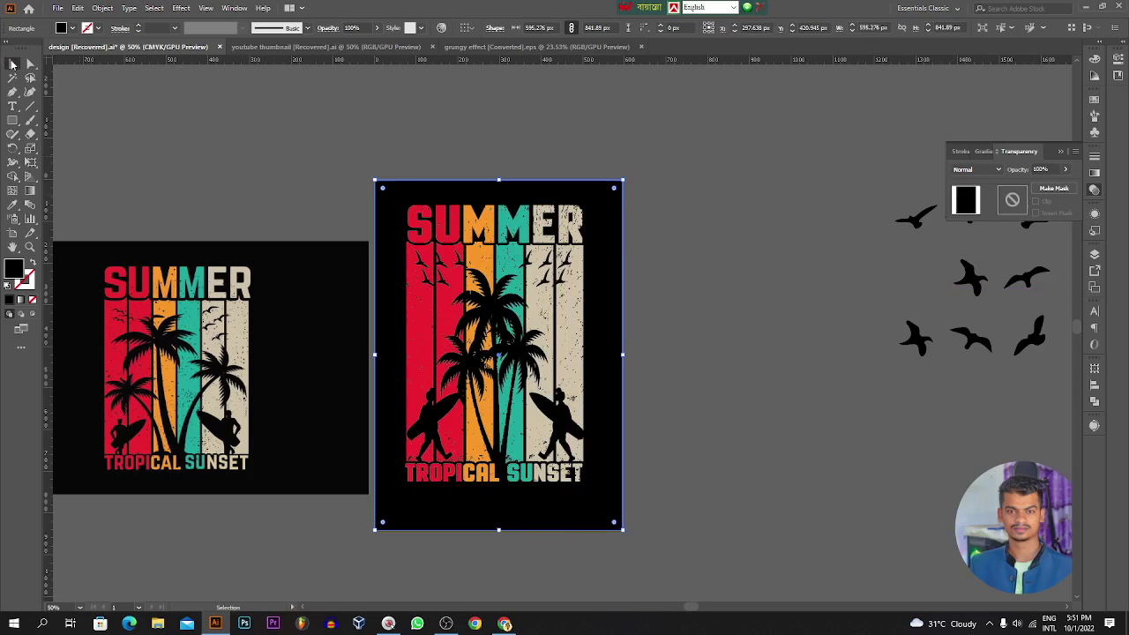
{"action": "left_click", "coordinate": [315, 101]}
{"action": "left_click_drag", "start_coordinate": [536, 270], "coordinate": [539, 281]}
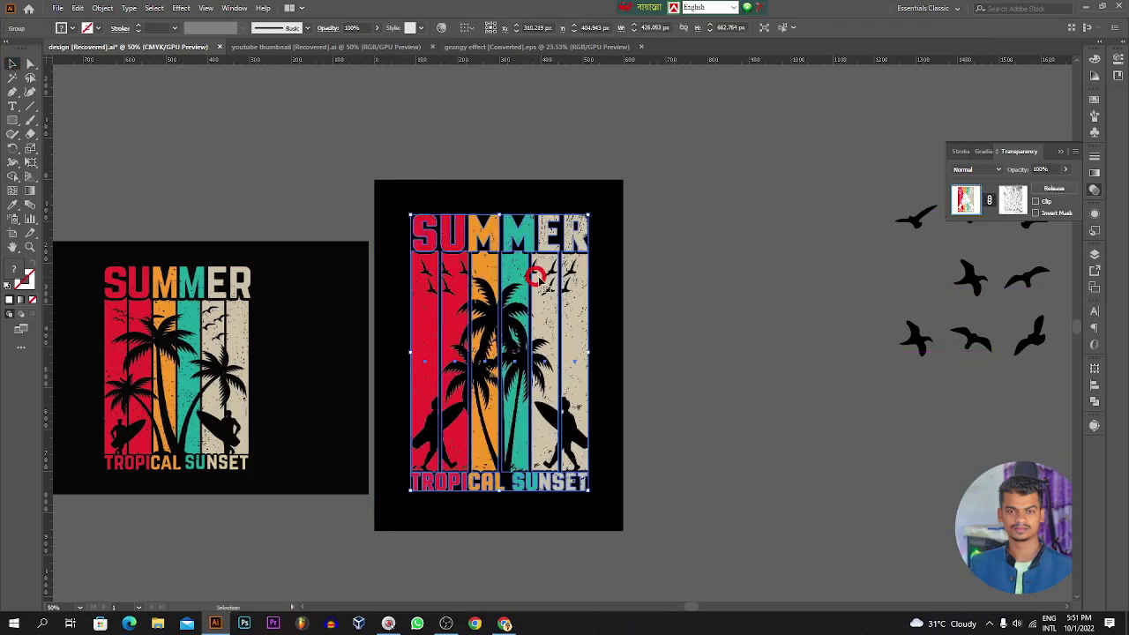
{"action": "left_click", "coordinate": [675, 264]}
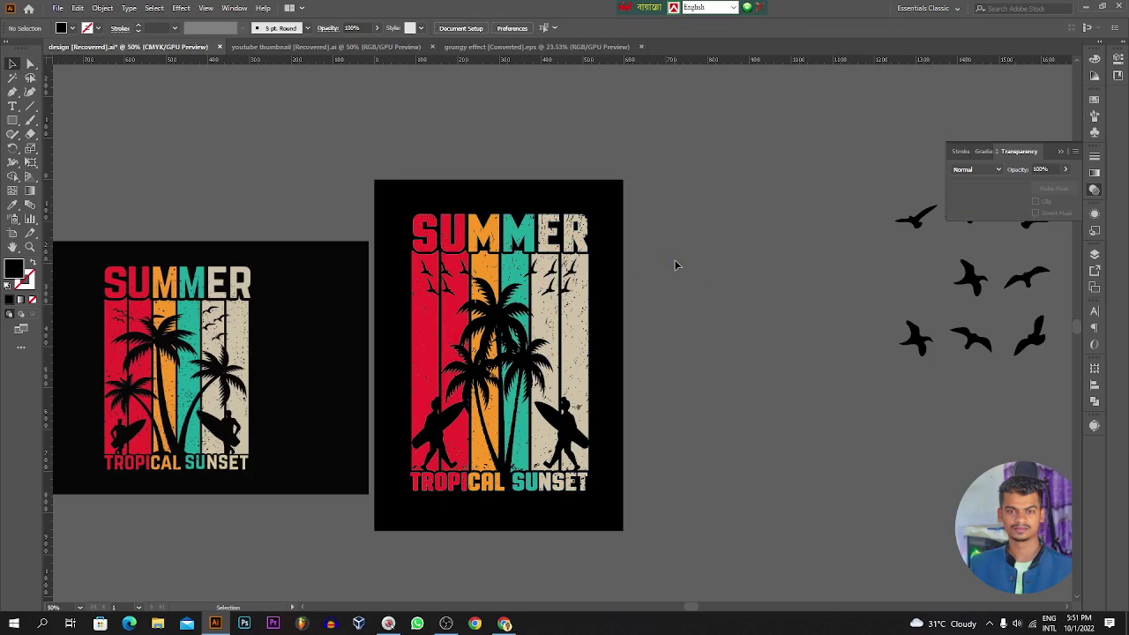